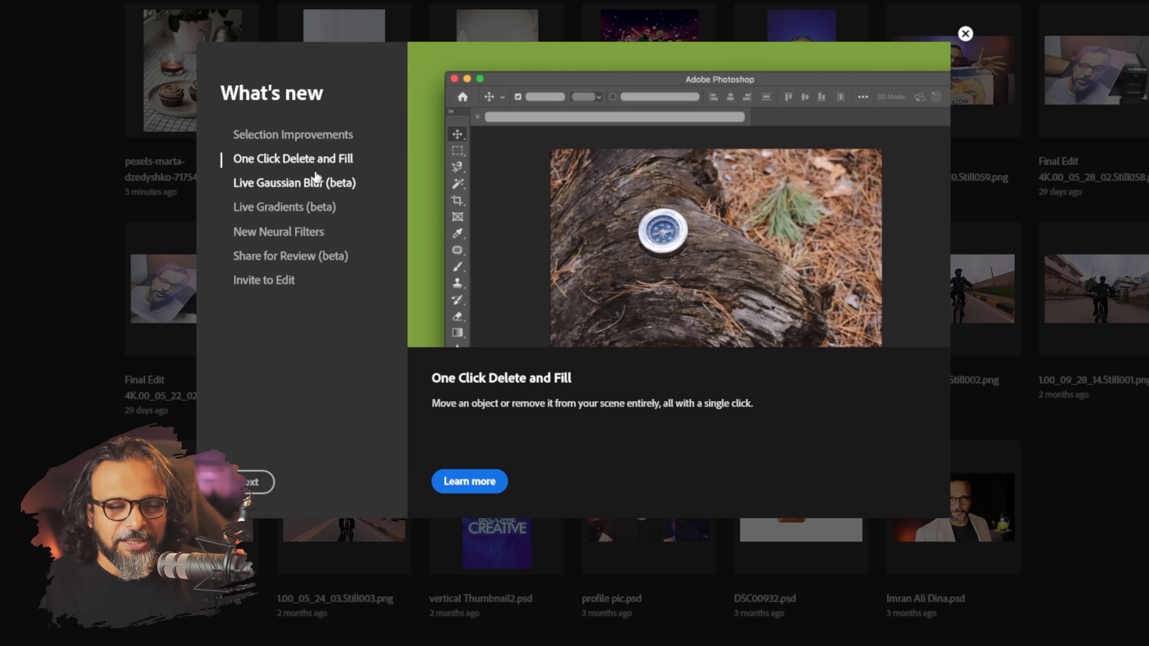
Step: Browse the What's new entries for Live Gaussian Blur, Live Gradients, New Neural Filters, Share for Review and Invite to Edit
click(306, 186)
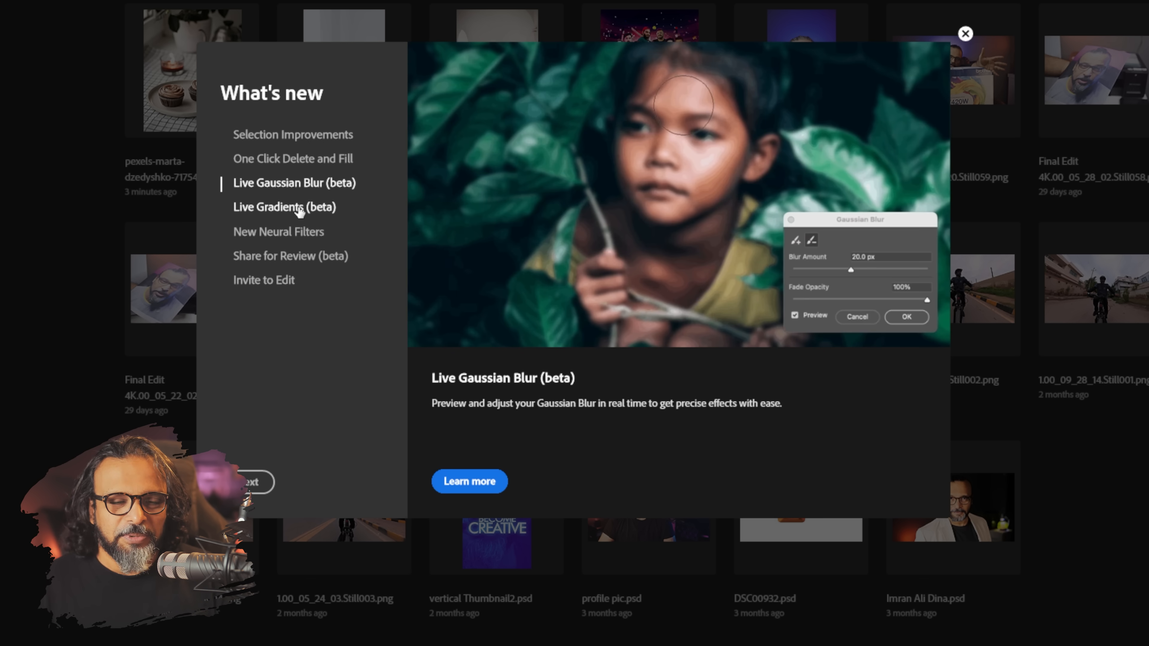
click(300, 208)
click(289, 233)
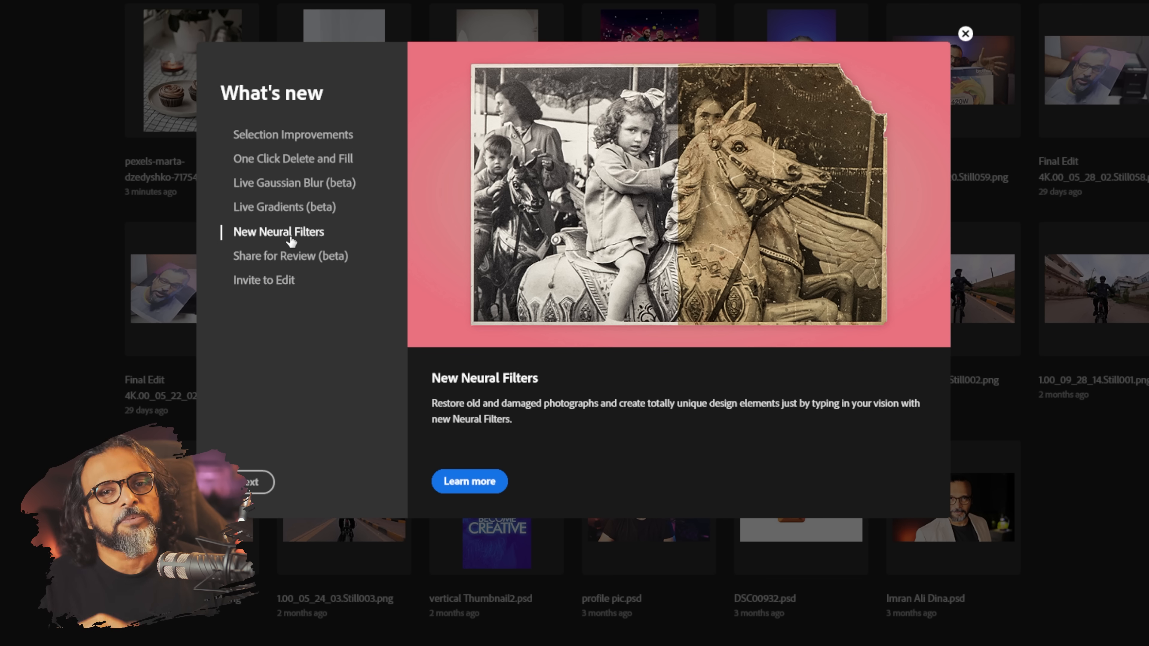
click(296, 257)
click(290, 283)
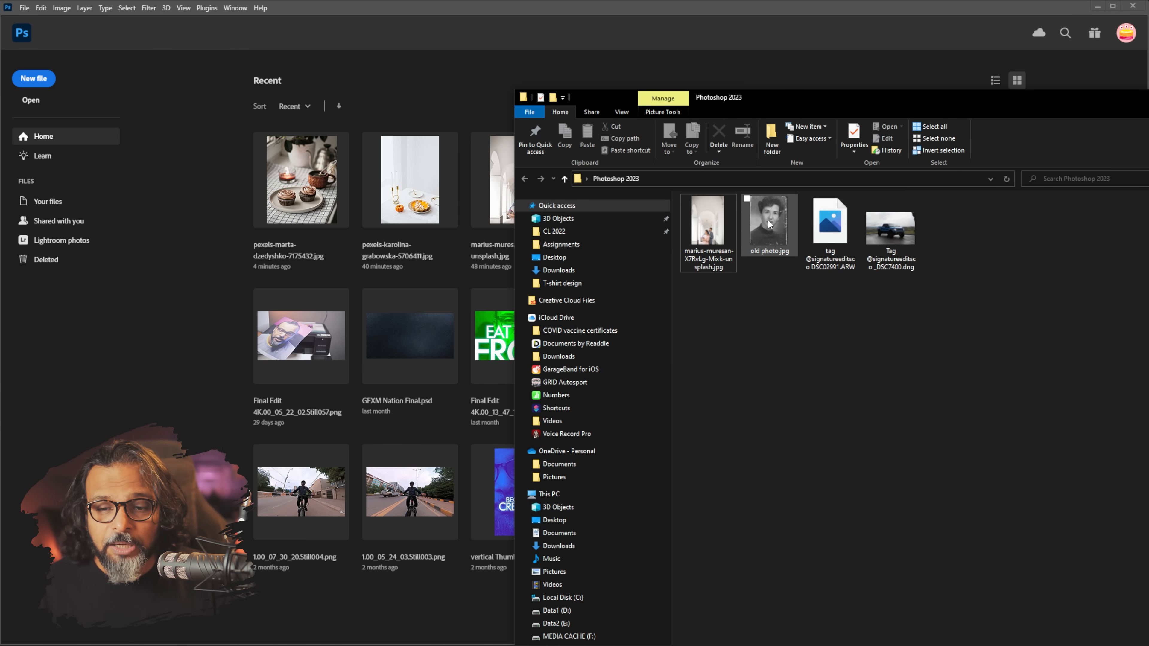
Step: Open old photo.jpg from the Photoshop 2023 folder and check its image dimensions
drag(769, 224, 358, 114)
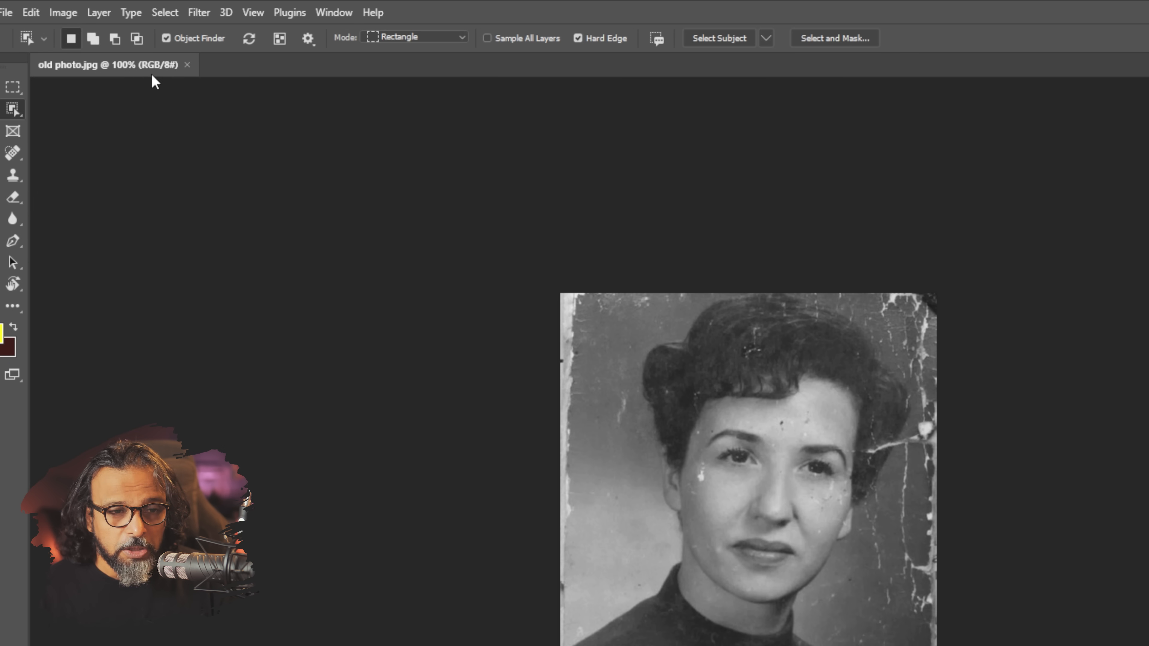
click(63, 12)
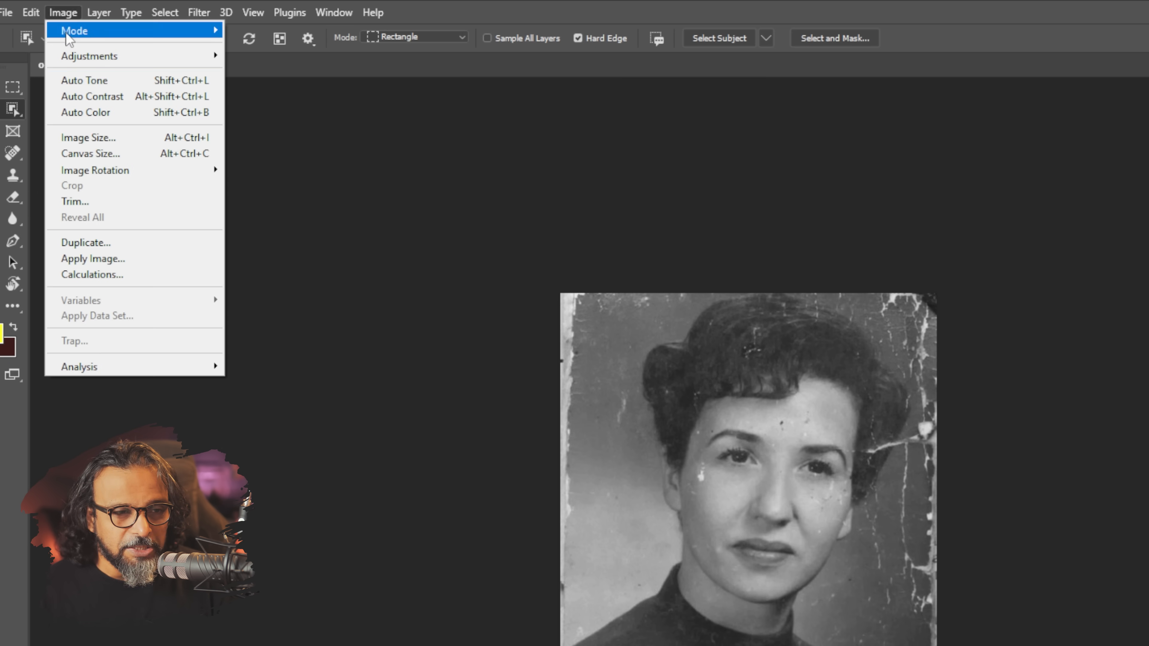
click(90, 137)
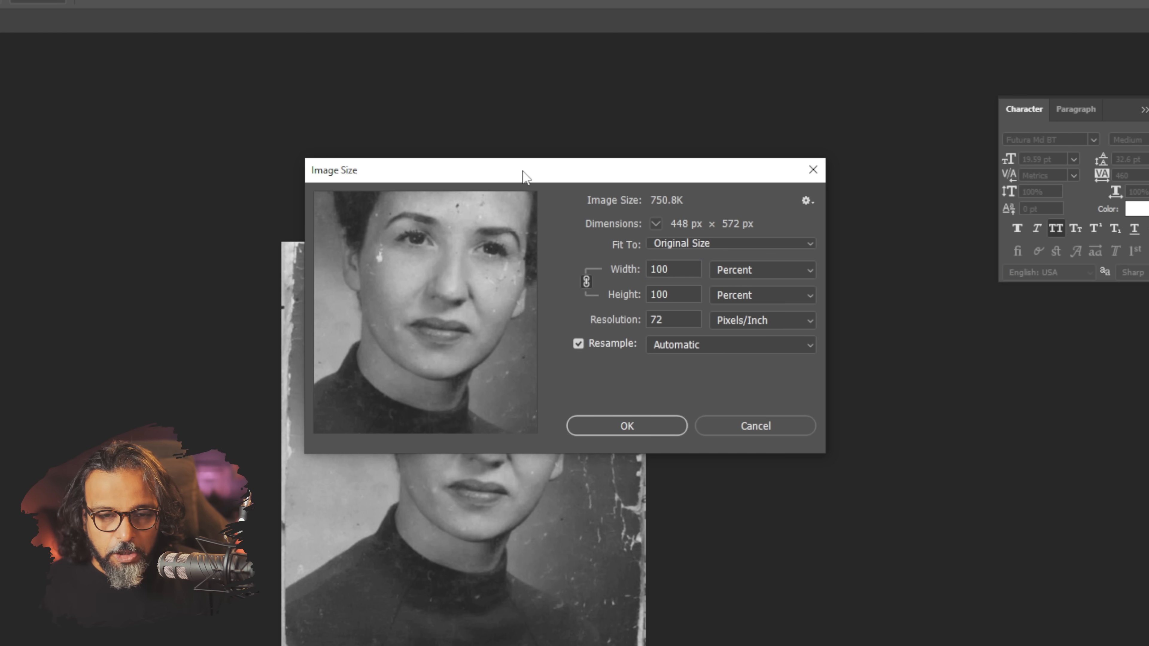
drag(810, 221, 627, 384)
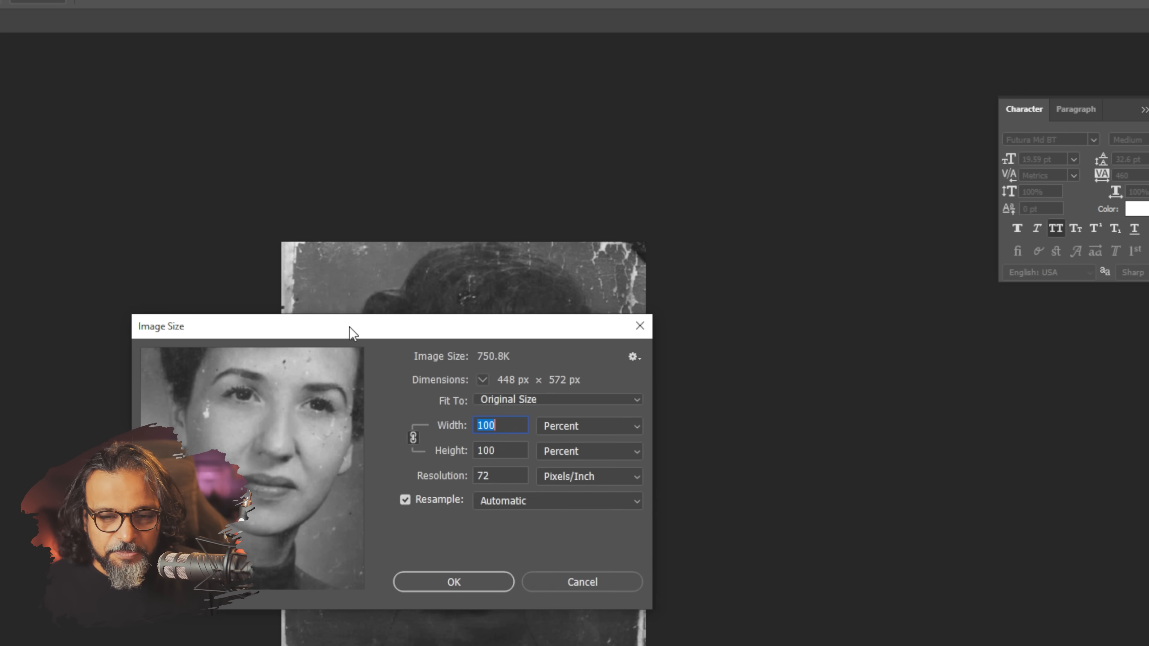
drag(349, 327, 392, 315)
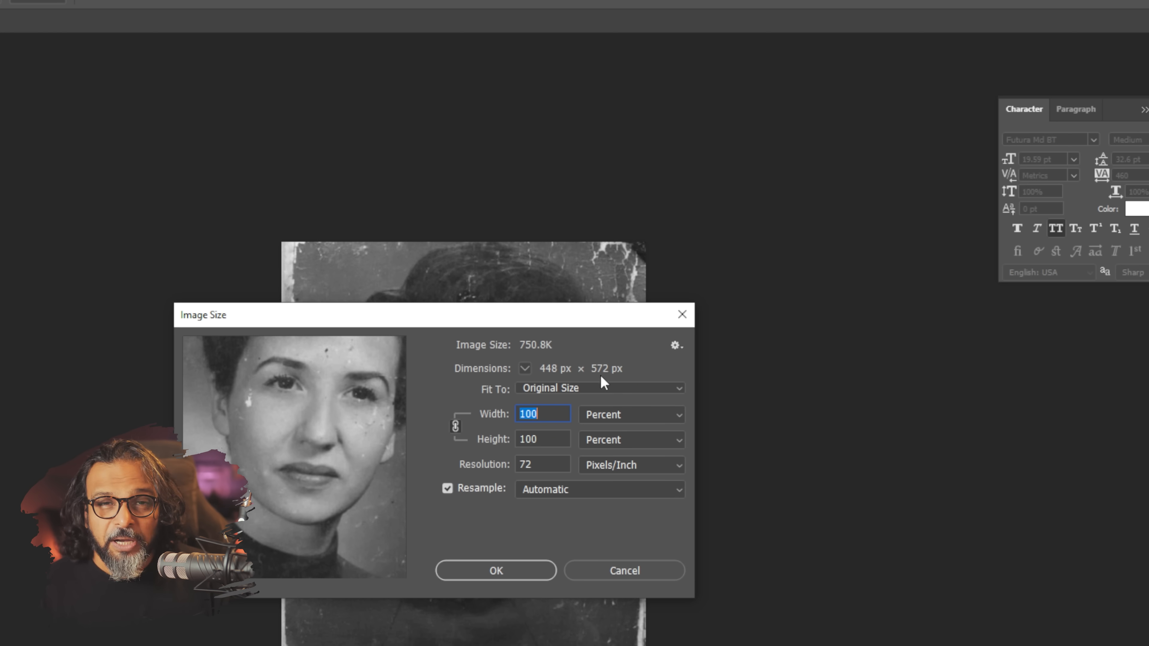
click(495, 570)
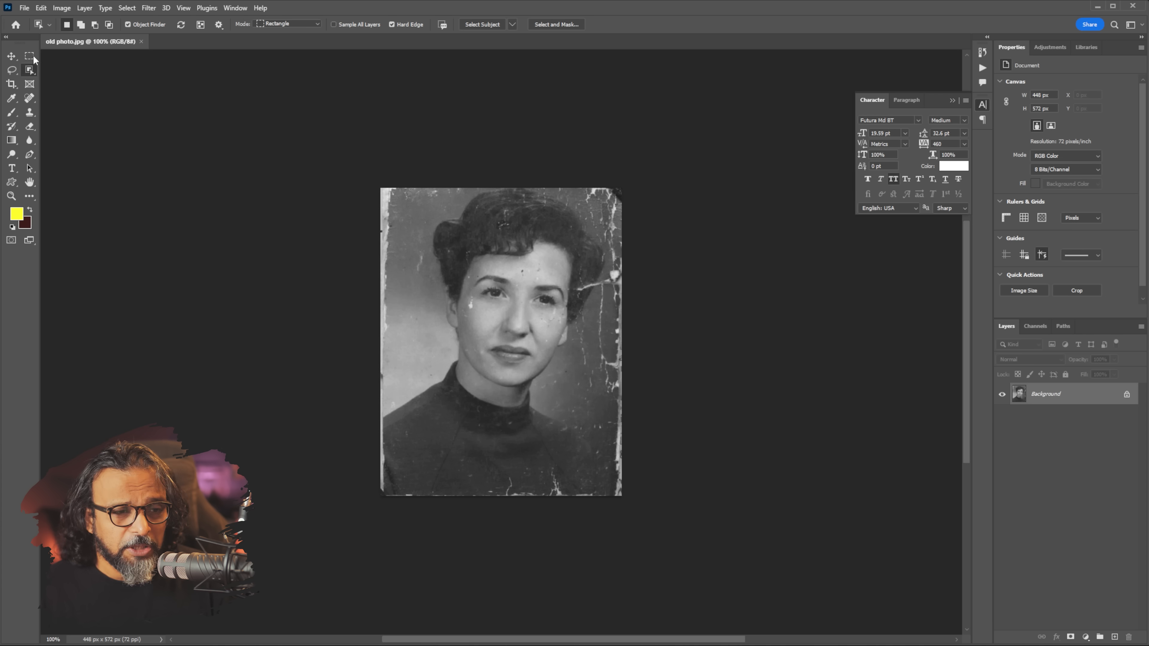
Step: Open the Neural Filters workspace and enable the Photo Restoration filter on the portrait
click(148, 8)
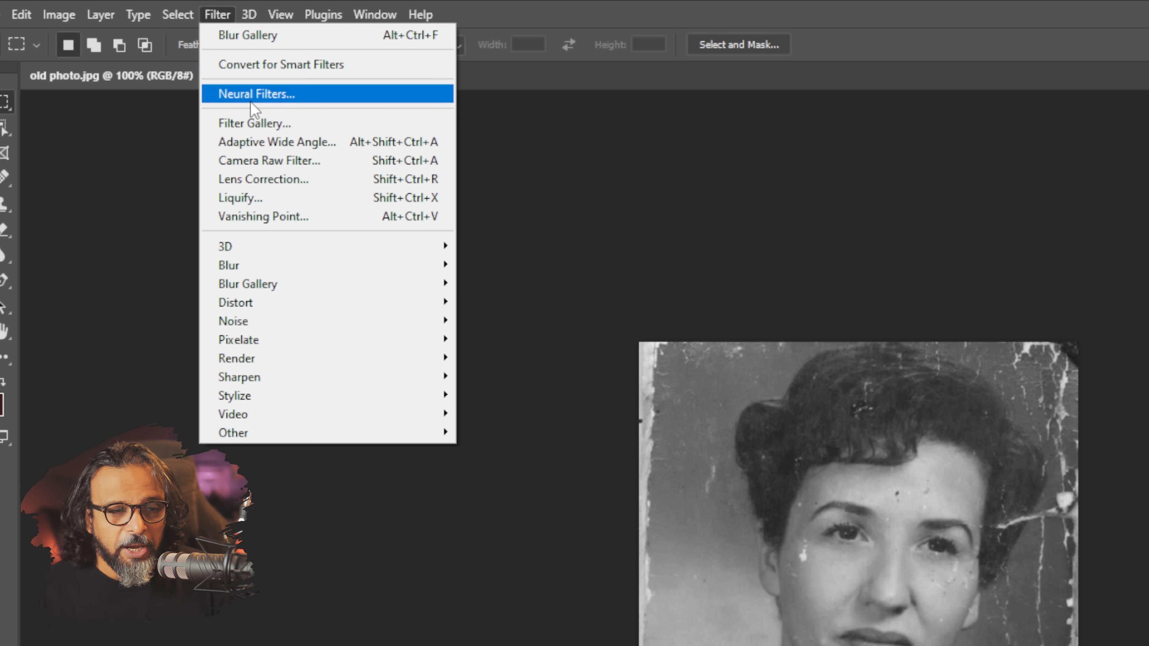
click(255, 105)
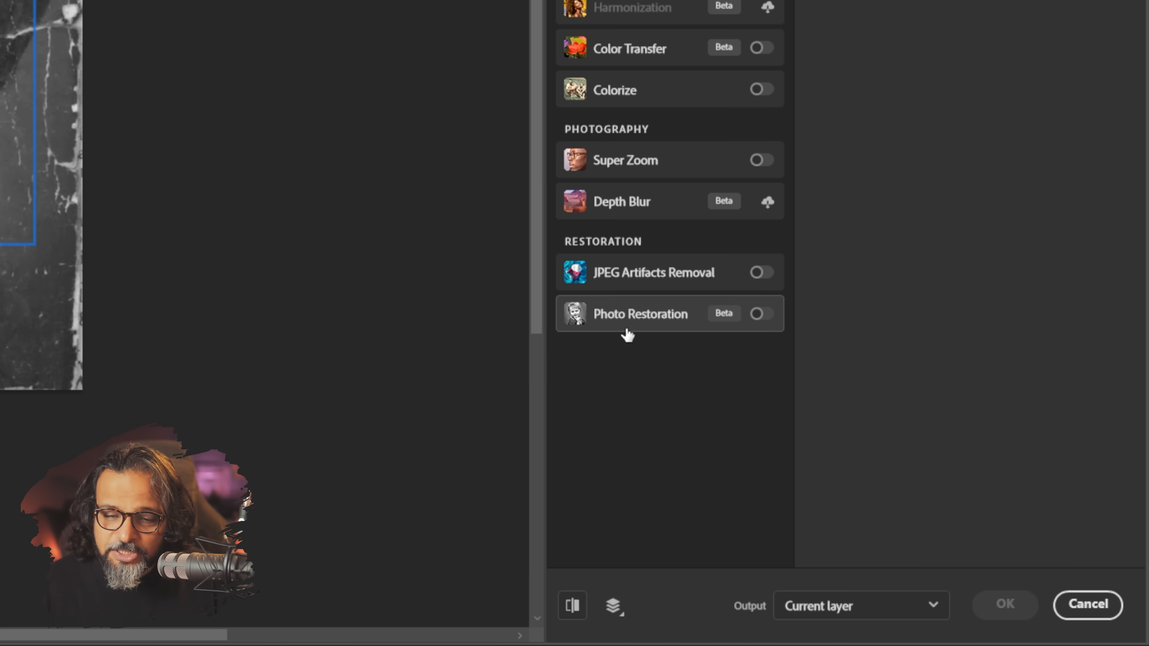
mouse_move(636, 325)
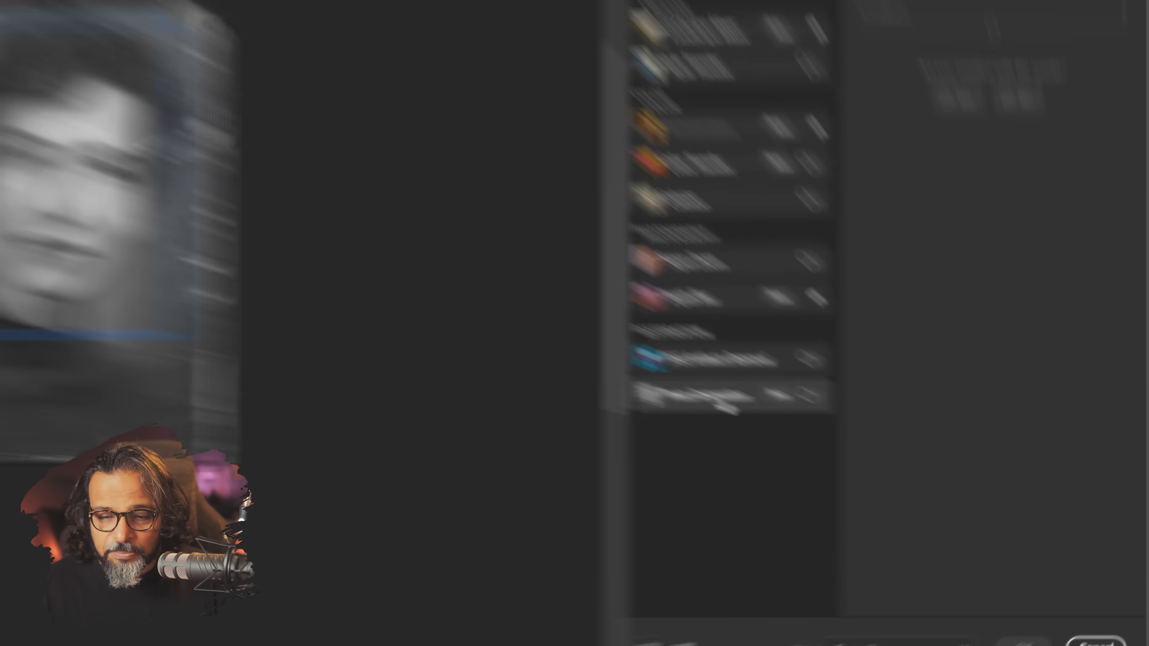
click(866, 459)
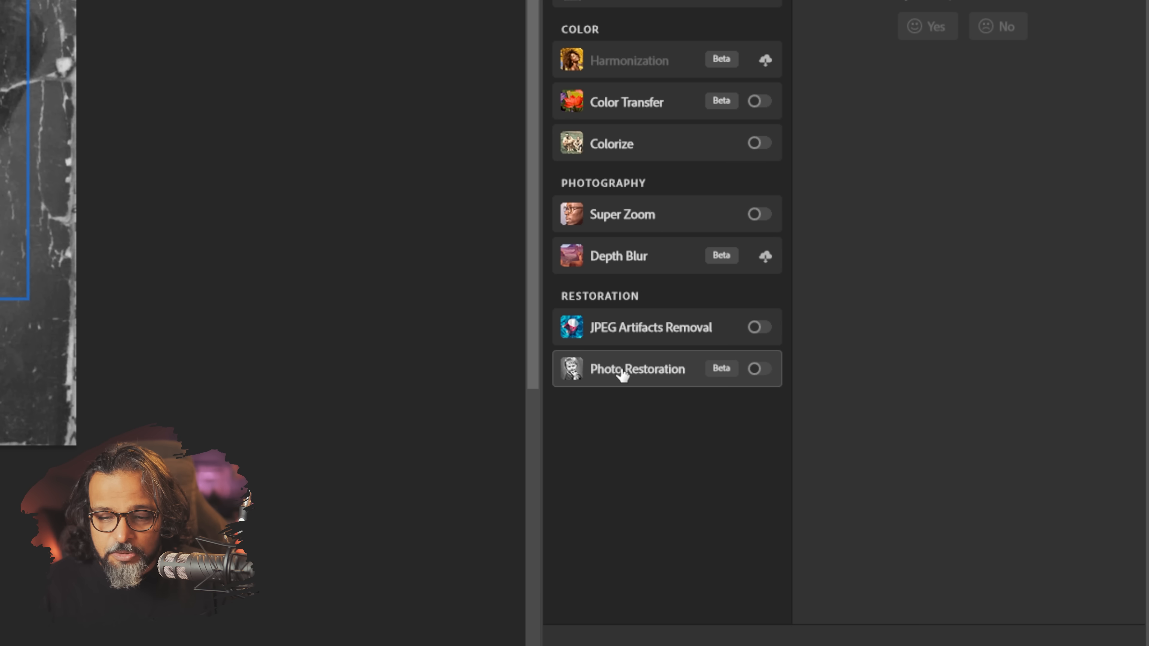
click(759, 370)
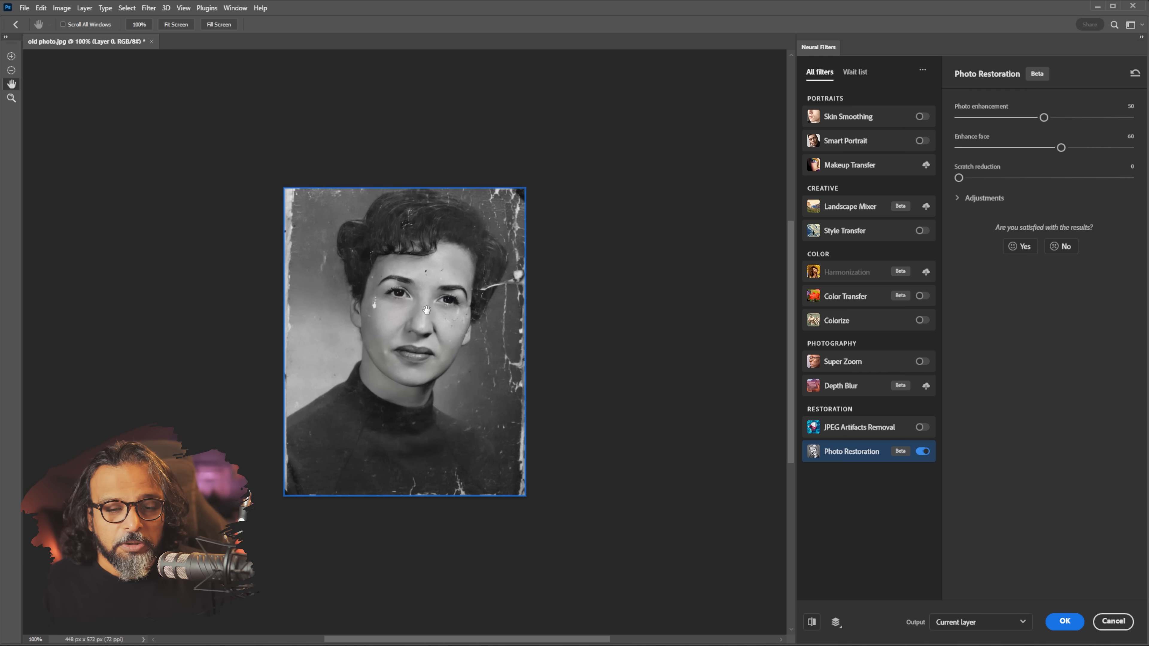
Step: Compare the portrait's face with Photo Restoration switched off and on, leaving the filter enabled
click(921, 451)
click(920, 452)
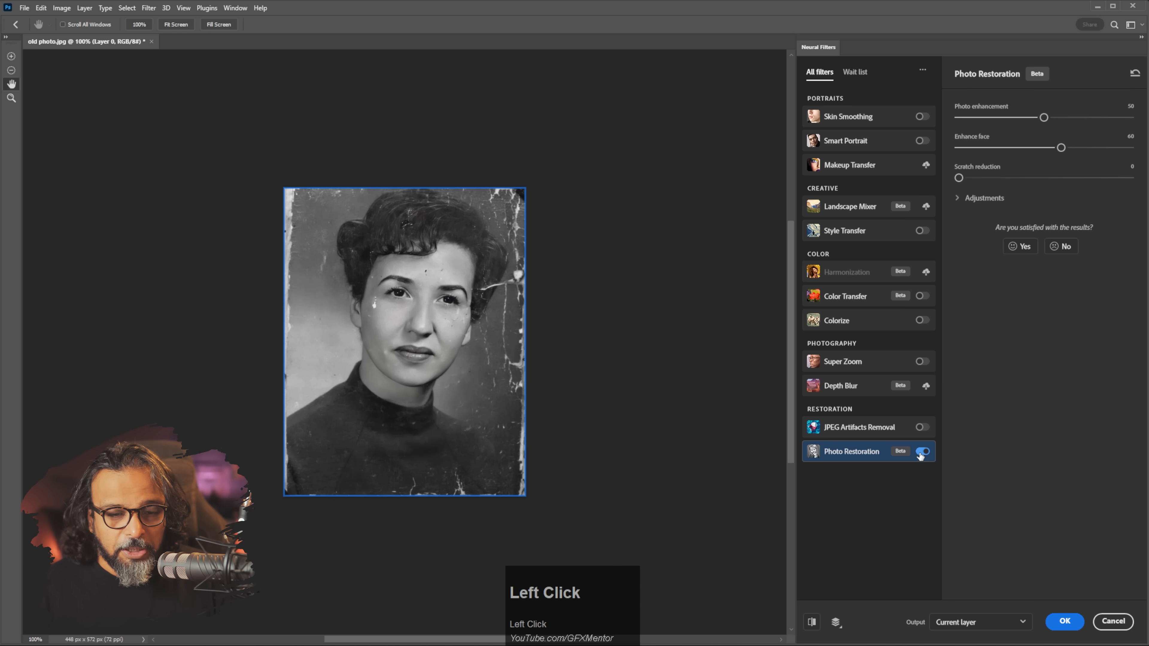
scroll(410, 321, down, 3)
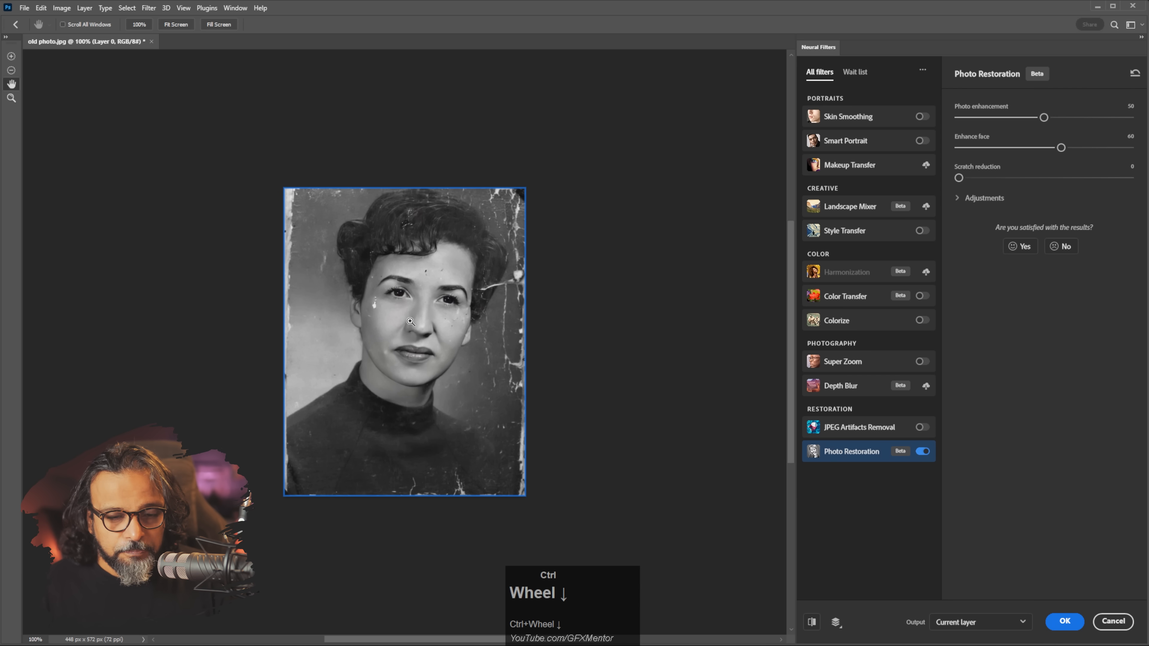
drag(410, 321, 462, 366)
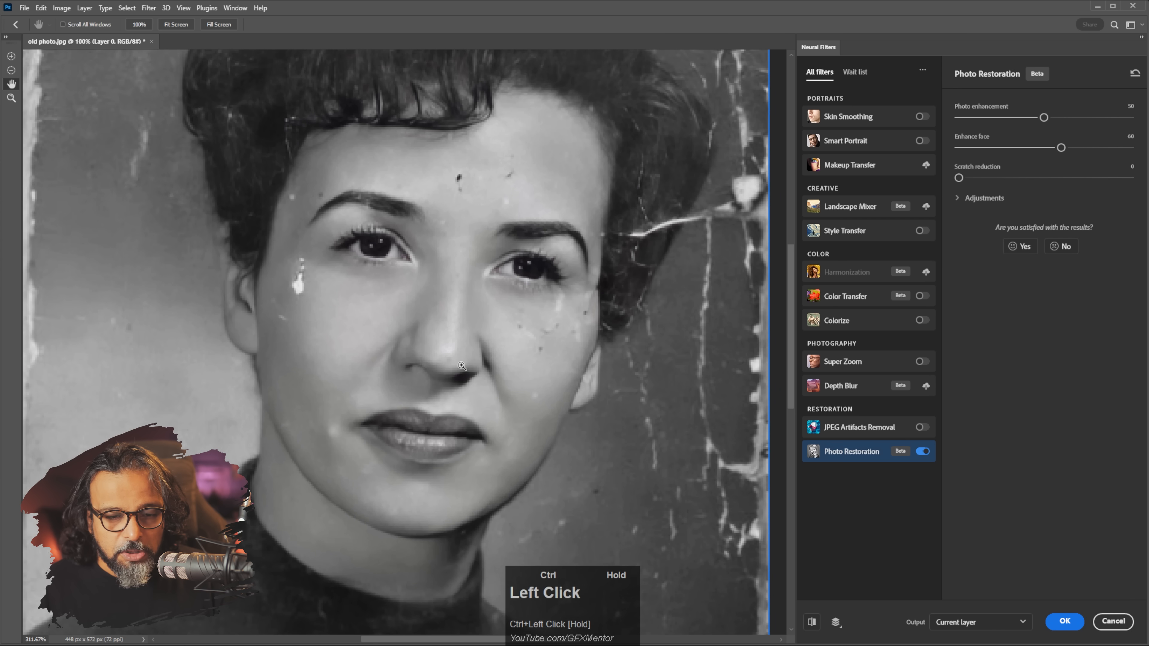
click(921, 452)
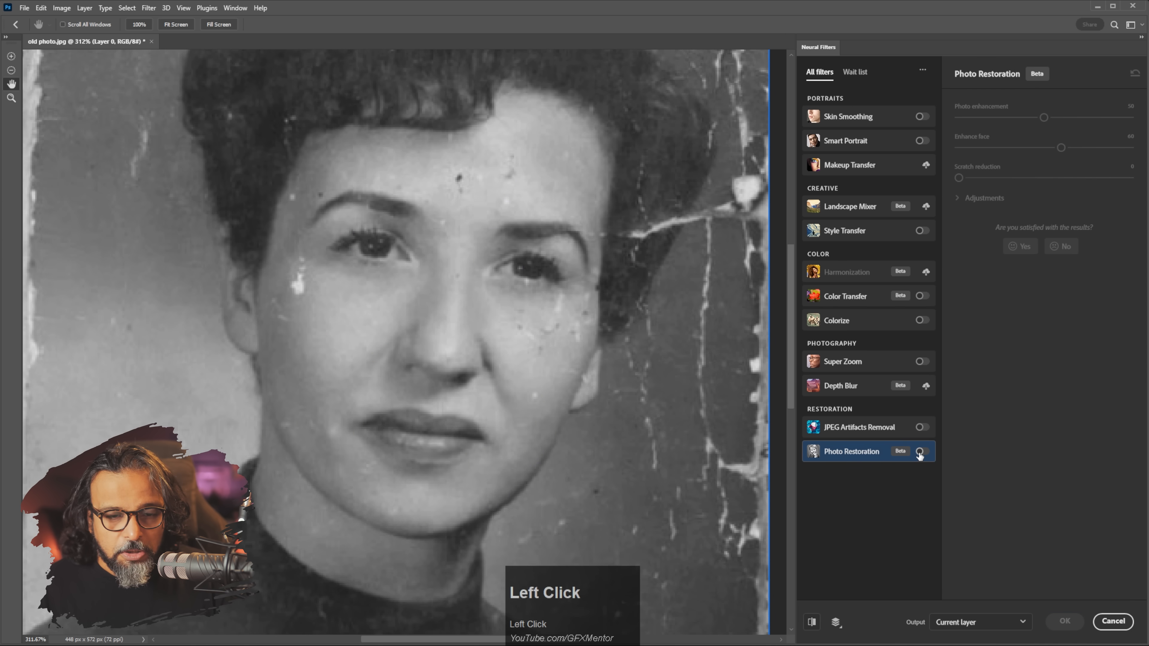
click(919, 452)
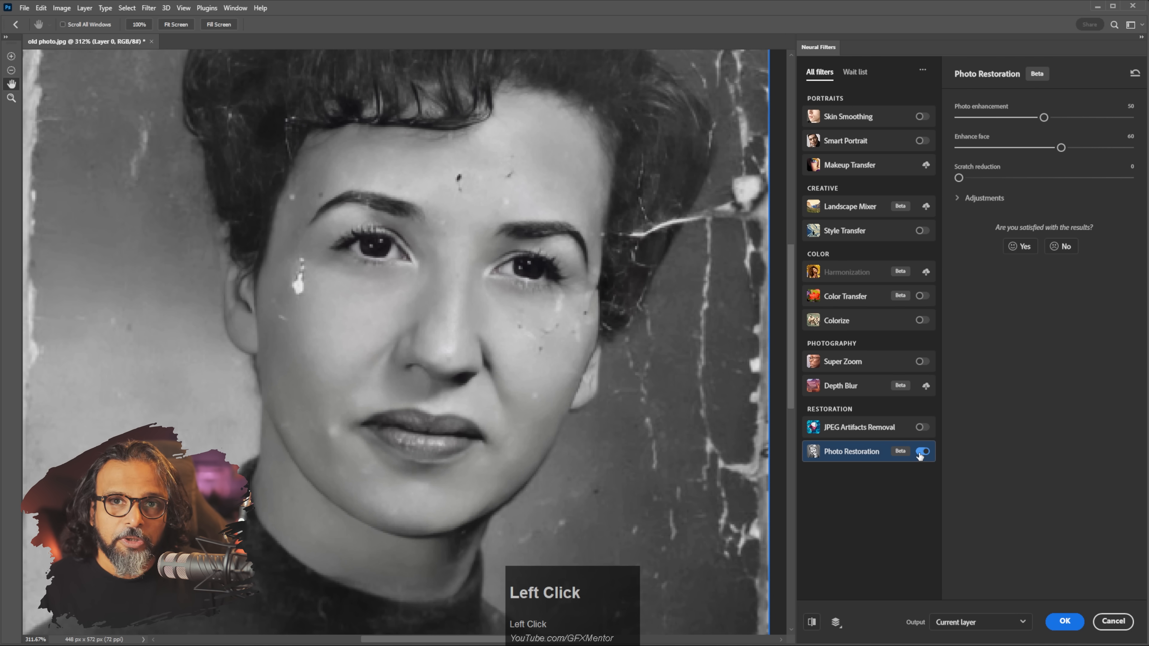
drag(703, 252, 689, 293)
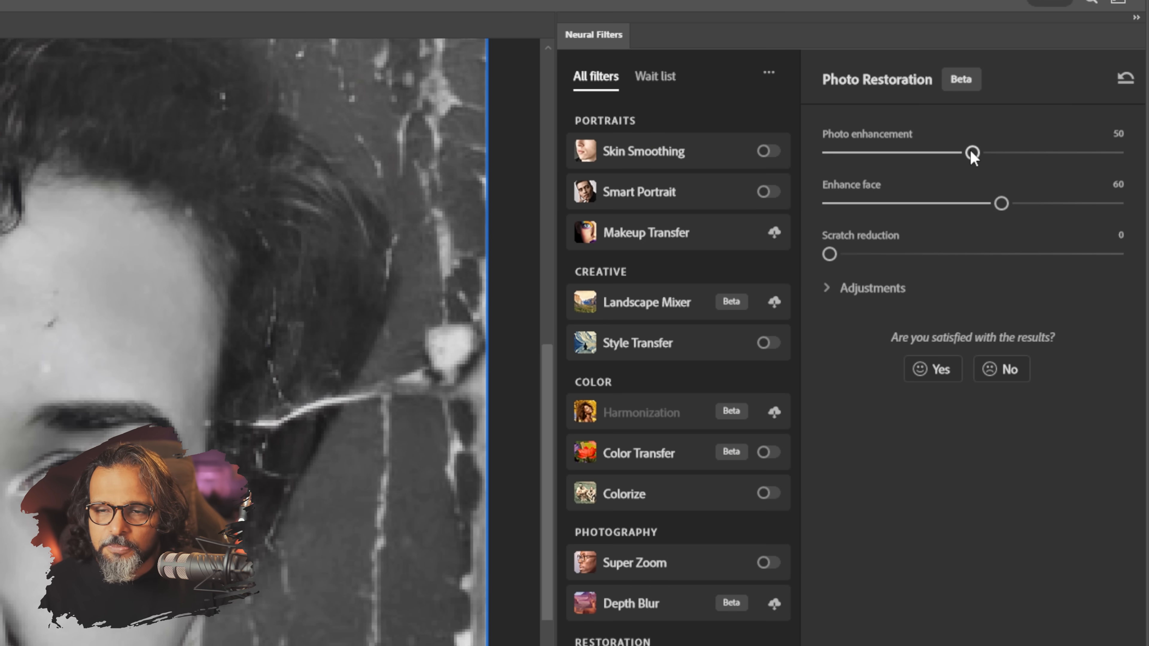
Step: Set Photo enhancement to 53 and Enhance face to 71 in the Photo Restoration filter
drag(971, 153, 1017, 152)
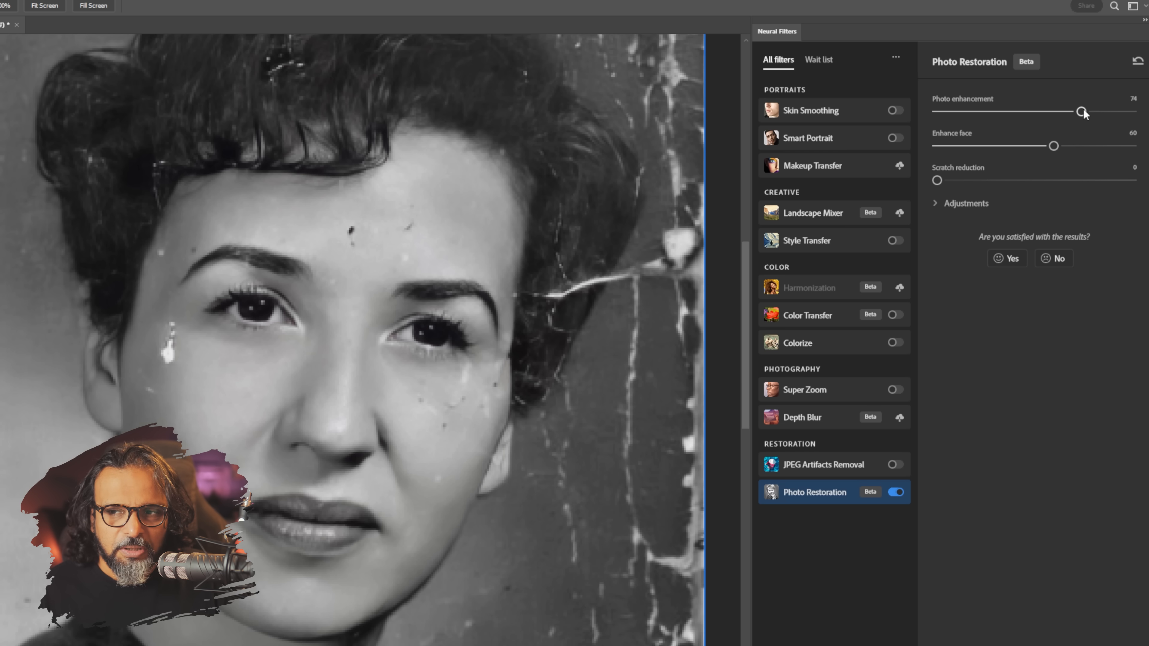
drag(1081, 112, 938, 111)
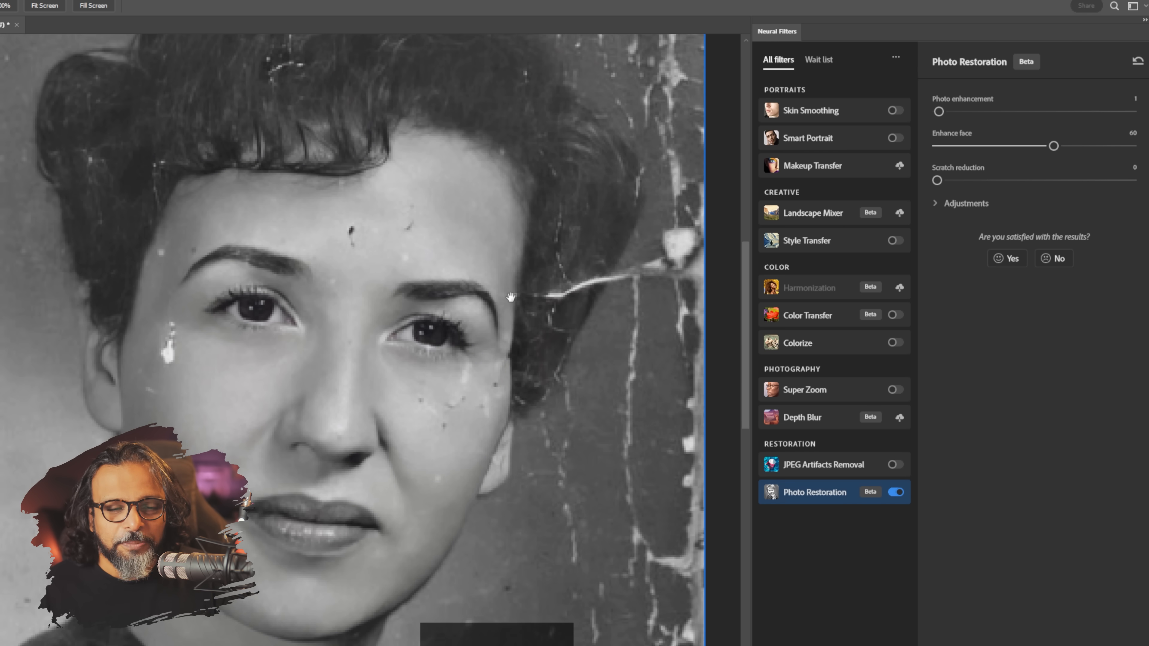
drag(1008, 111, 1040, 111)
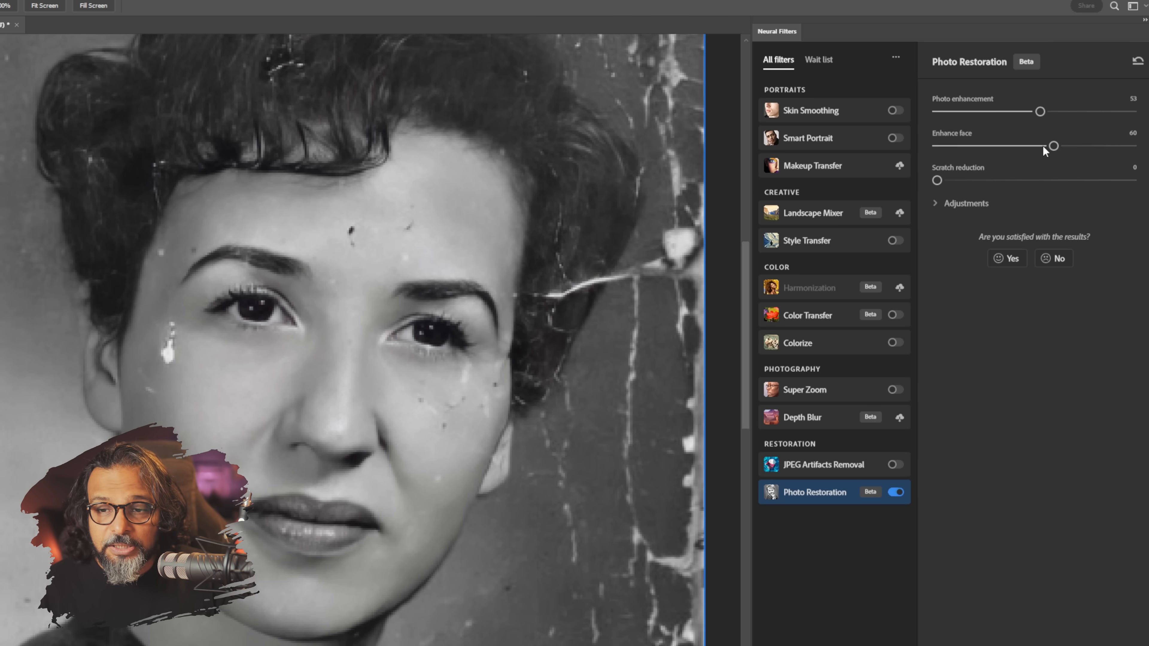
drag(1054, 145, 1045, 145)
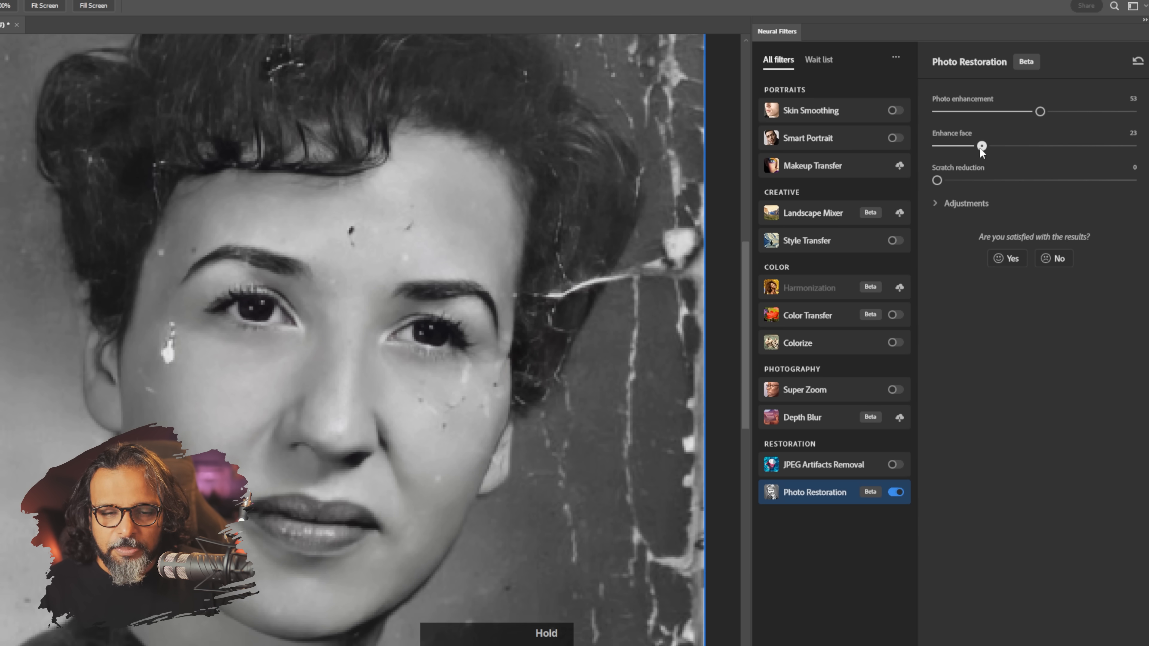
drag(940, 147, 1038, 145)
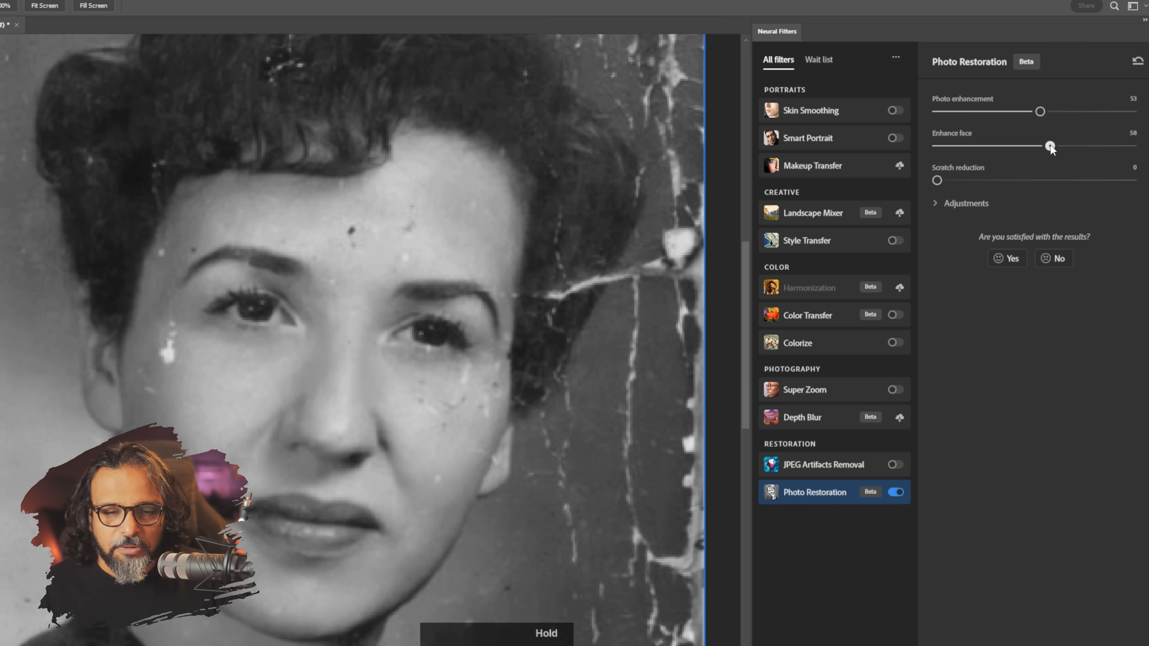
drag(1078, 144, 1077, 145)
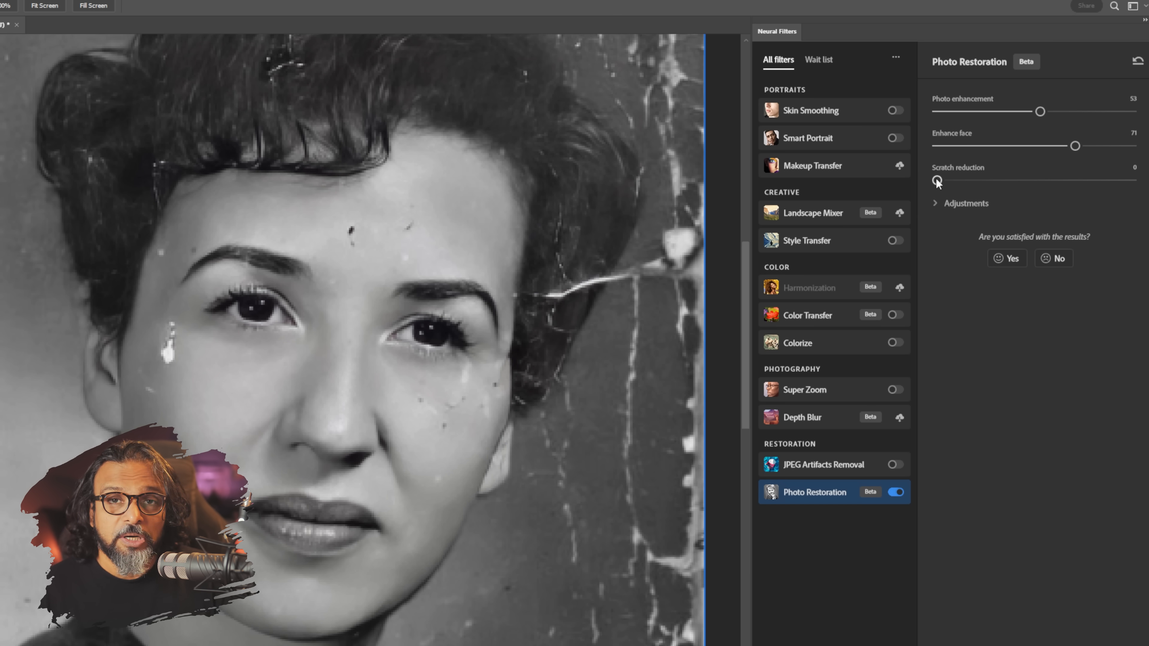
Step: Set Scratch reduction to 18 and compare the restored portrait with the original
drag(937, 181, 971, 182)
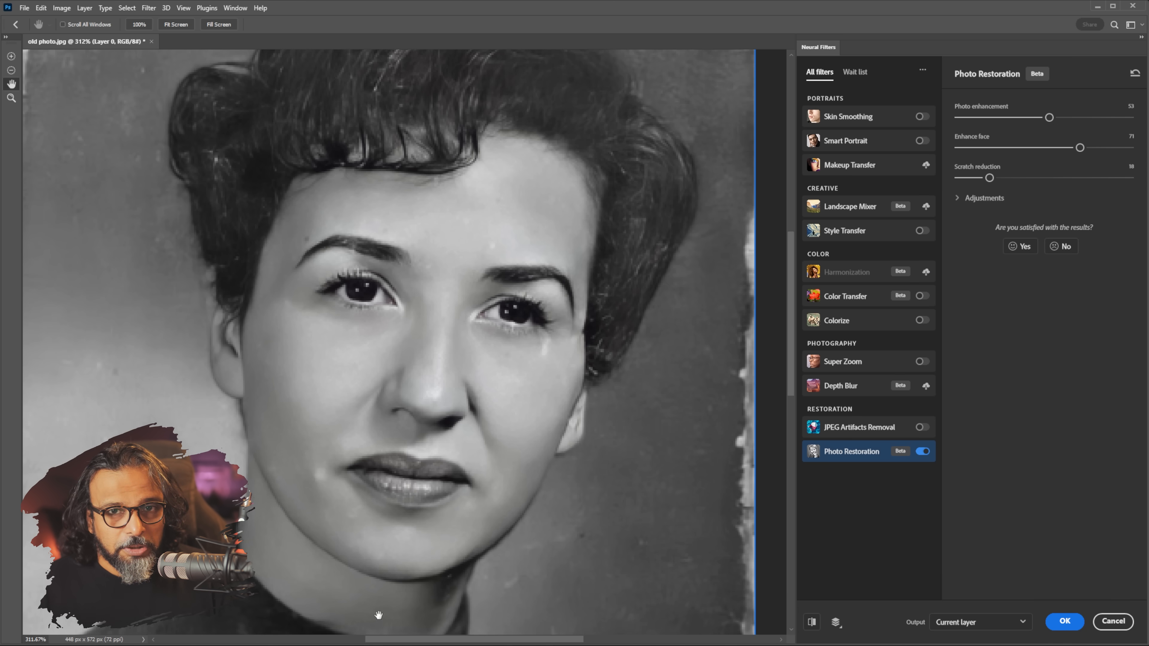
mouse_move(593, 247)
mouse_down()
mouse_move(564, 310)
mouse_move(585, 351)
mouse_move(616, 336)
mouse_move(616, 249)
mouse_move(598, 313)
mouse_move(602, 265)
mouse_up()
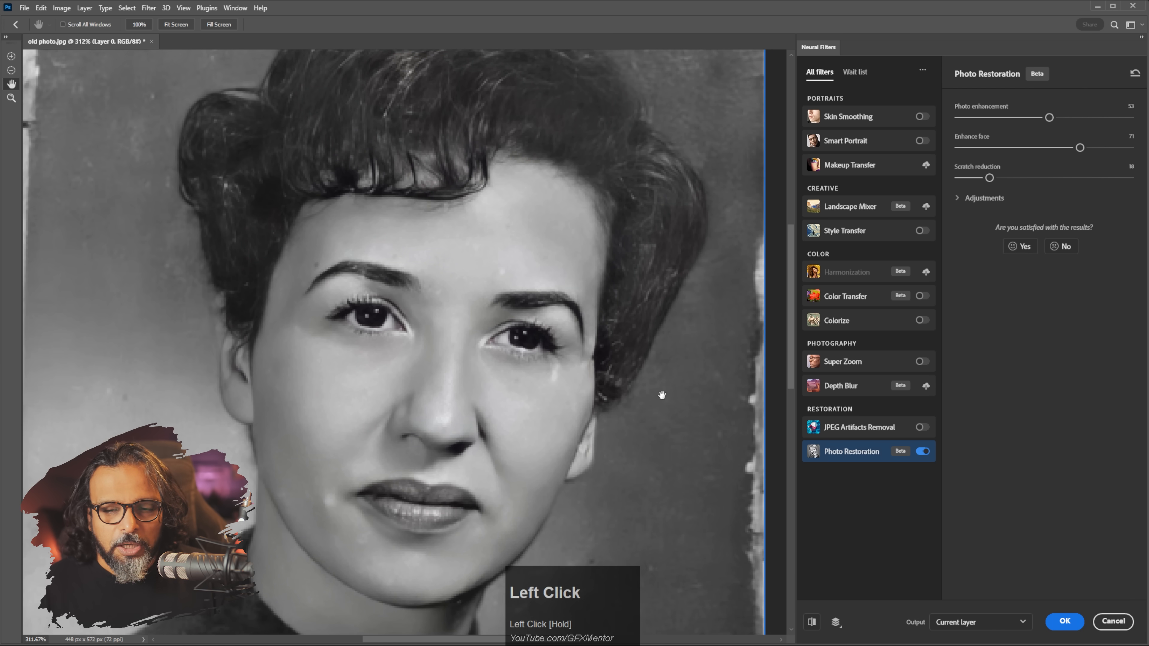
click(922, 452)
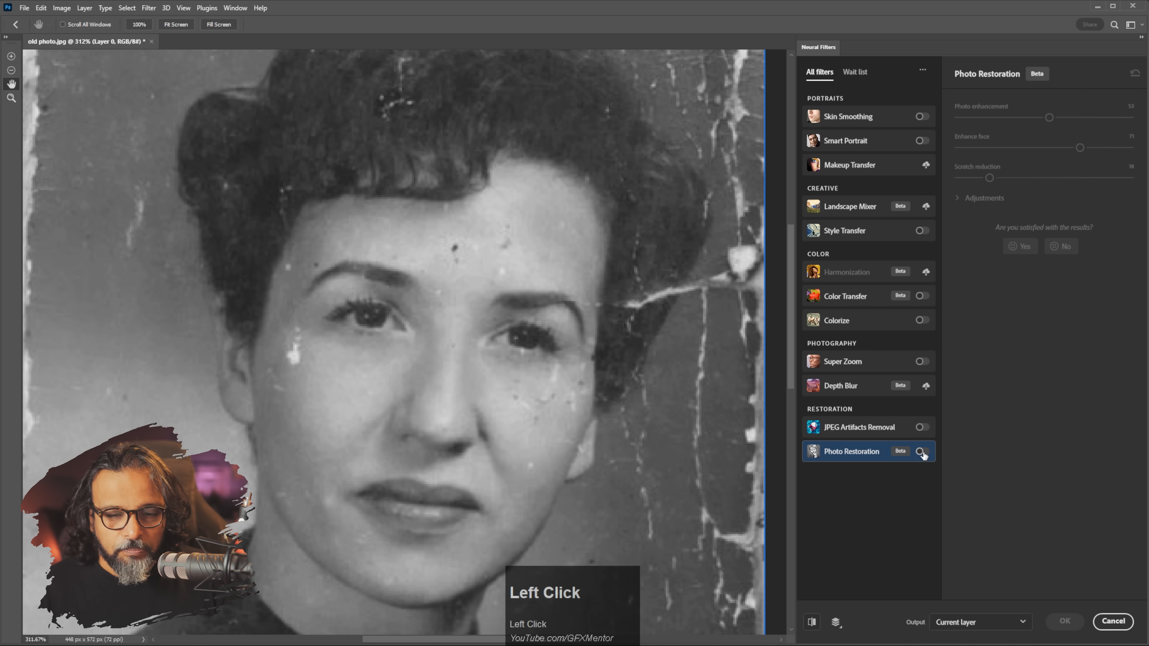
click(923, 452)
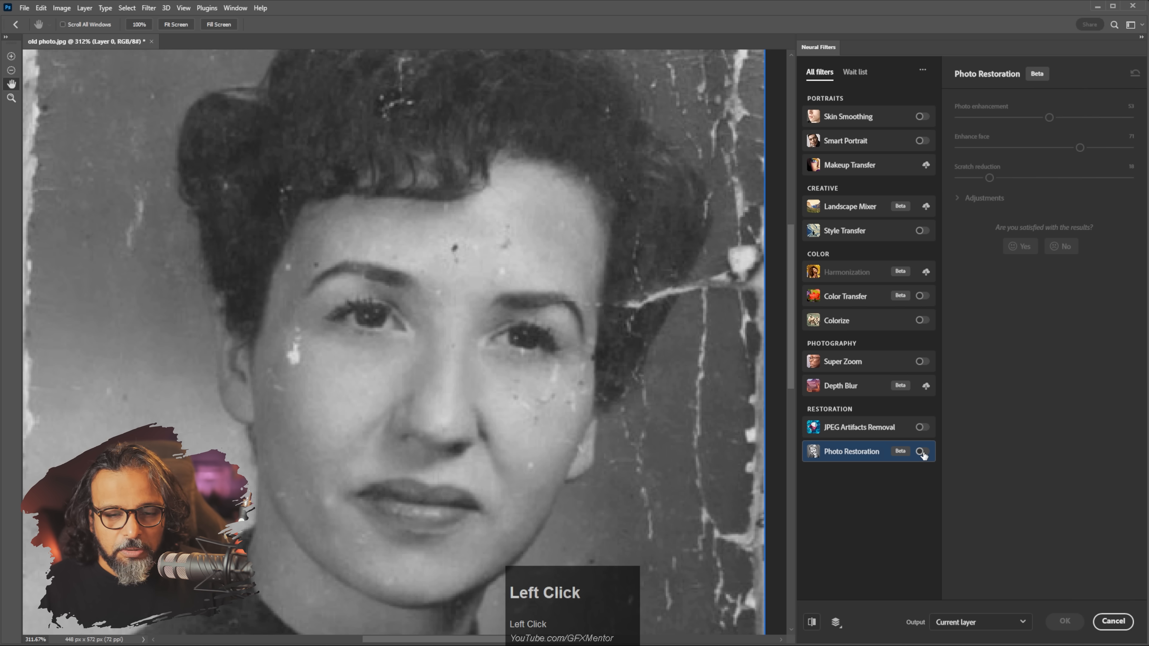
click(922, 452)
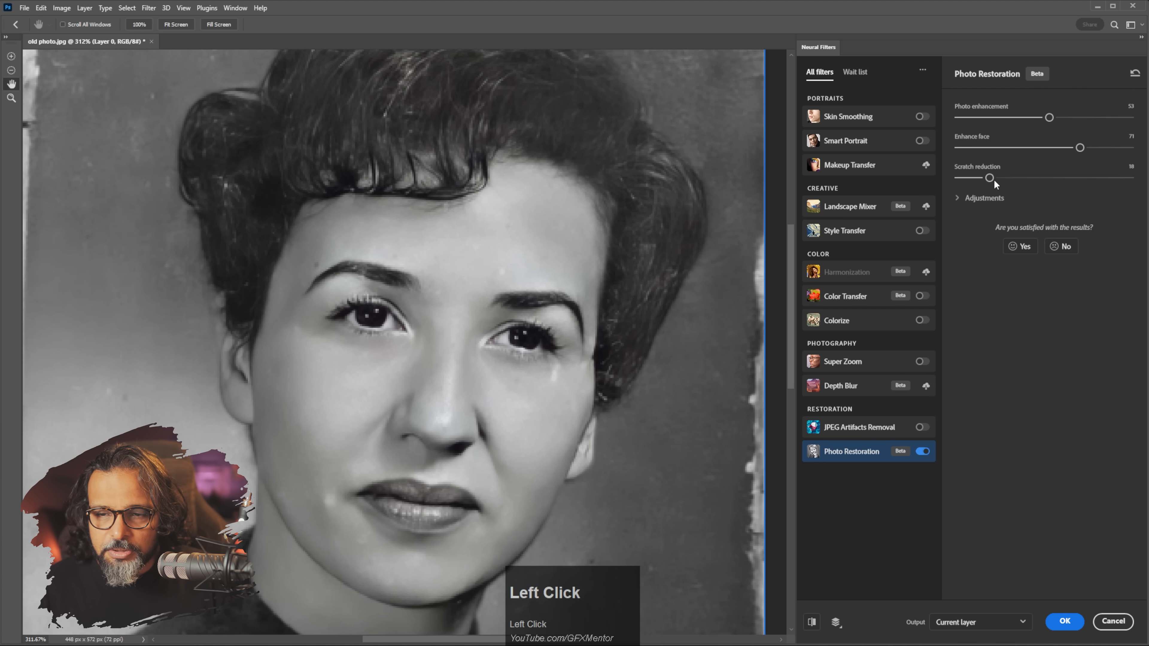
Step: Set Scratch reduction to 40 and review the restoration across the whole photo
drag(992, 179, 1021, 178)
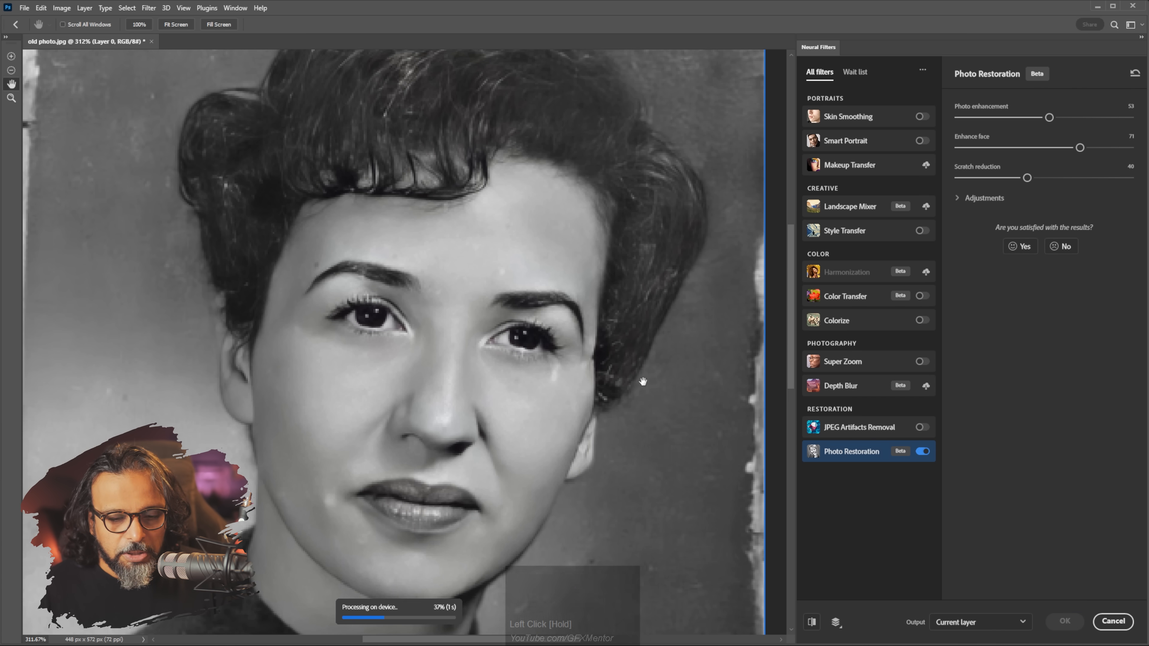
drag(535, 296, 487, 374)
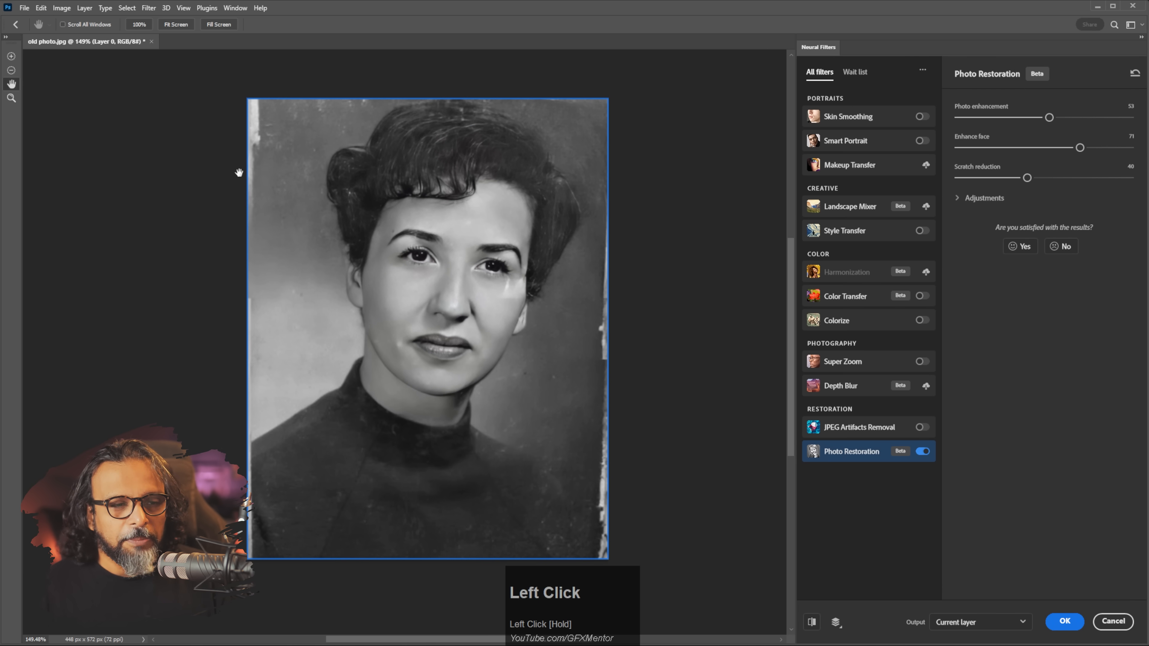
key(ctrl+1)
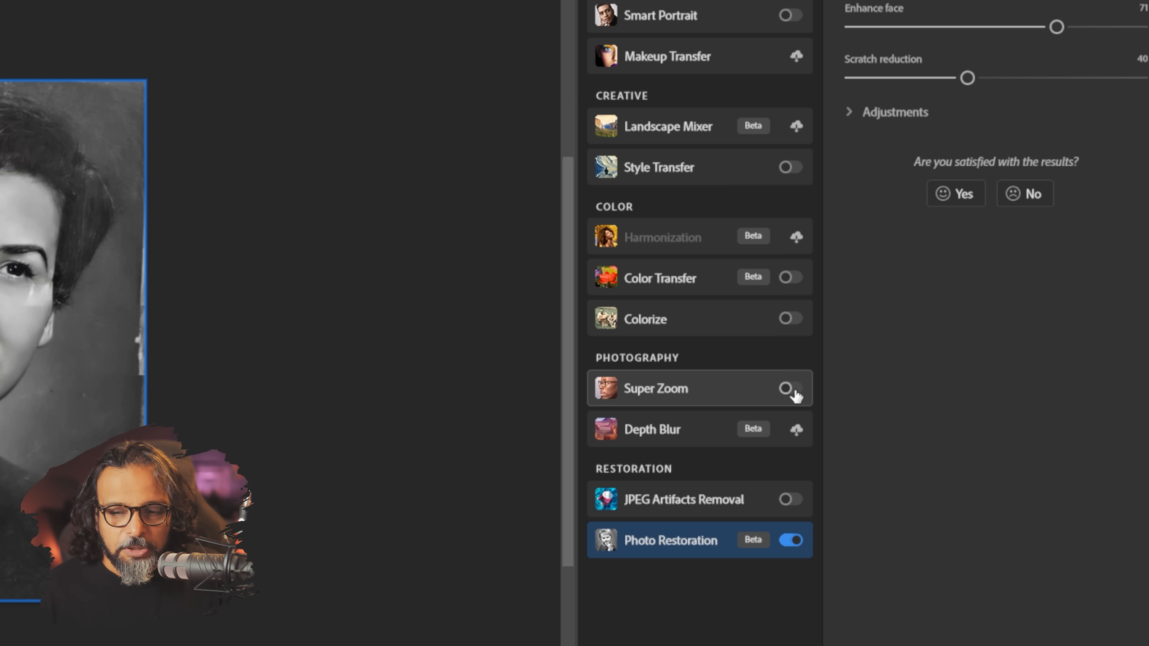
Step: Enable the Super Zoom filter and enlarge the photo to a 4x zoom
click(791, 390)
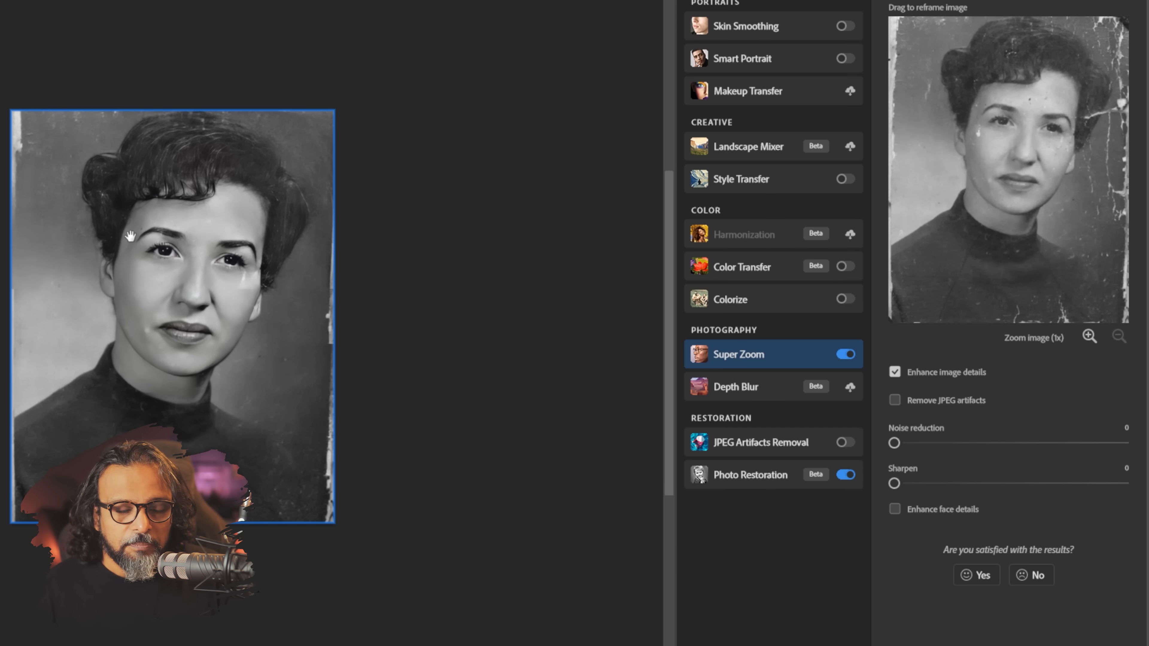
click(1088, 336)
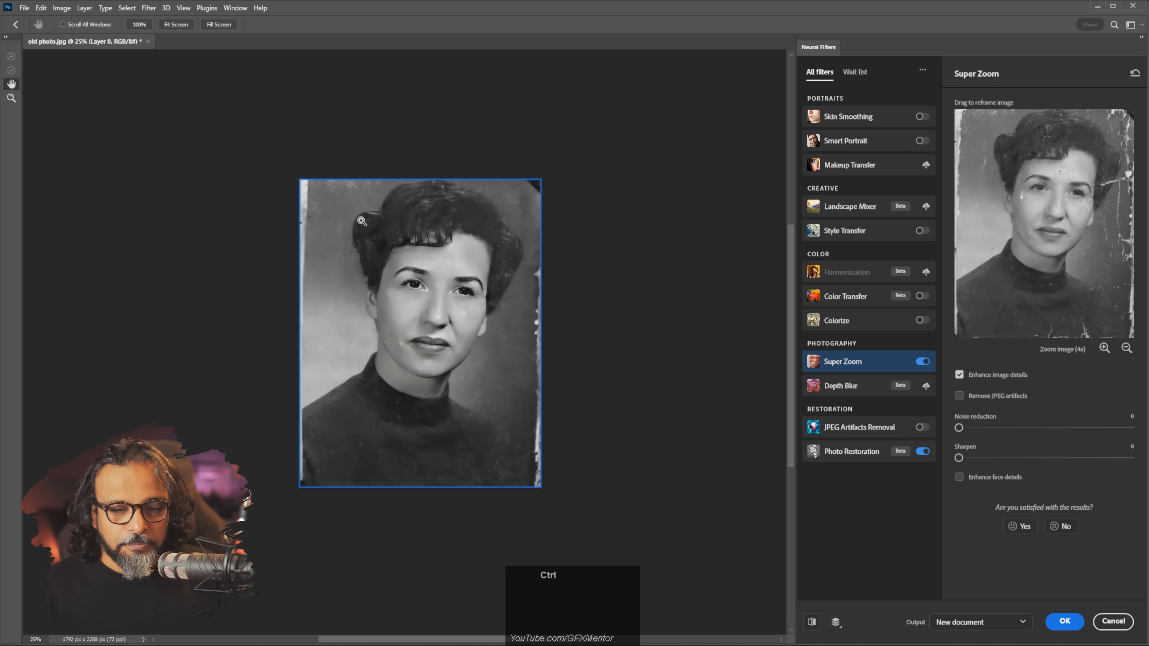
Step: Inspect the enlarged portrait's face, neck and clothing up close at 100% magnification
key(ctrl+plus)
key(ctrl+plus)
key(ctrl+plus)
key(ctrl+plus)
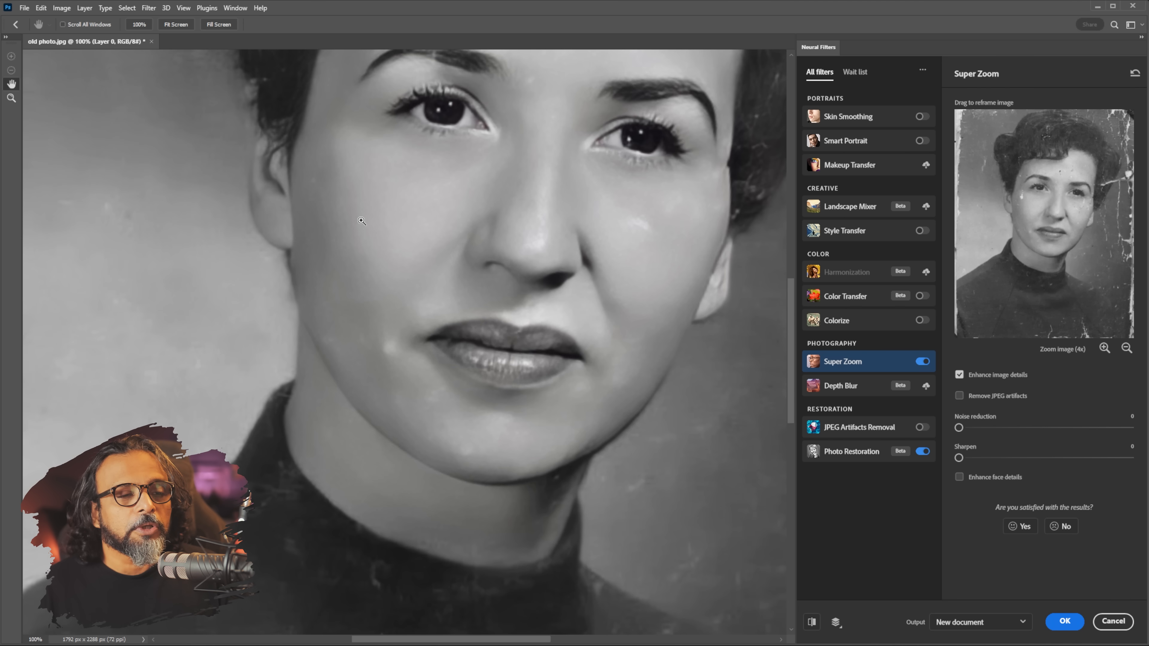
drag(529, 140, 398, 191)
drag(421, 455, 483, 388)
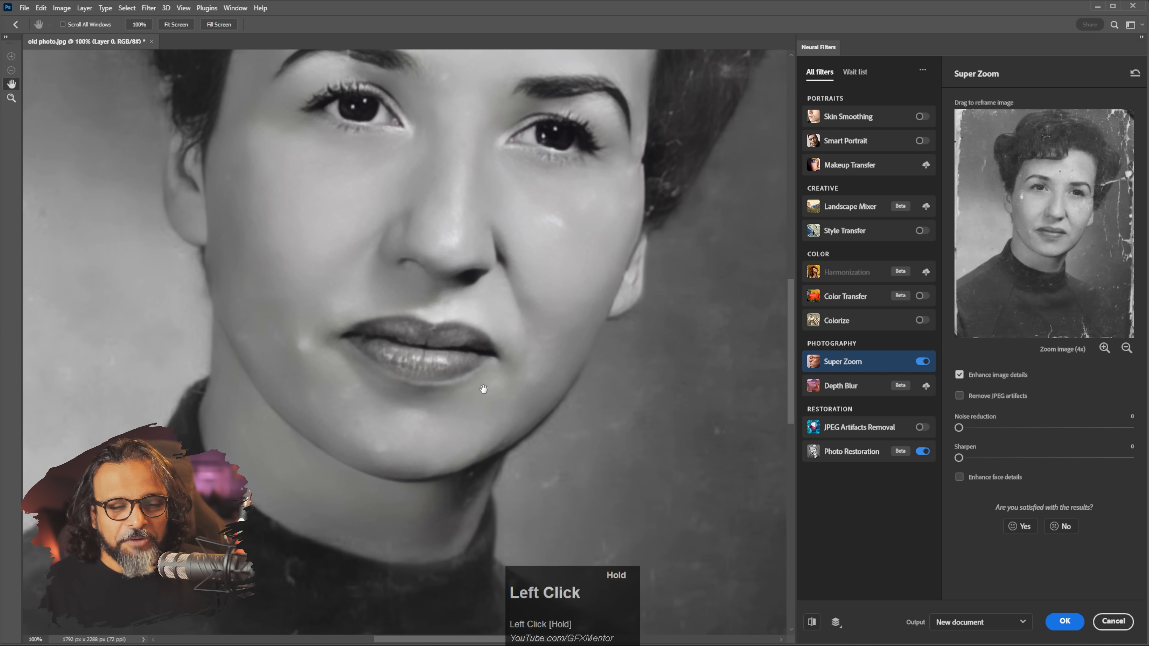
drag(312, 475, 372, 327)
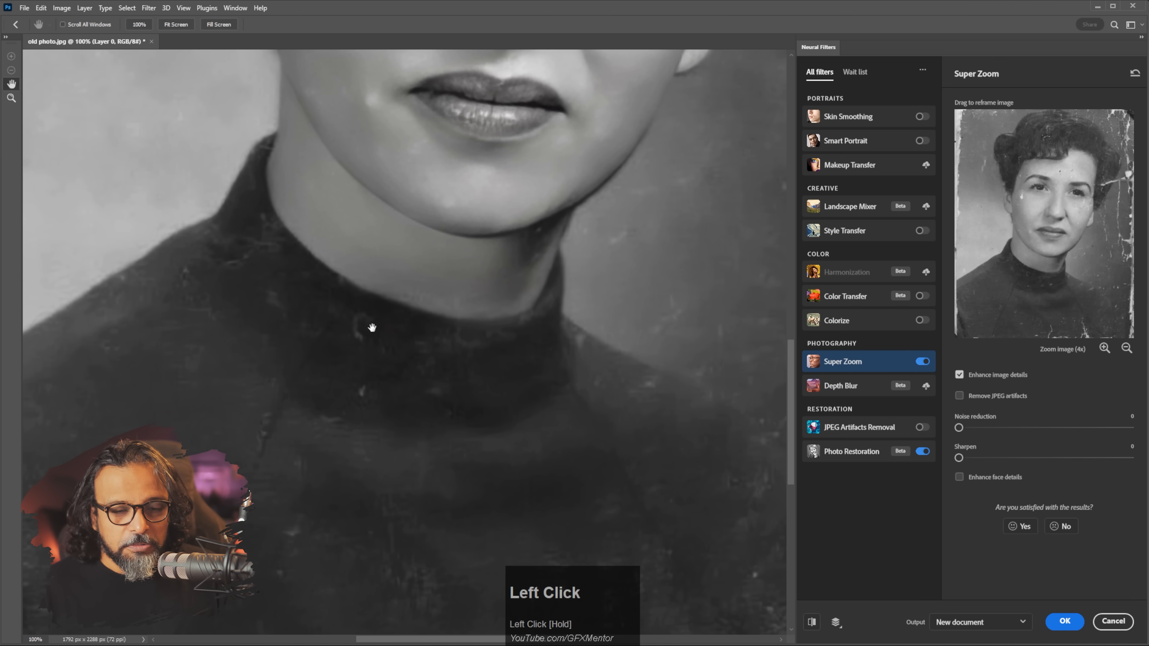
drag(628, 303, 518, 483)
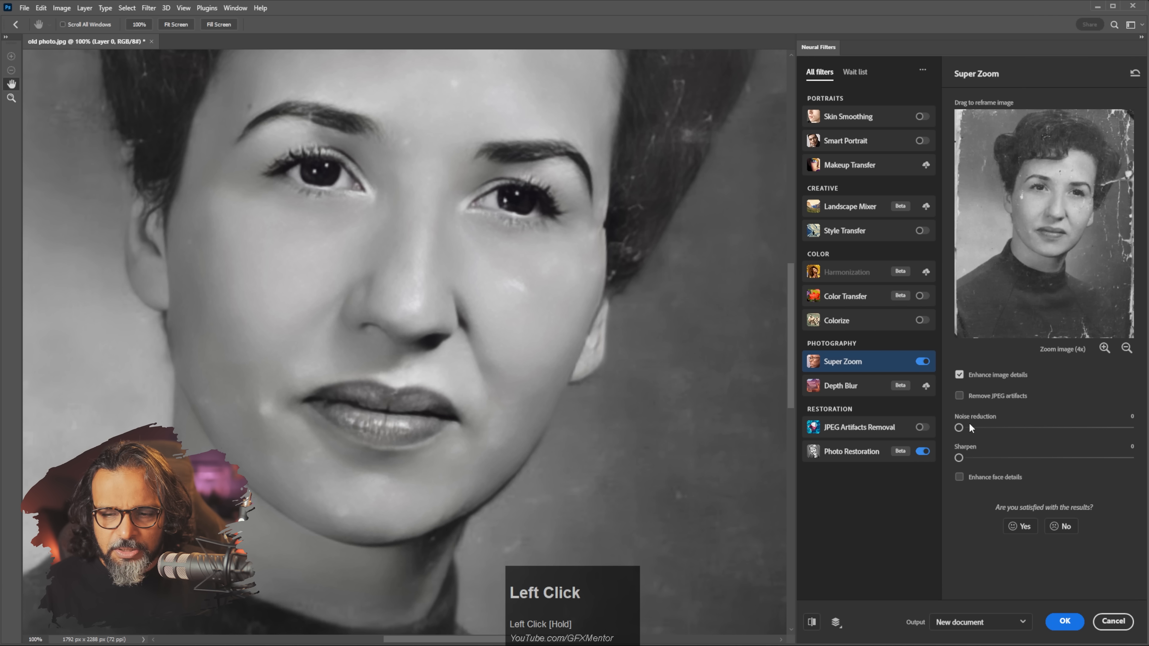
Step: Turn on Remove JPEG artifacts and set Noise reduction to 5 in the Super Zoom filter
click(959, 397)
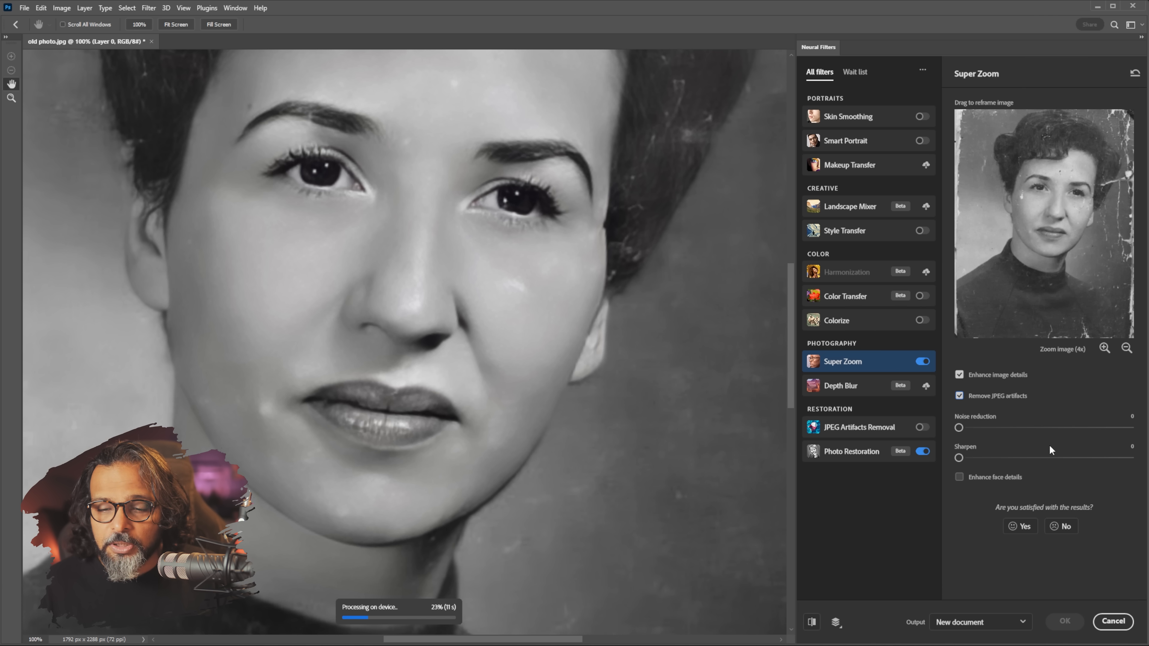
drag(959, 428, 987, 429)
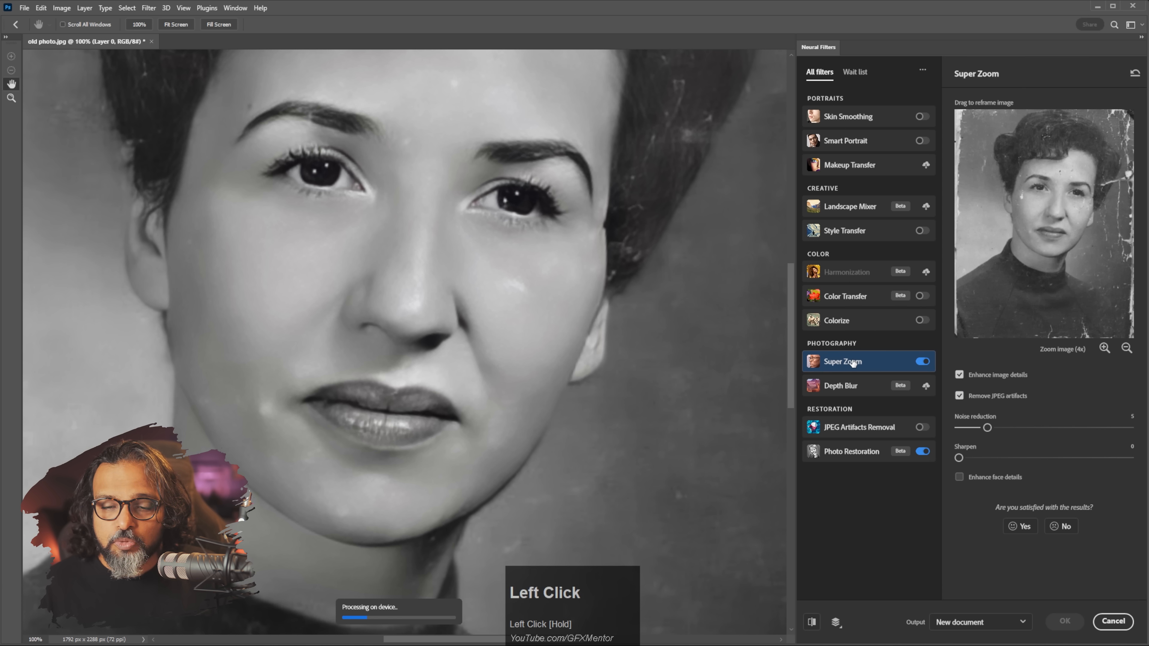
Step: In the Photo Restoration adjustments, set Noise reduction to 22 and JPEG artifacts reduction to 26
click(849, 454)
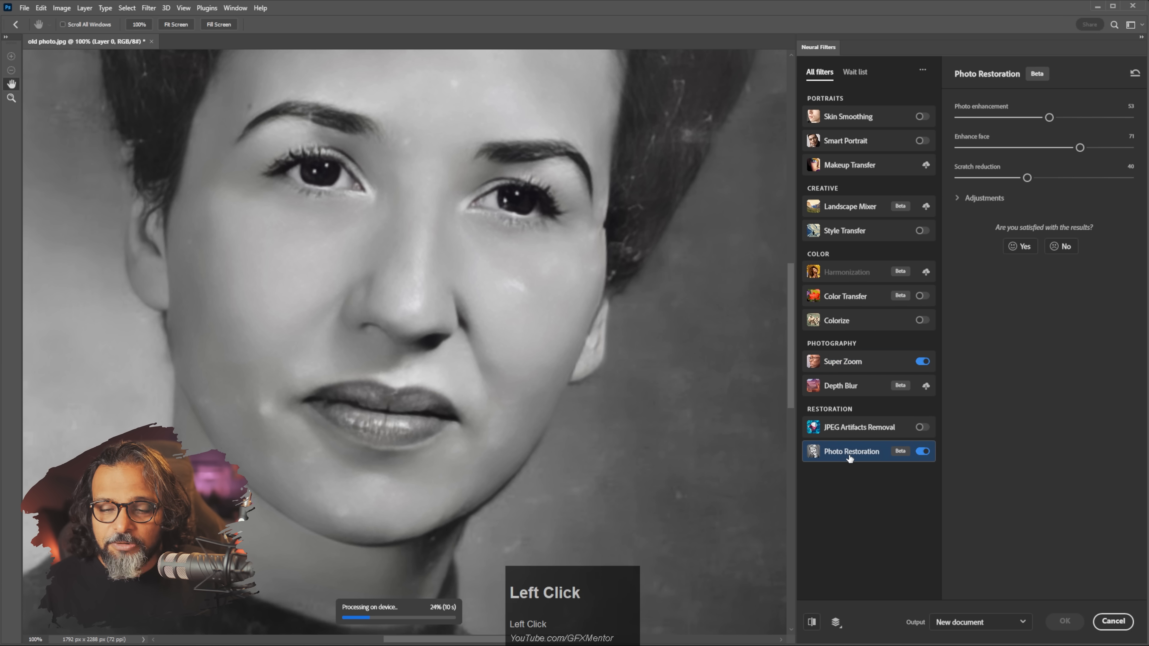
click(959, 198)
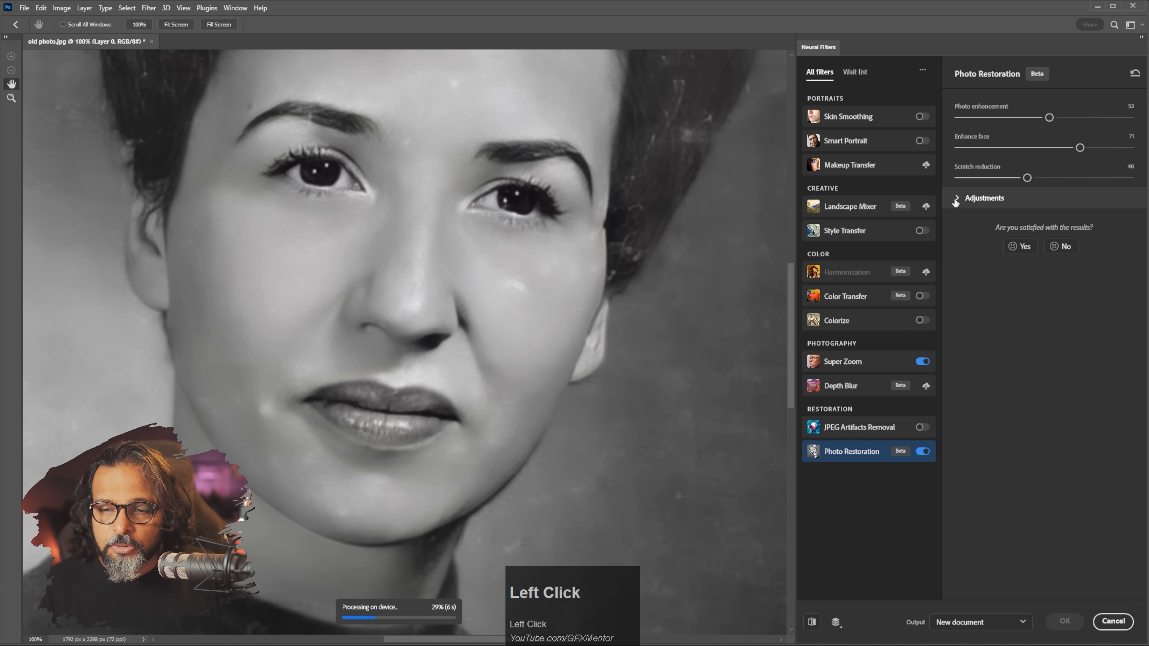
drag(962, 229, 1000, 230)
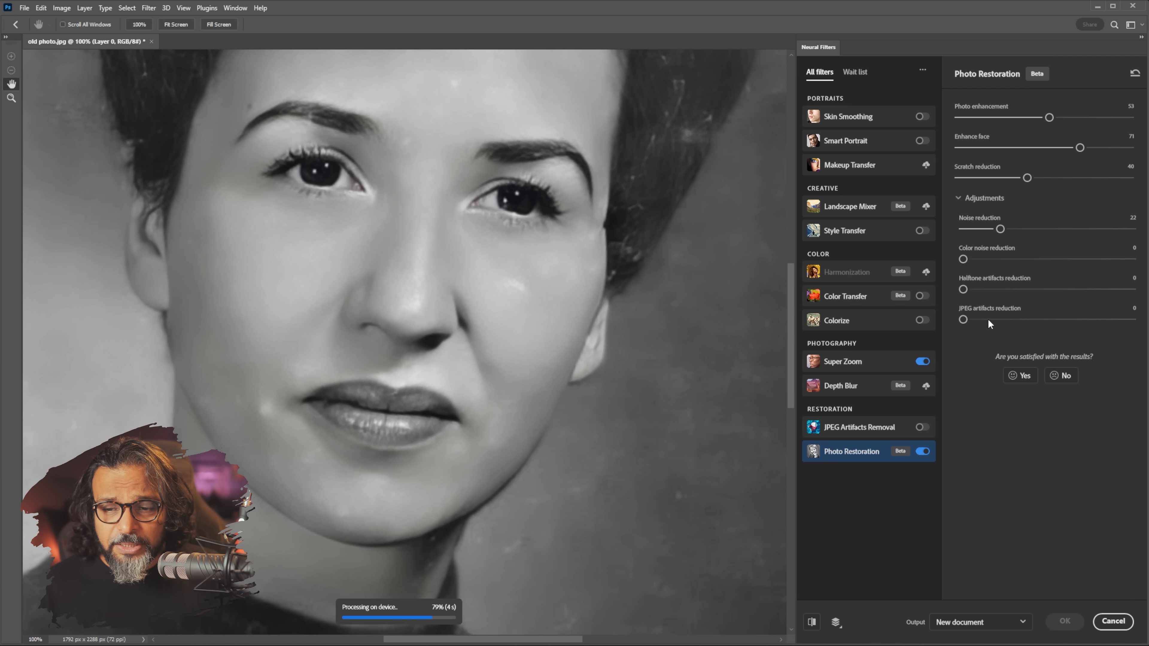
drag(963, 319, 1006, 319)
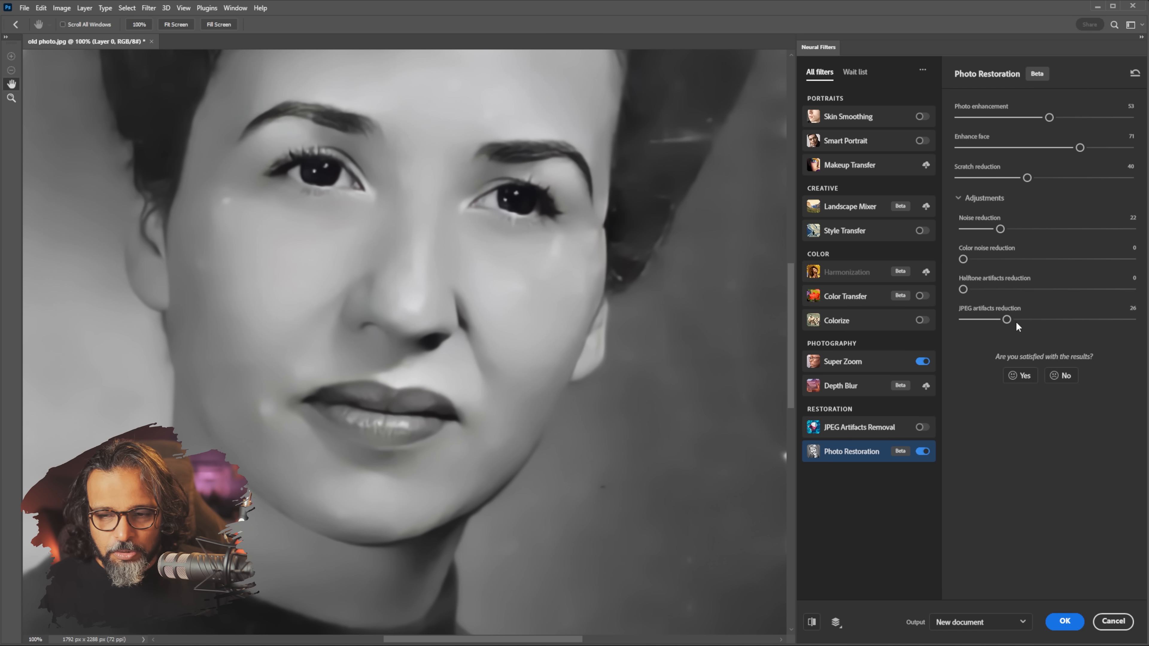
Step: Lower JPEG artifacts reduction to 1 and Noise reduction to 6, and review the portrait at 50% magnification
drag(1007, 321, 993, 321)
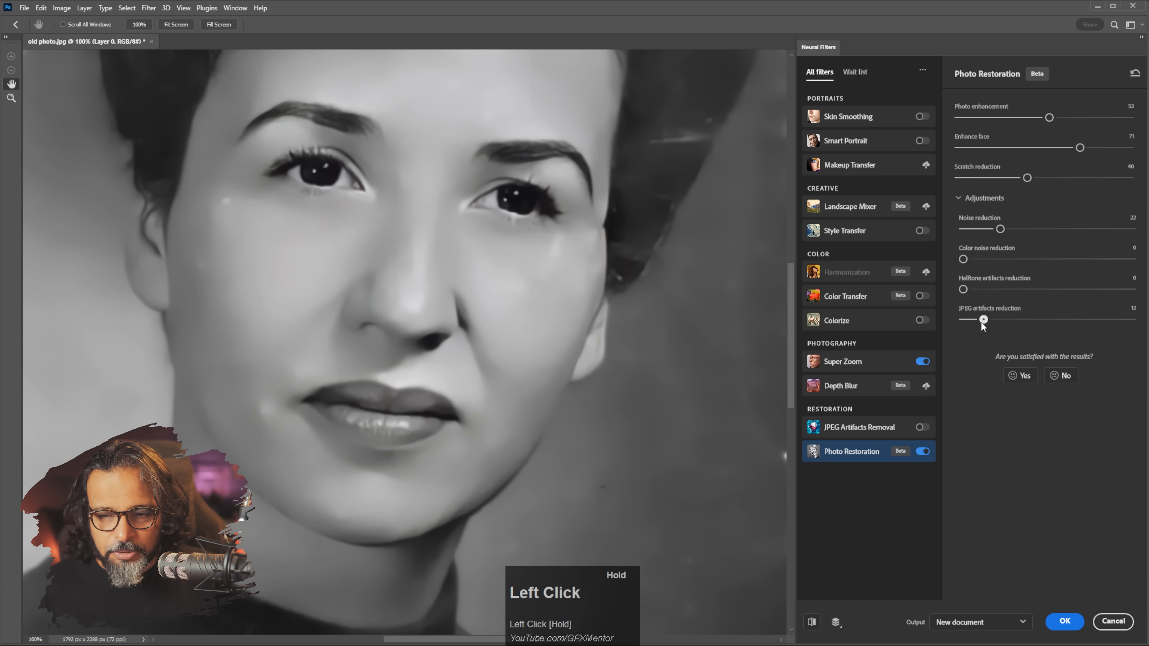
drag(980, 322, 980, 322)
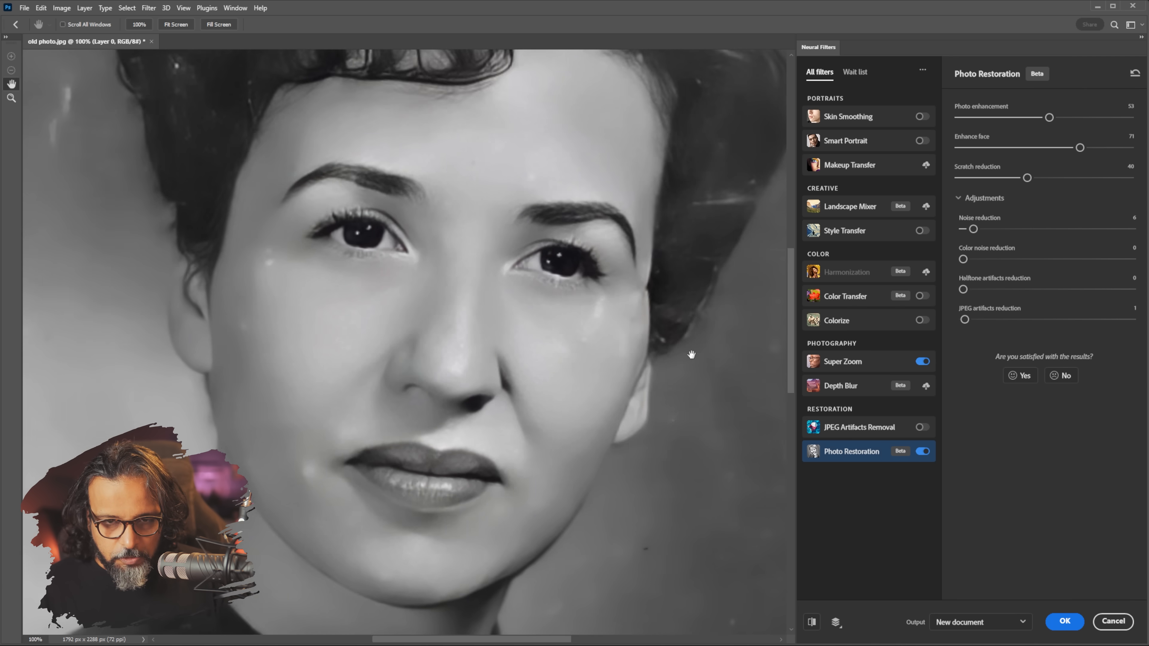
drag(704, 242, 655, 304)
key(ctrl+minus)
key(ctrl+minus)
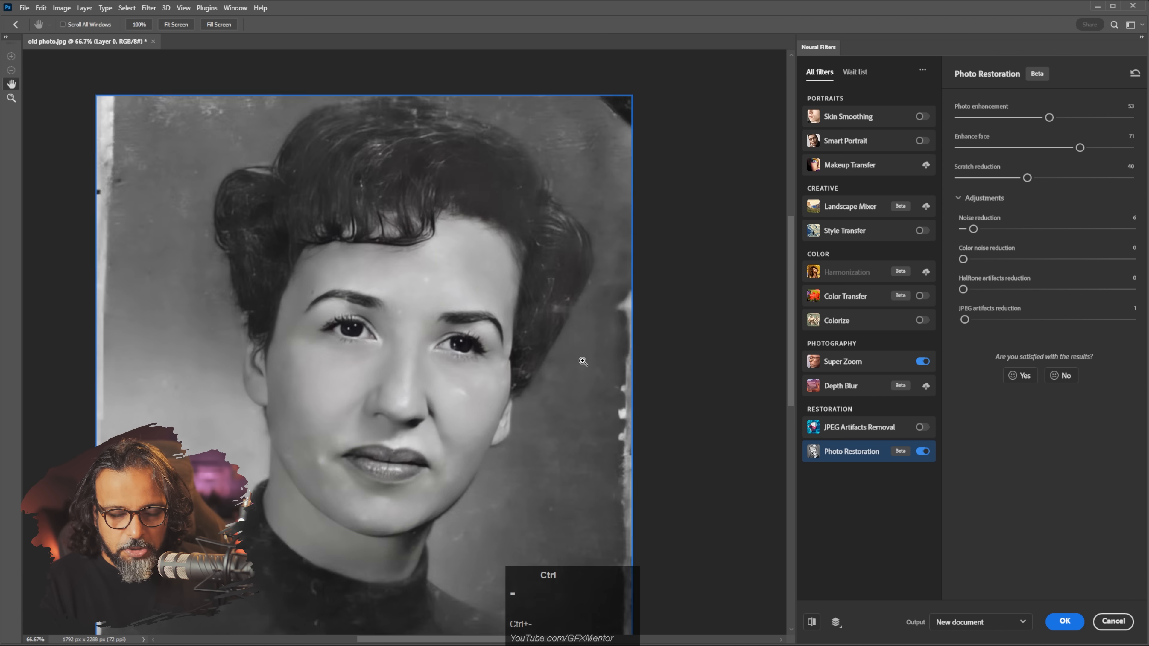
key(ctrl+minus)
key(ctrl+equal)
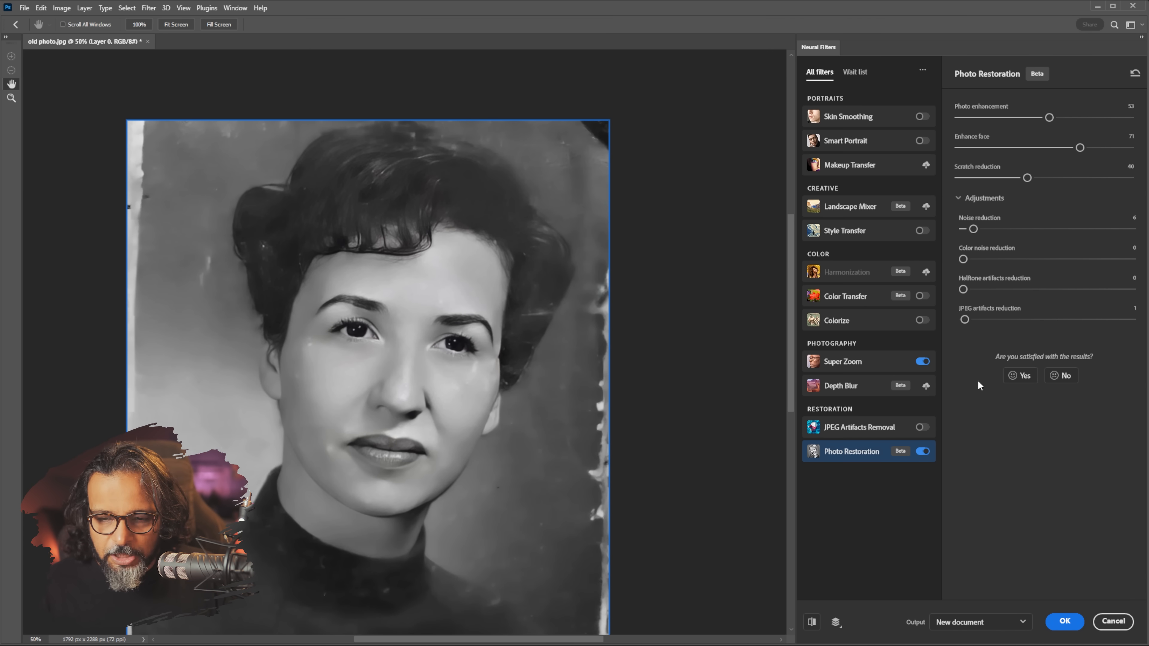
Step: Compare the portrait with Photo Restoration and Super Zoom switched off and on, leaving both filters enabled
click(922, 452)
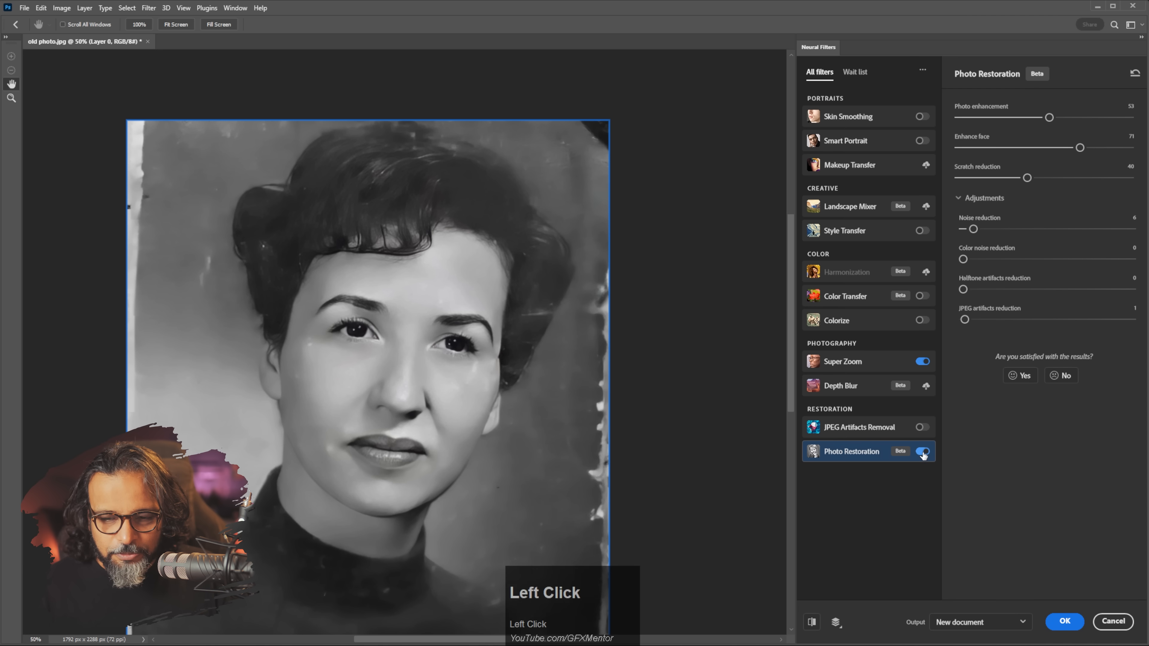
click(921, 451)
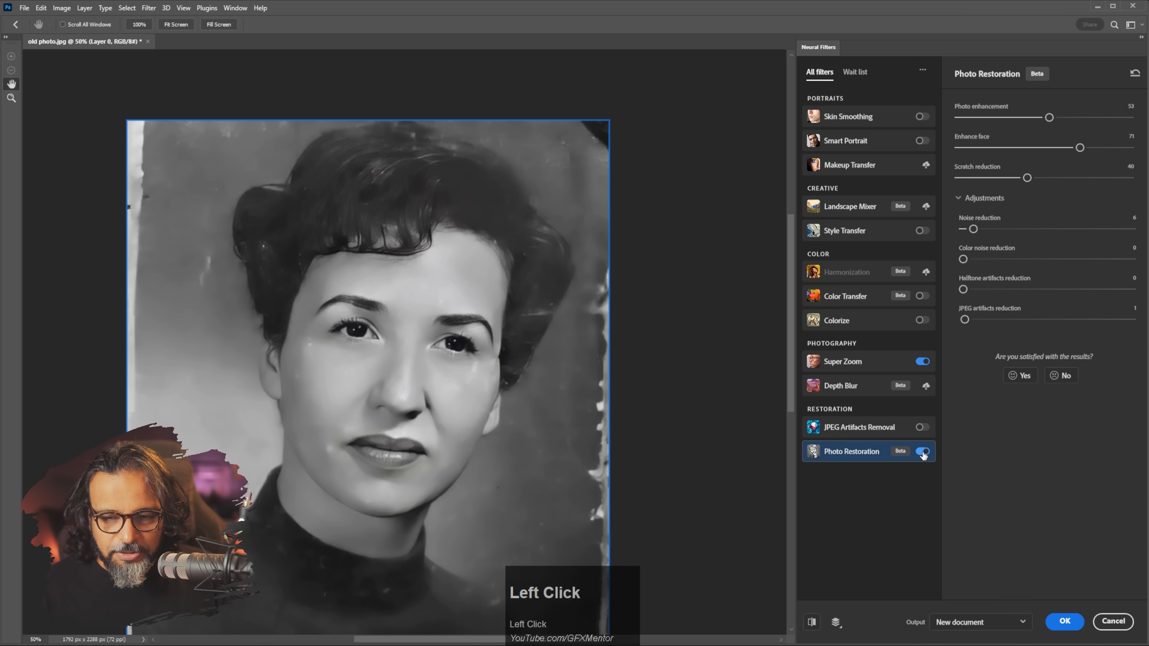
click(921, 362)
click(922, 452)
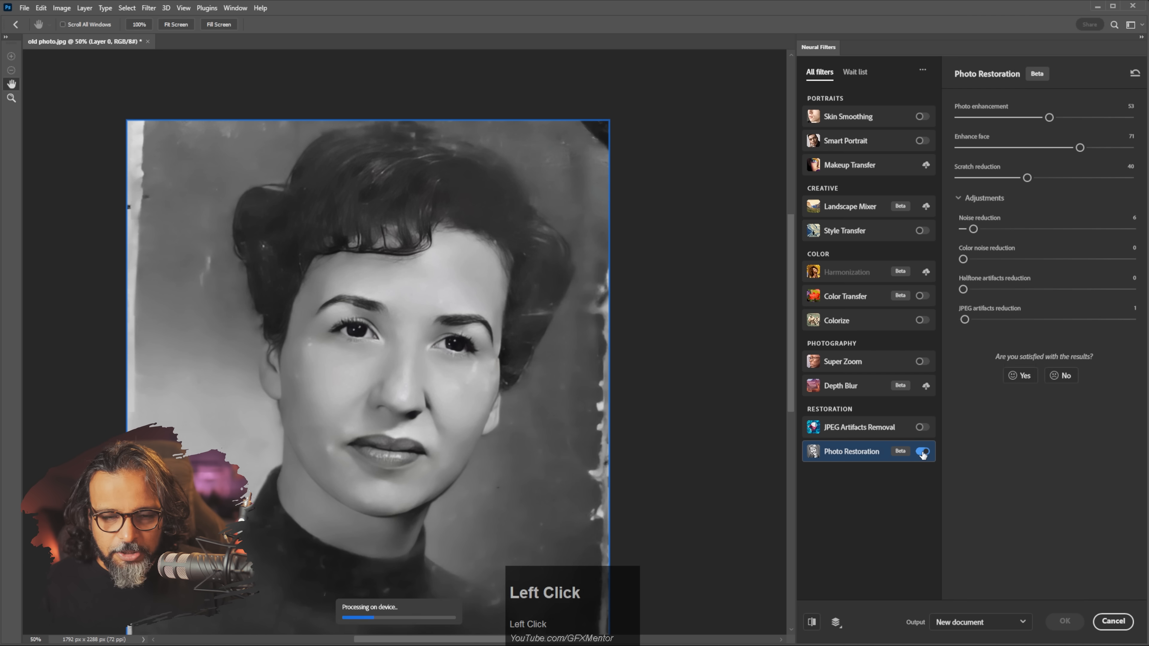
click(921, 452)
click(921, 362)
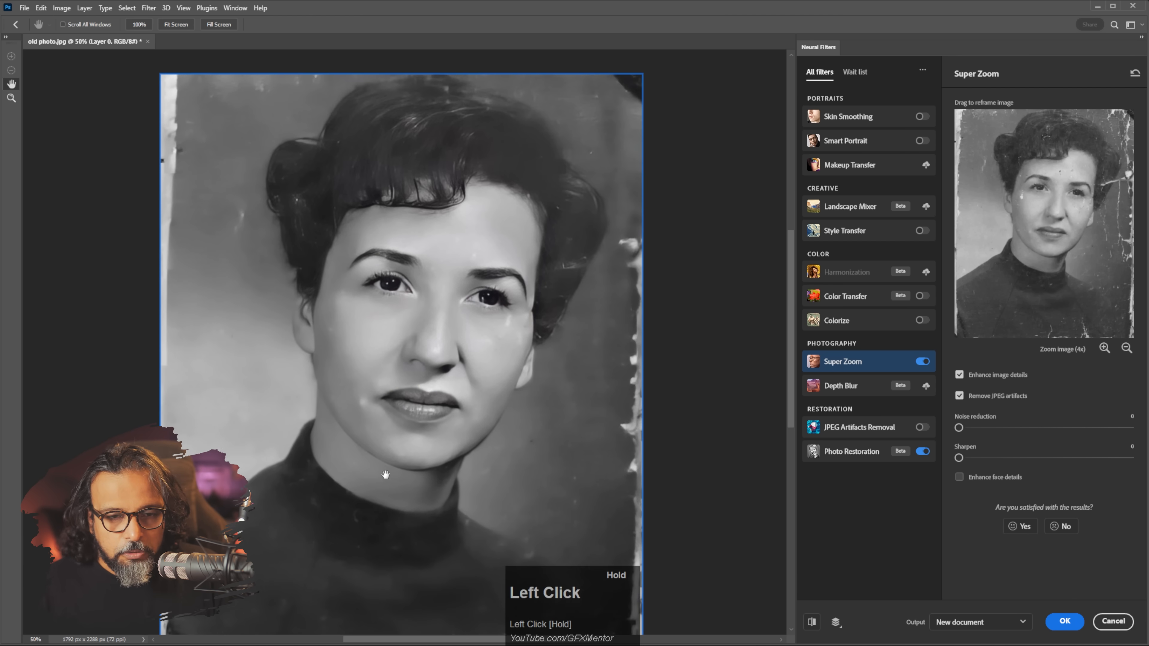
mouse_move(385, 474)
mouse_down()
mouse_move(389, 459)
mouse_move(376, 470)
mouse_up()
Step: Set Scratch reduction to 50 in the Photo Restoration filter and check the portrait
click(870, 453)
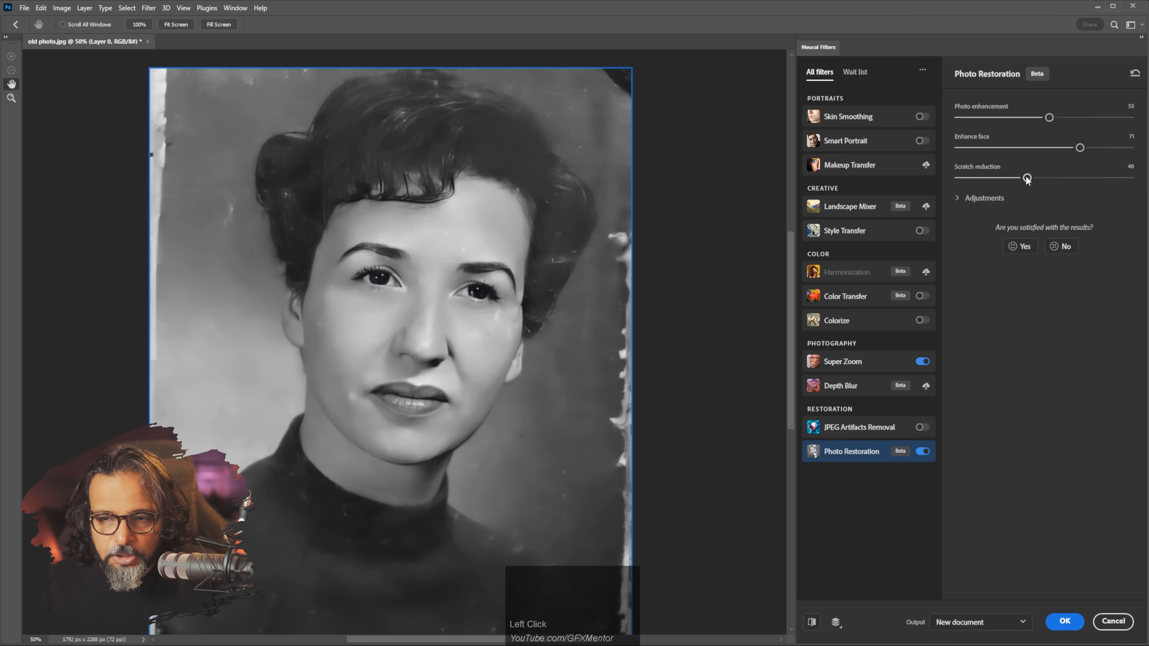
drag(1027, 178, 1044, 178)
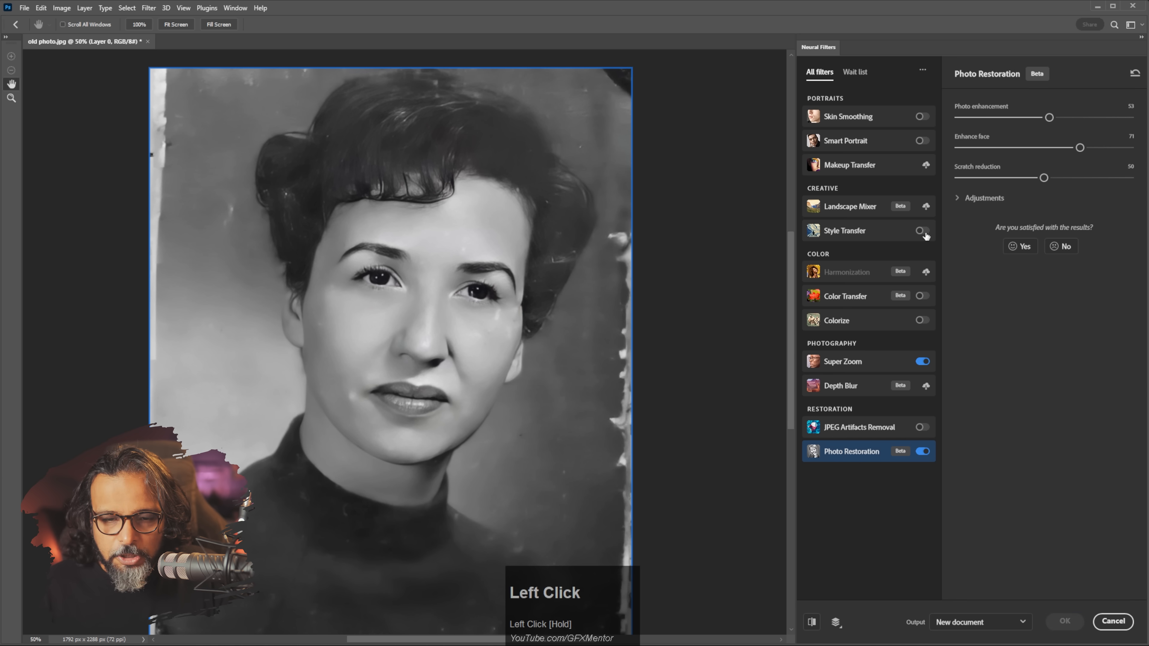
drag(451, 377, 496, 416)
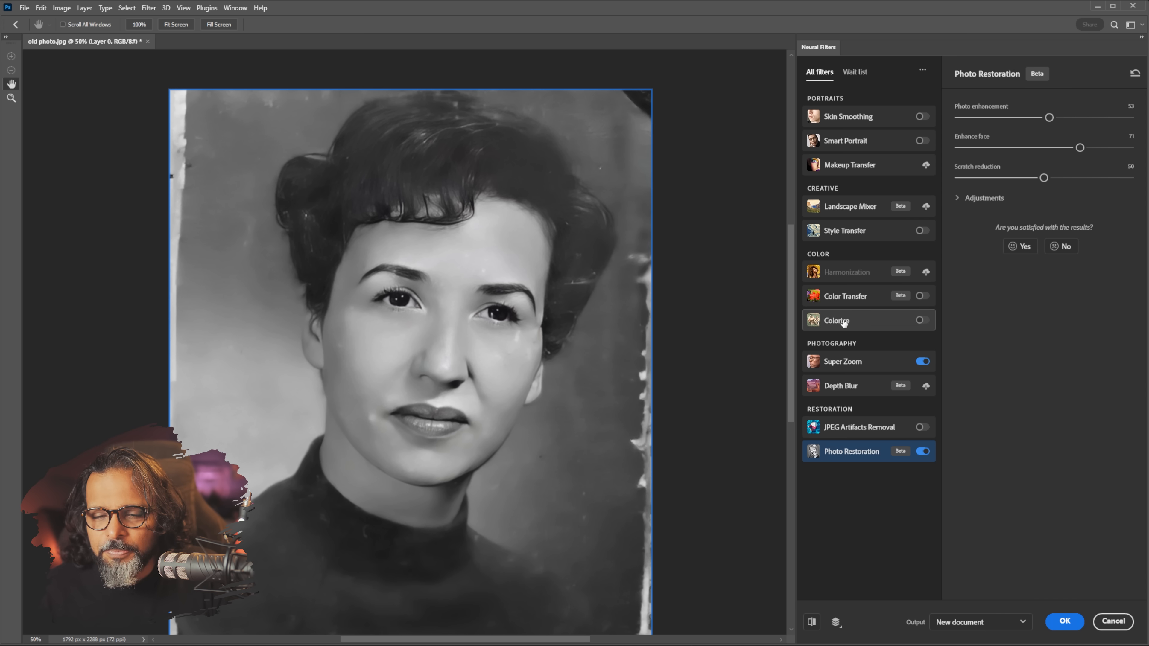
Step: Enable the Colorize filter on the portrait and raise its Saturation to +19
mouse_move(856, 325)
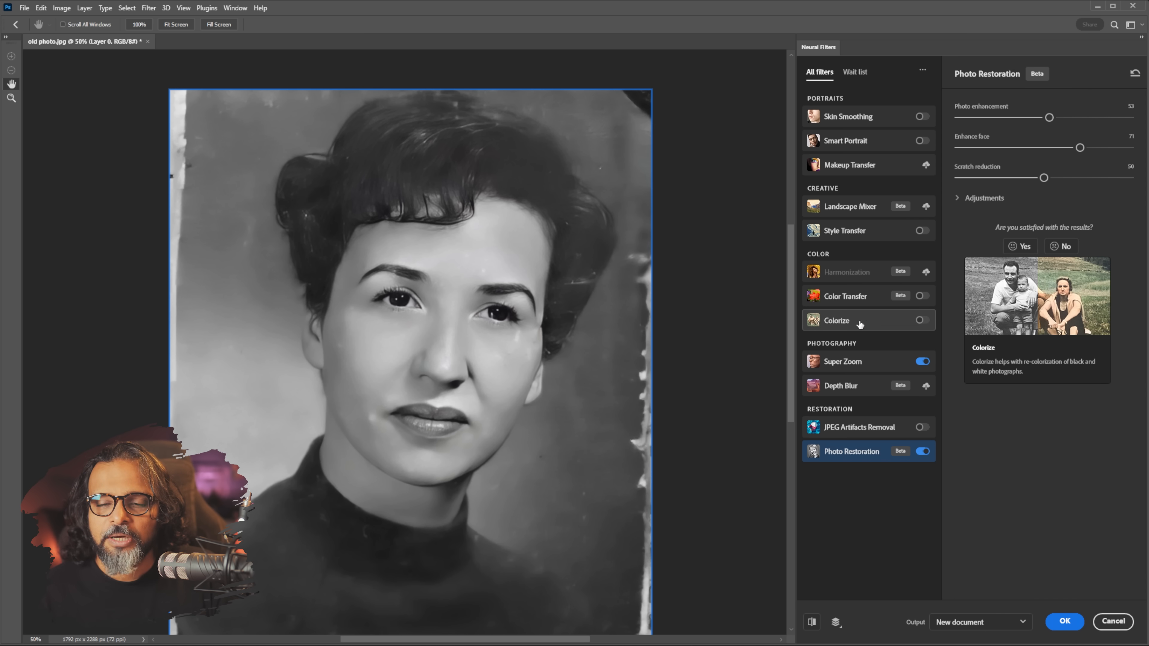
click(921, 321)
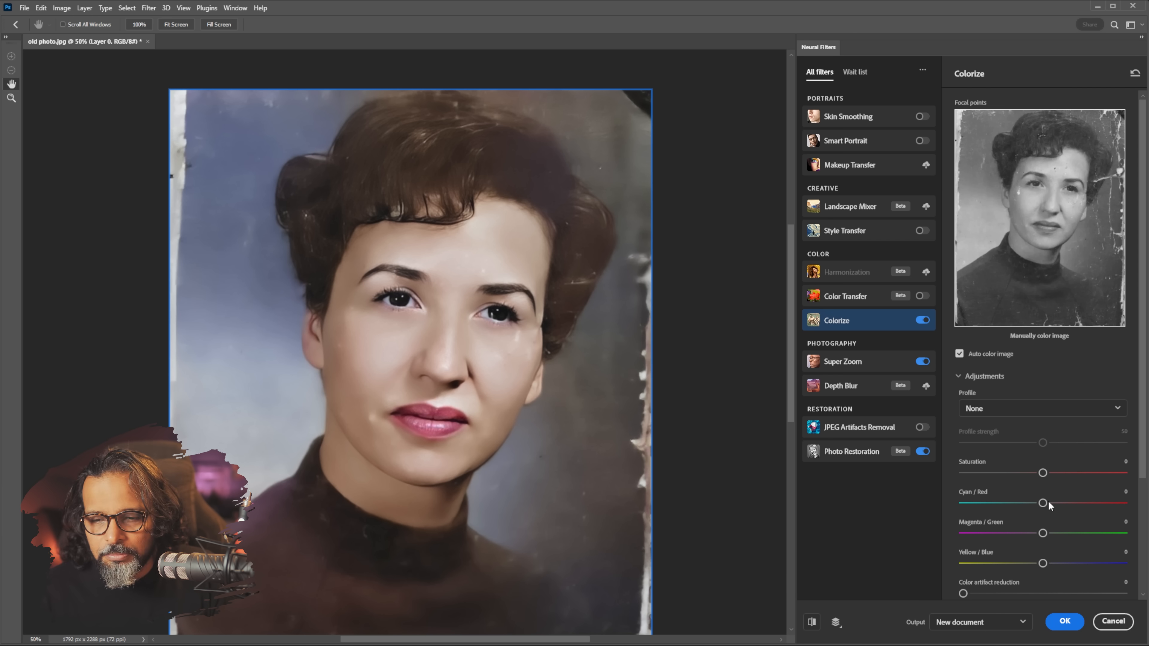
drag(1043, 472, 1075, 473)
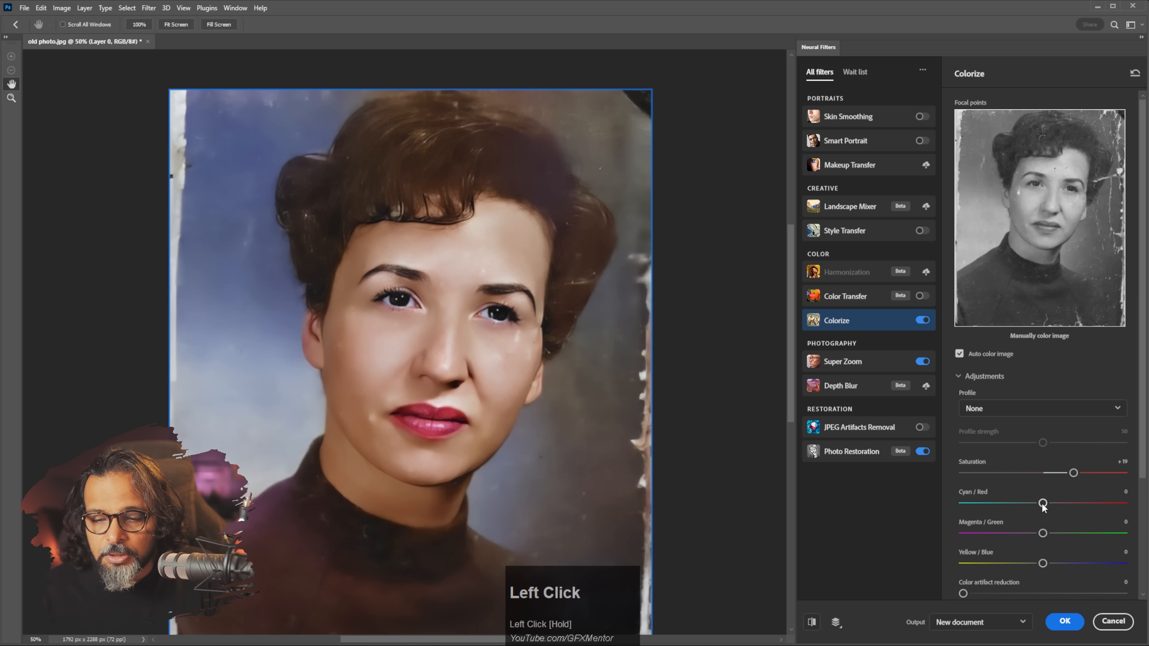
Step: Balance the Colorize result with Cyan/Red +4, Magenta/Green -3, Yellow/Blue +4 and Color artifact reduction 19
drag(1042, 503, 1013, 504)
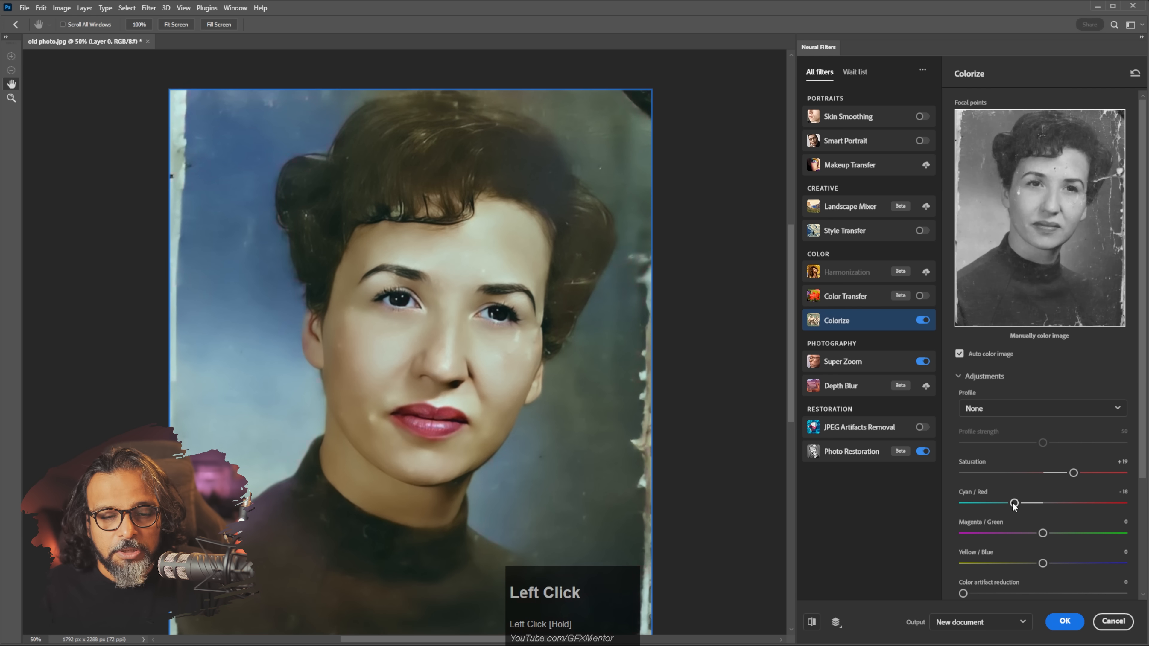
drag(1013, 504, 1041, 503)
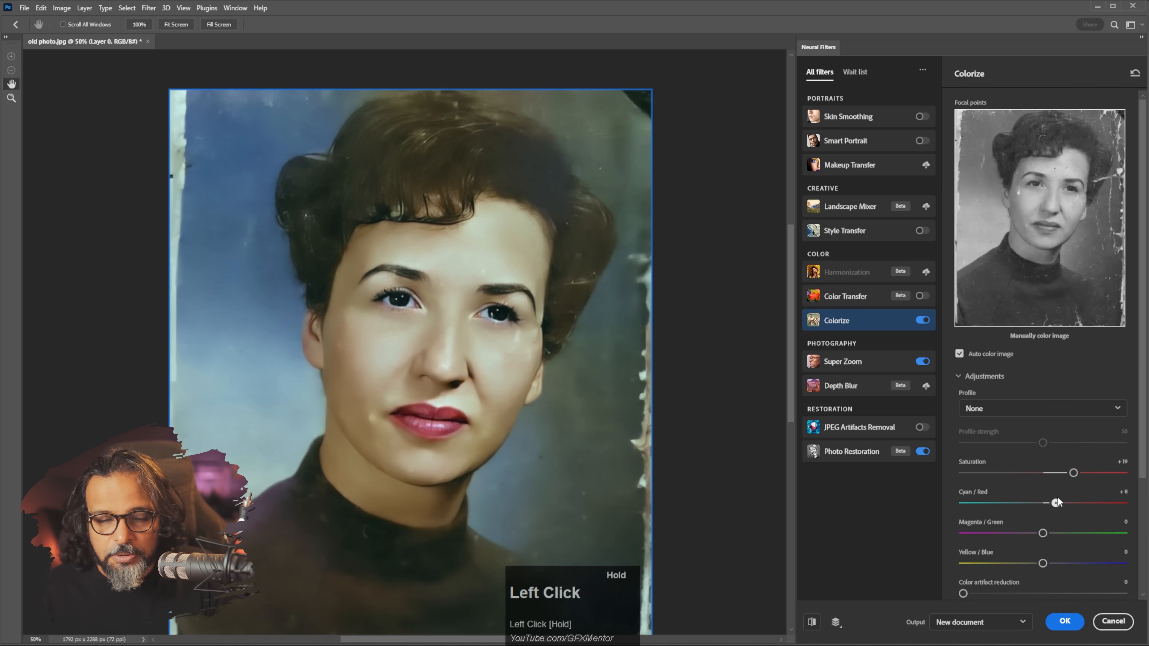
scroll(968, 452, down, 3)
drag(963, 441, 993, 442)
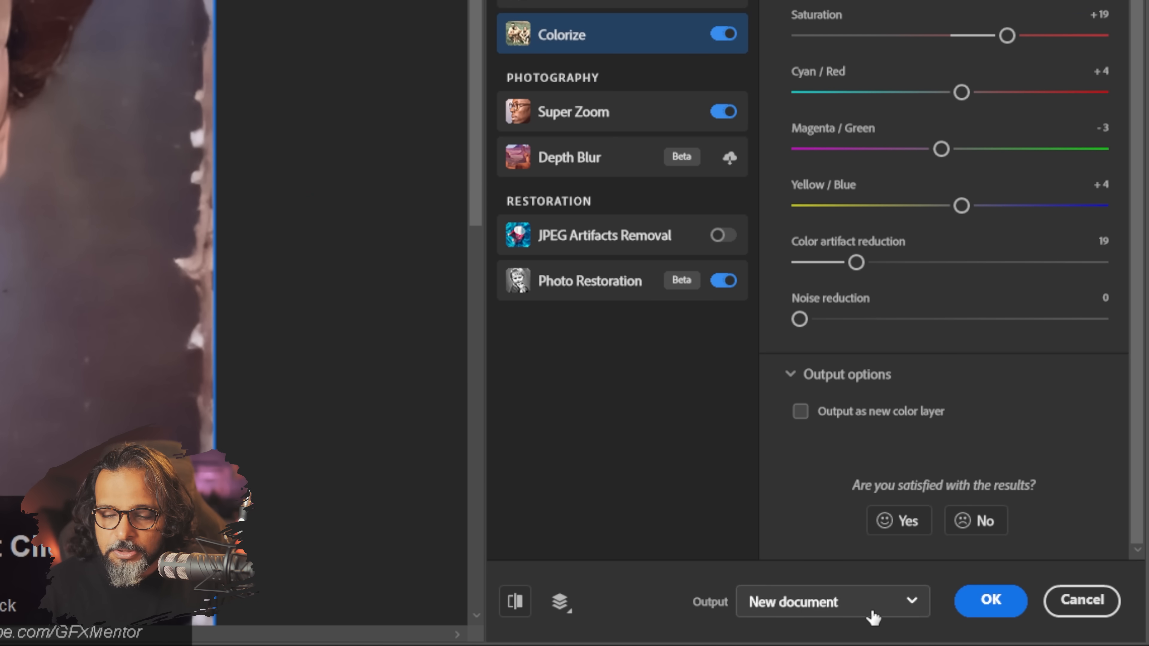
Step: Output the combined neural filter result as a new document and apply it
click(872, 615)
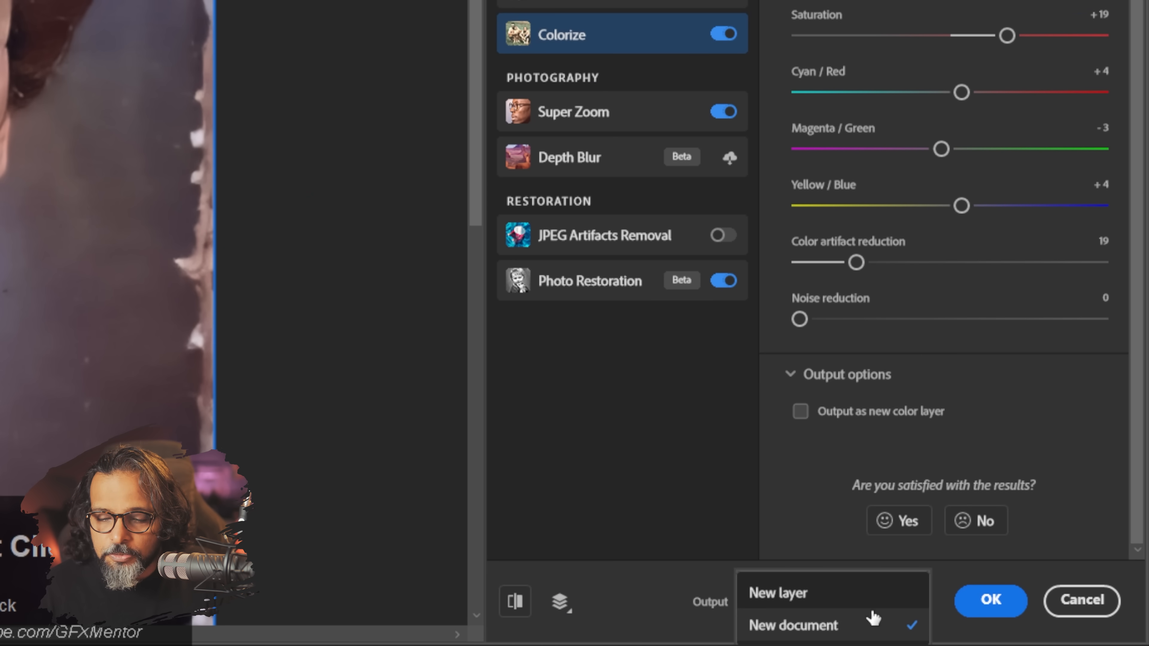
click(803, 625)
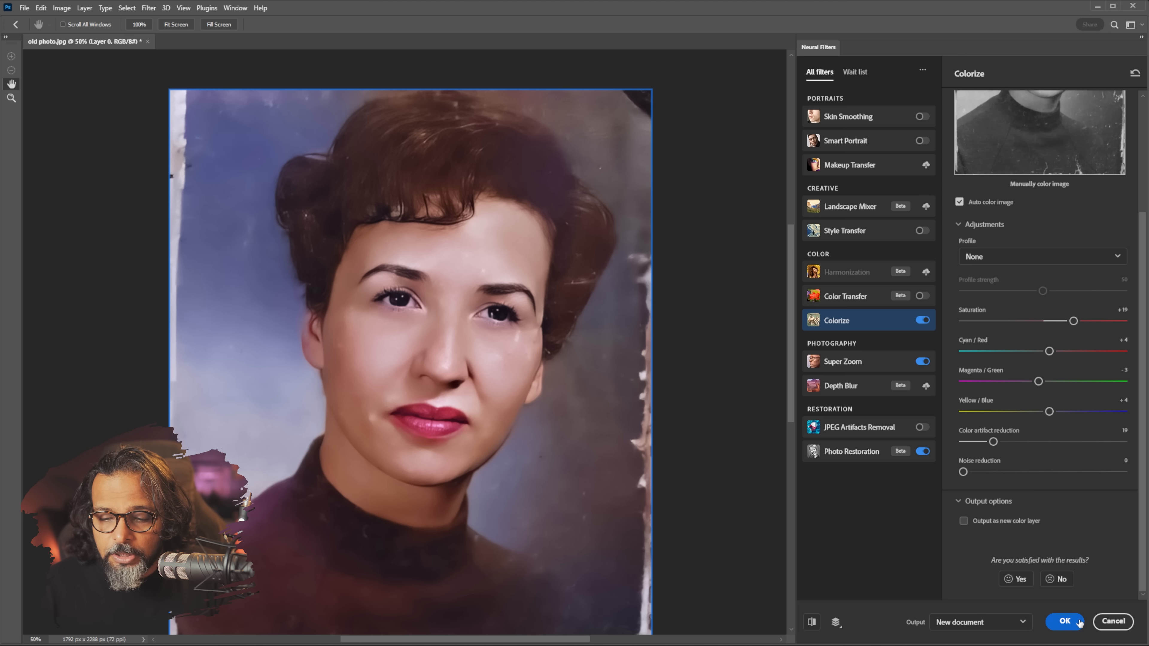
click(991, 599)
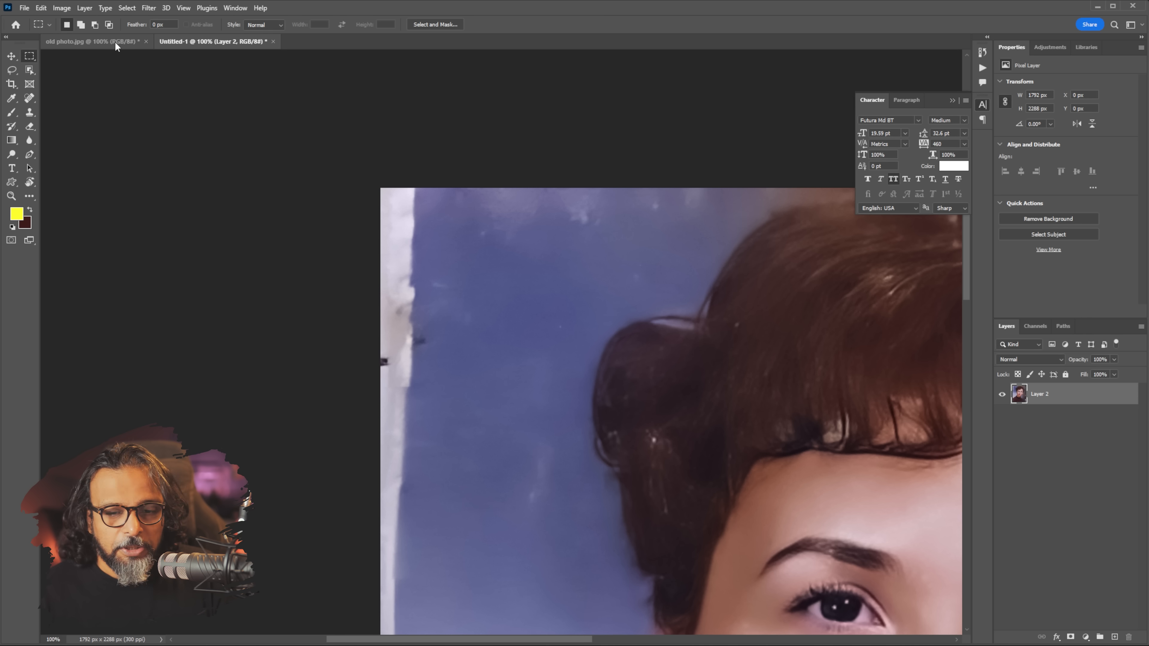
Step: Compare the original scratched photo with the enlarged, colorized result, examining the mouth, eyes and cheeks at 100%
click(115, 42)
drag(407, 253, 455, 338)
key(ctrl+plus)
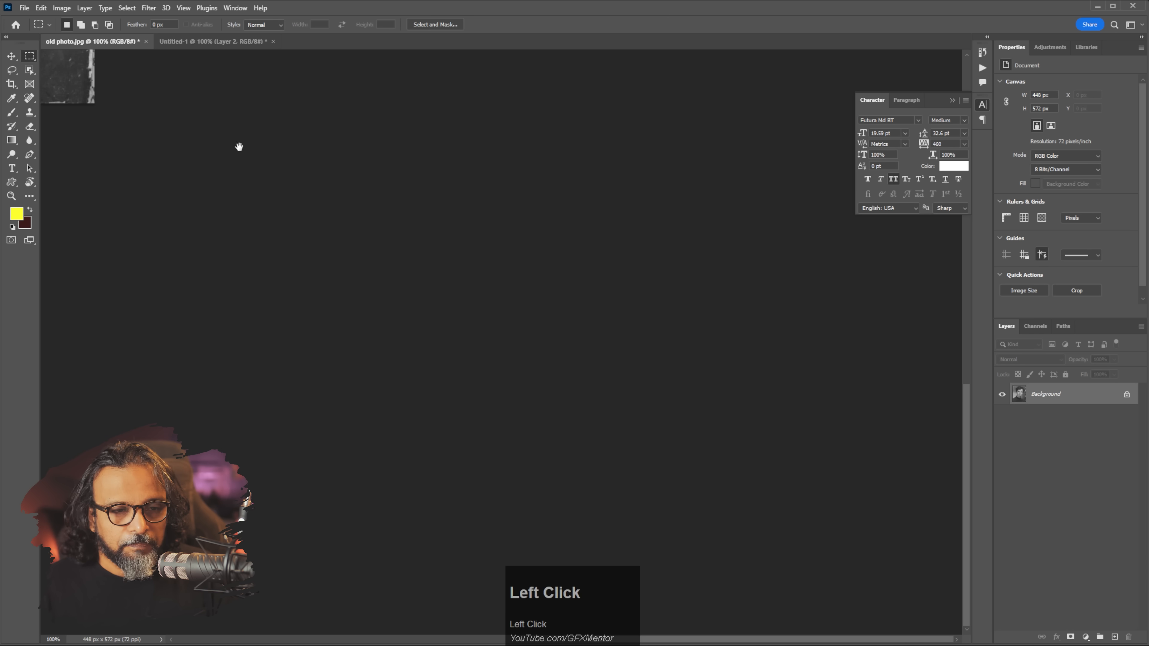
drag(230, 149, 659, 454)
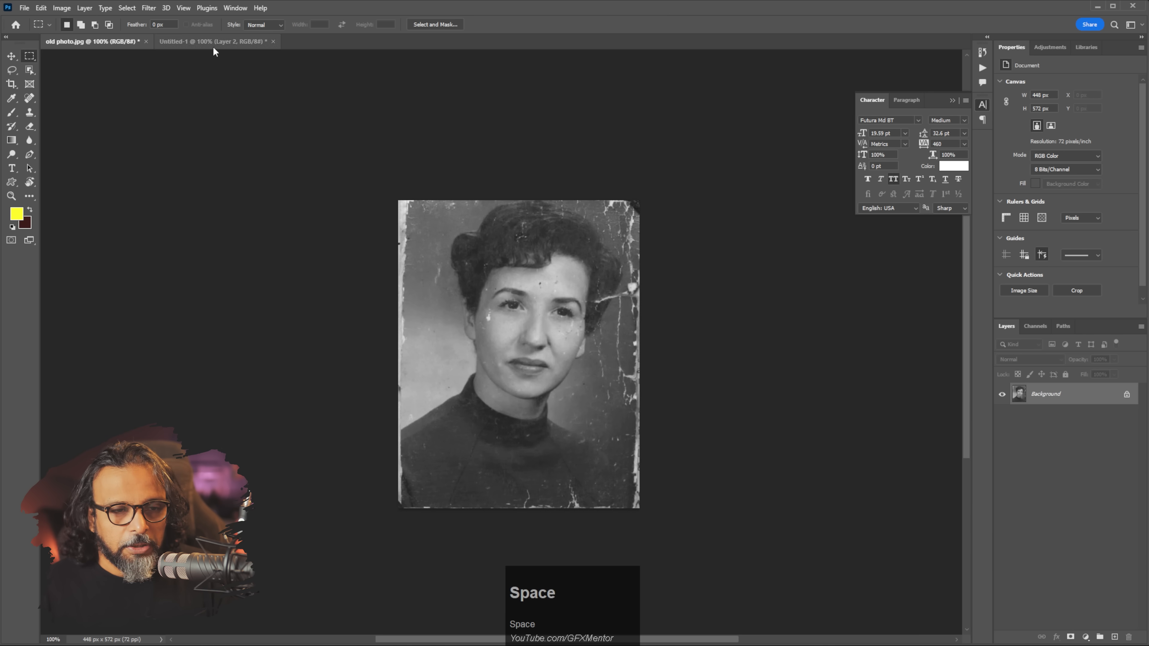
click(212, 44)
key(ctrl+End)
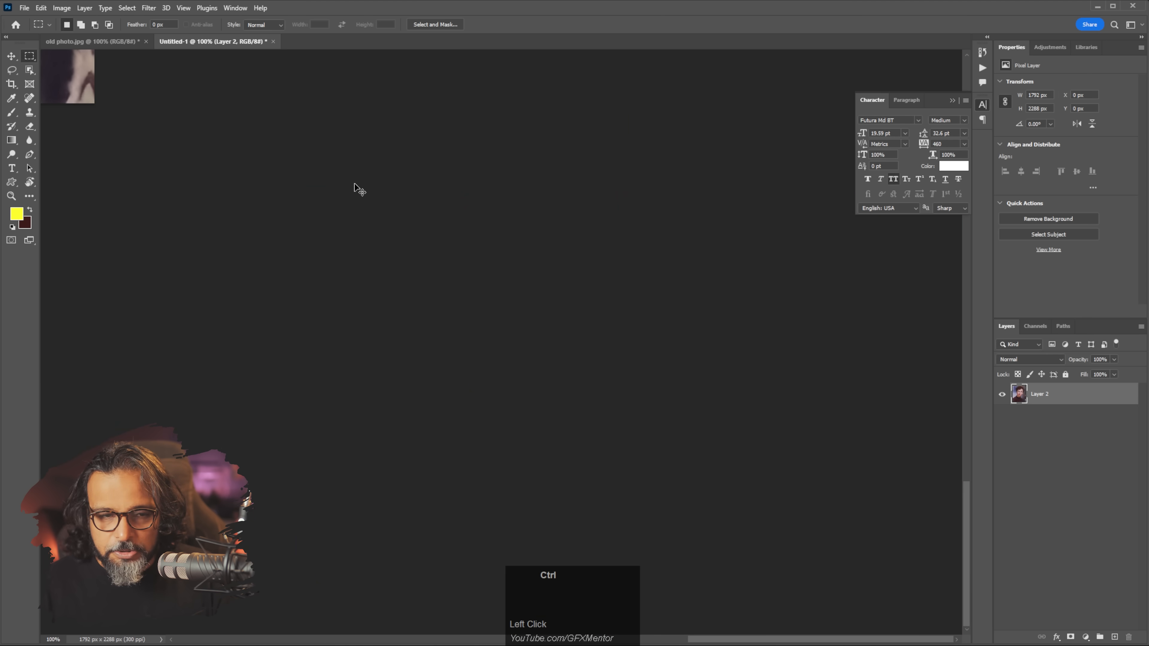
drag(354, 183, 495, 456)
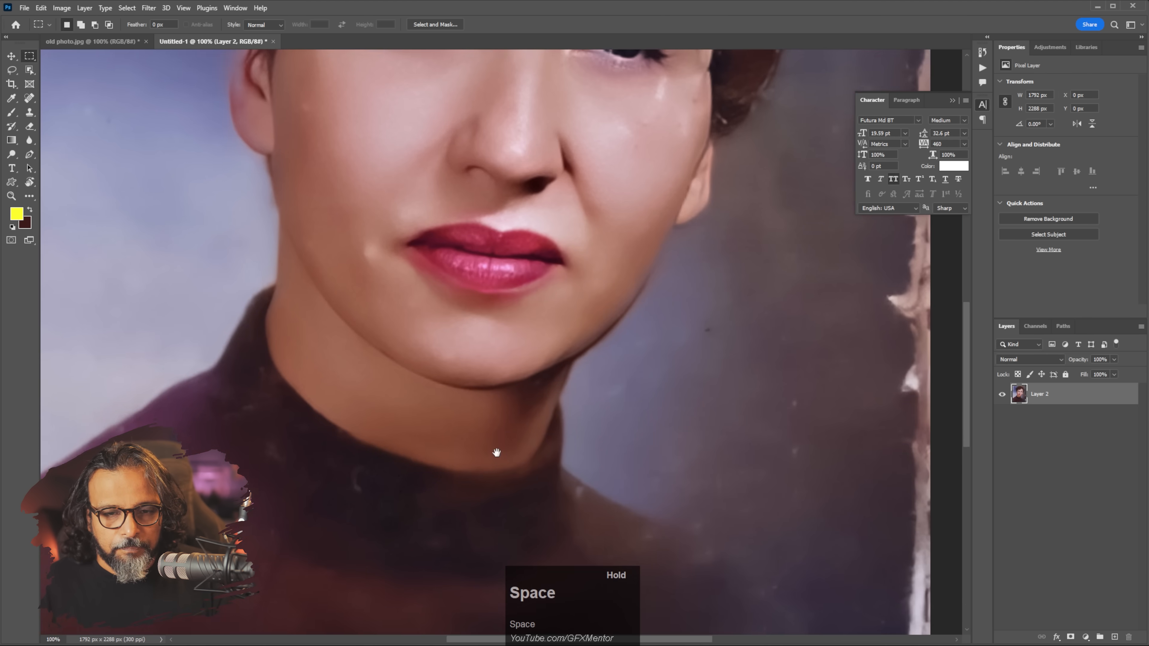
drag(540, 333, 537, 376)
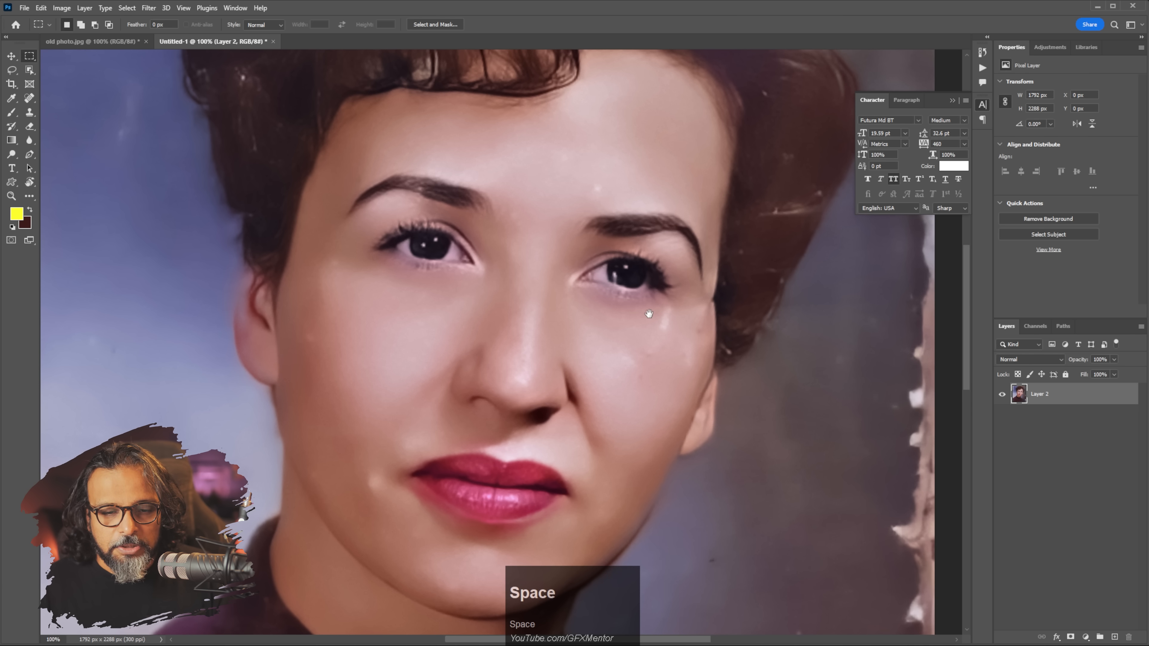
drag(668, 224, 556, 285)
Step: Remove the leftover blemishes on the woman's cheeks, forehead and face edge with the Content-Aware Spot Healing Brush
click(30, 98)
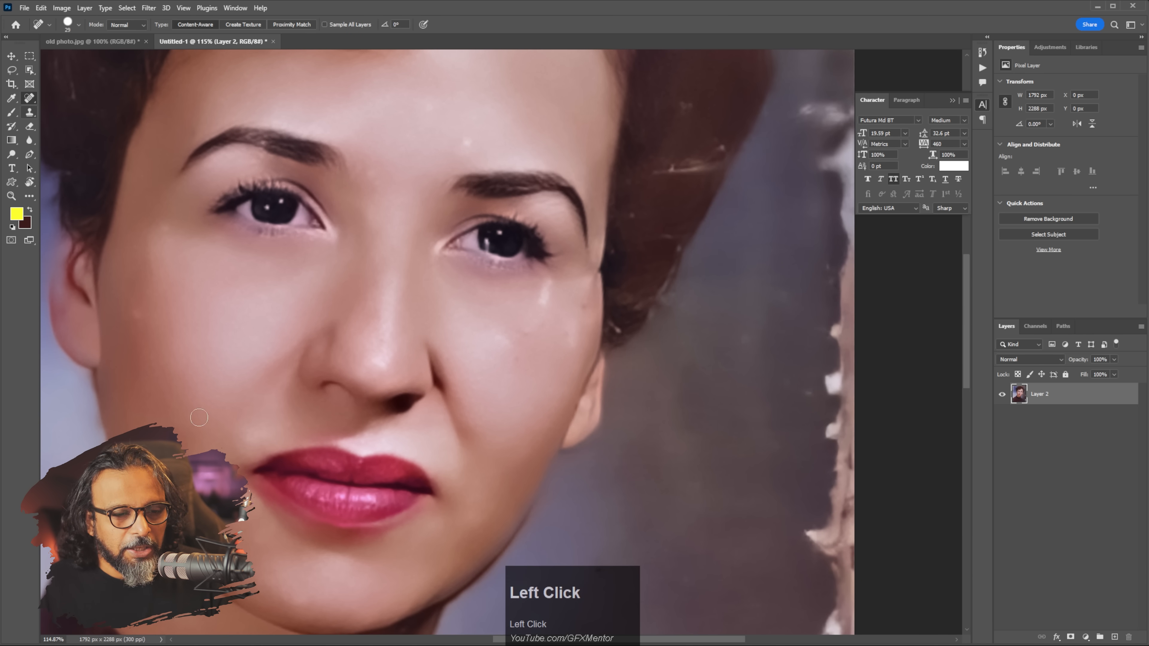
drag(541, 310, 548, 288)
mouse_move(565, 324)
mouse_down()
mouse_move(571, 344)
mouse_move(492, 336)
mouse_up()
click(523, 334)
drag(473, 141, 445, 150)
drag(135, 310, 135, 340)
mouse_move(159, 224)
mouse_down()
mouse_move(167, 262)
mouse_move(159, 228)
mouse_up()
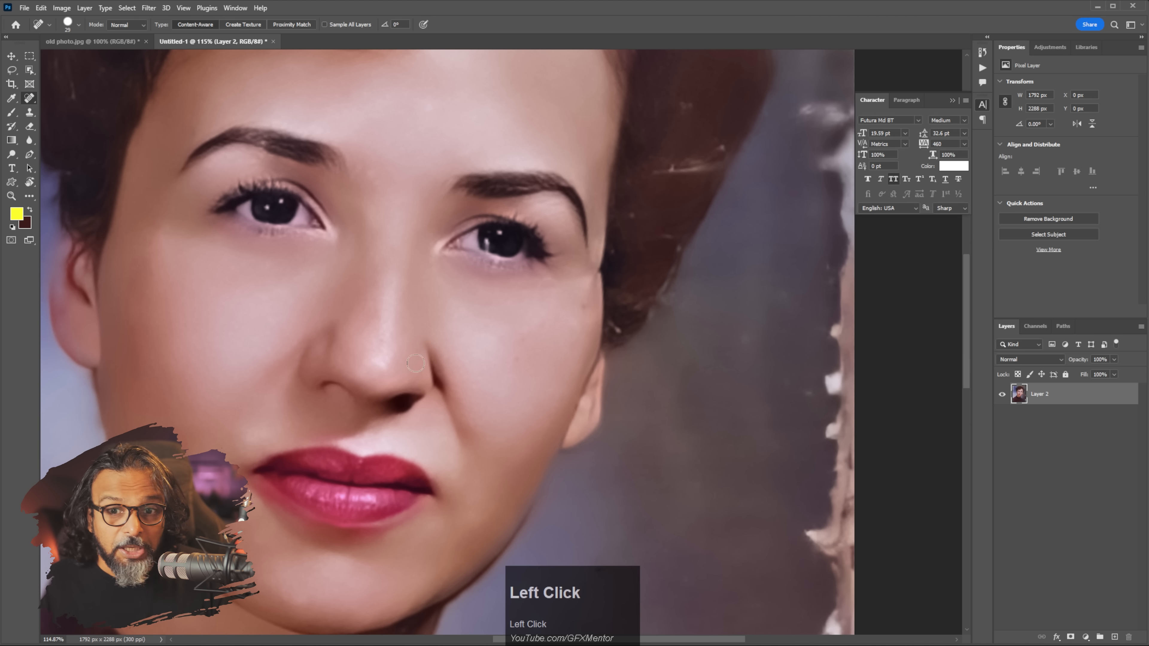
Step: Heal the light specks on the collar and front of the woman's dark sweater
scroll(415, 363, down, 10)
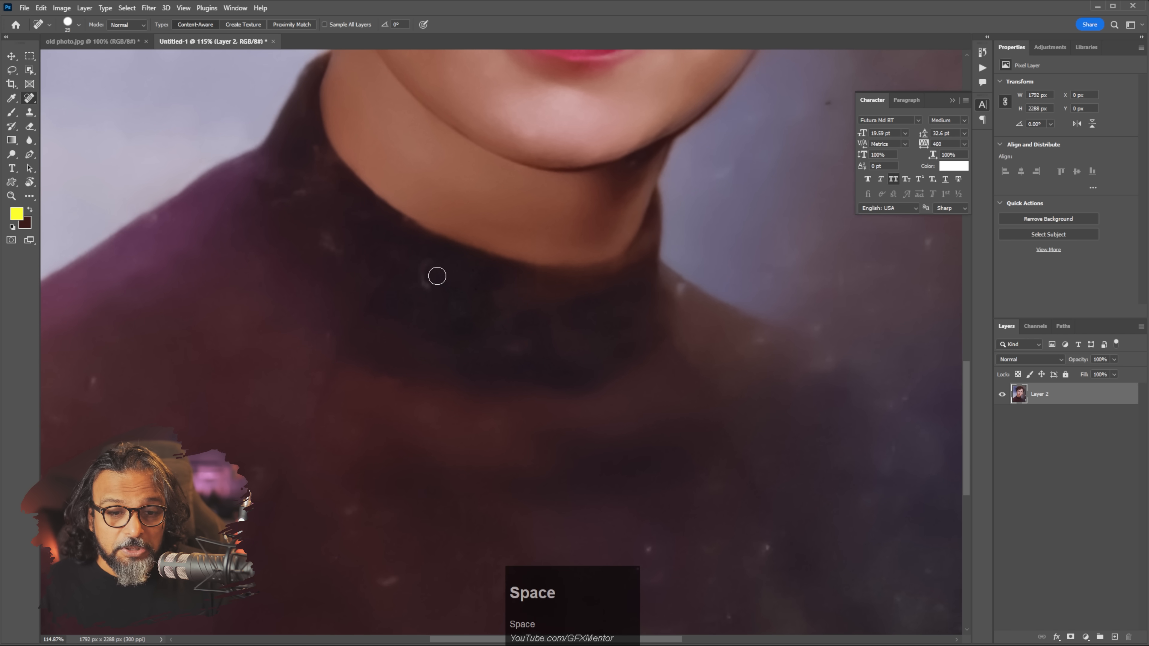
mouse_move(437, 274)
mouse_down()
mouse_move(433, 259)
mouse_move(426, 288)
mouse_up()
drag(503, 336, 527, 344)
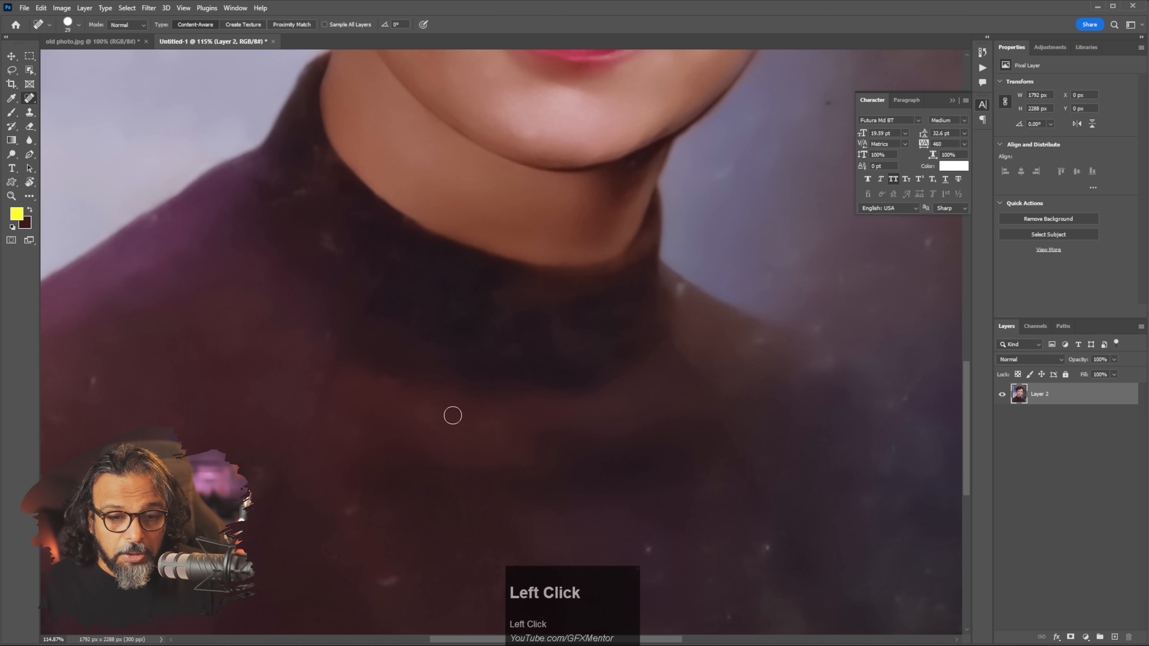
drag(360, 500, 342, 520)
drag(418, 585, 365, 584)
drag(357, 538, 340, 555)
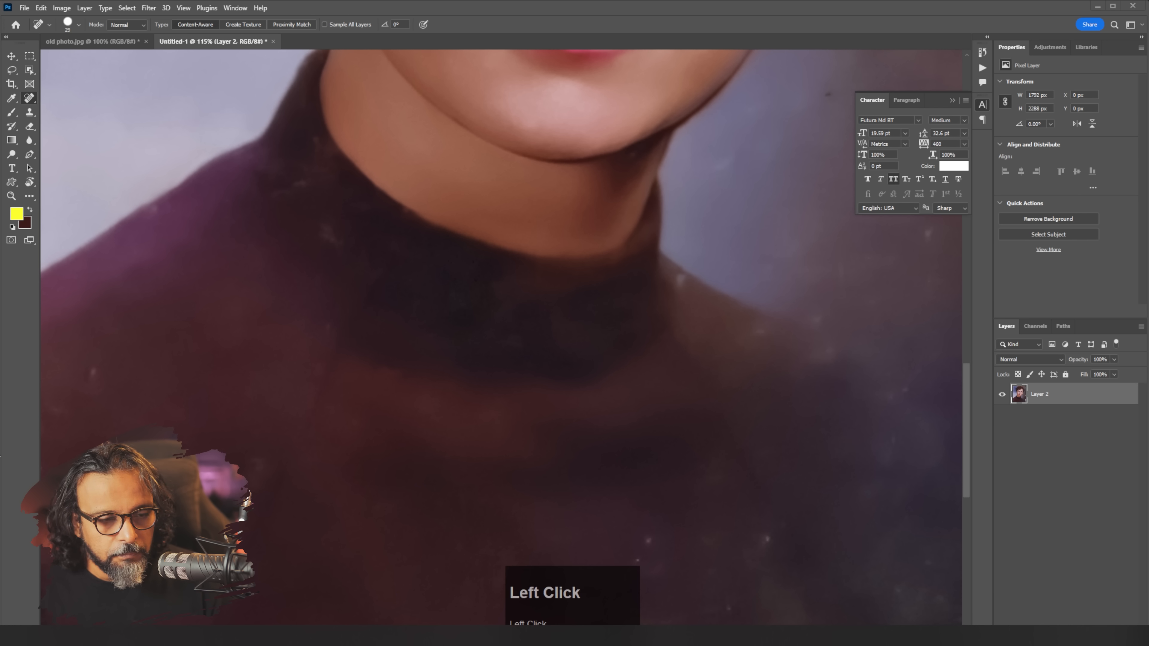
click(389, 635)
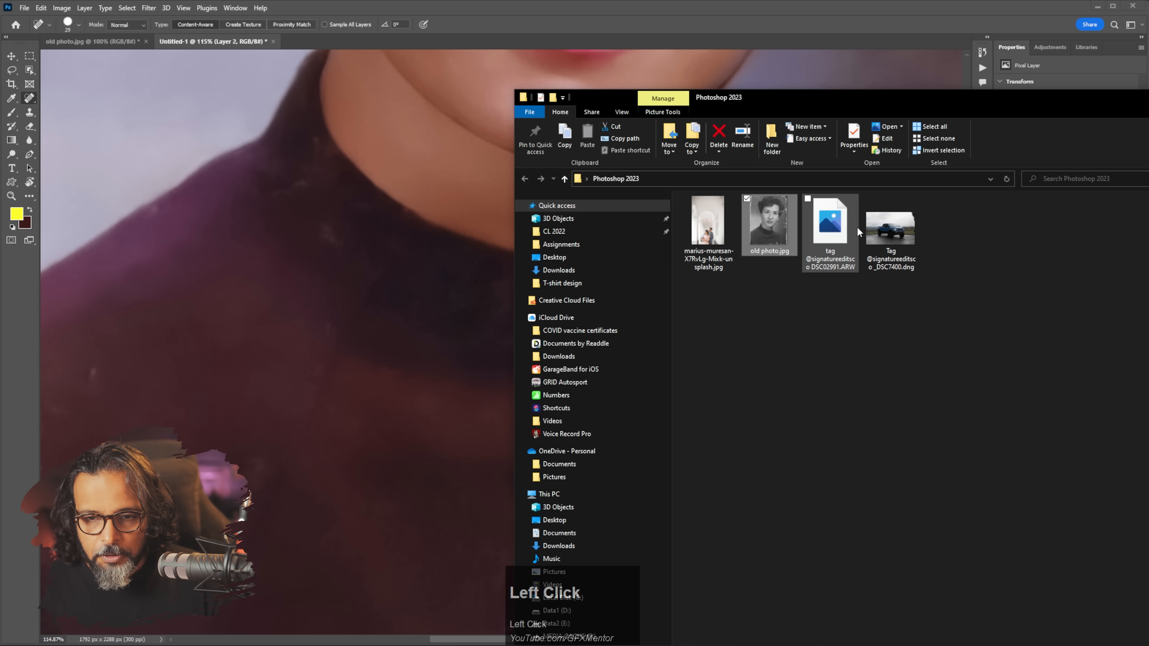
drag(890, 231, 520, 39)
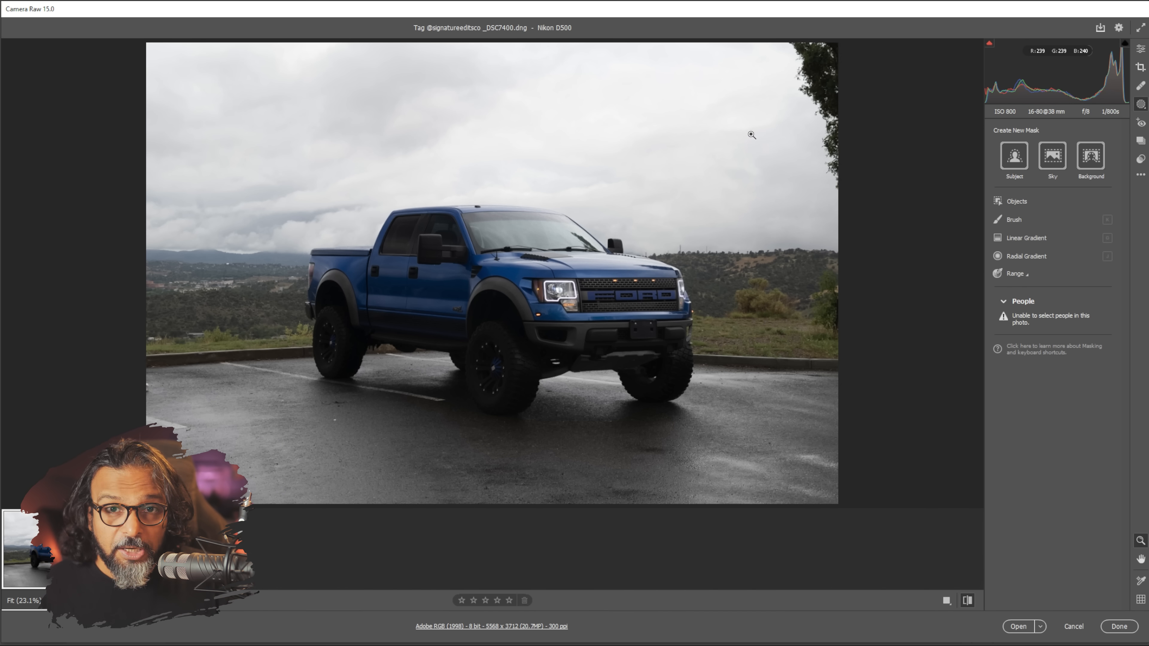
Step: Try a global Exposure adjustment on the truck photo and undo it
click(1138, 50)
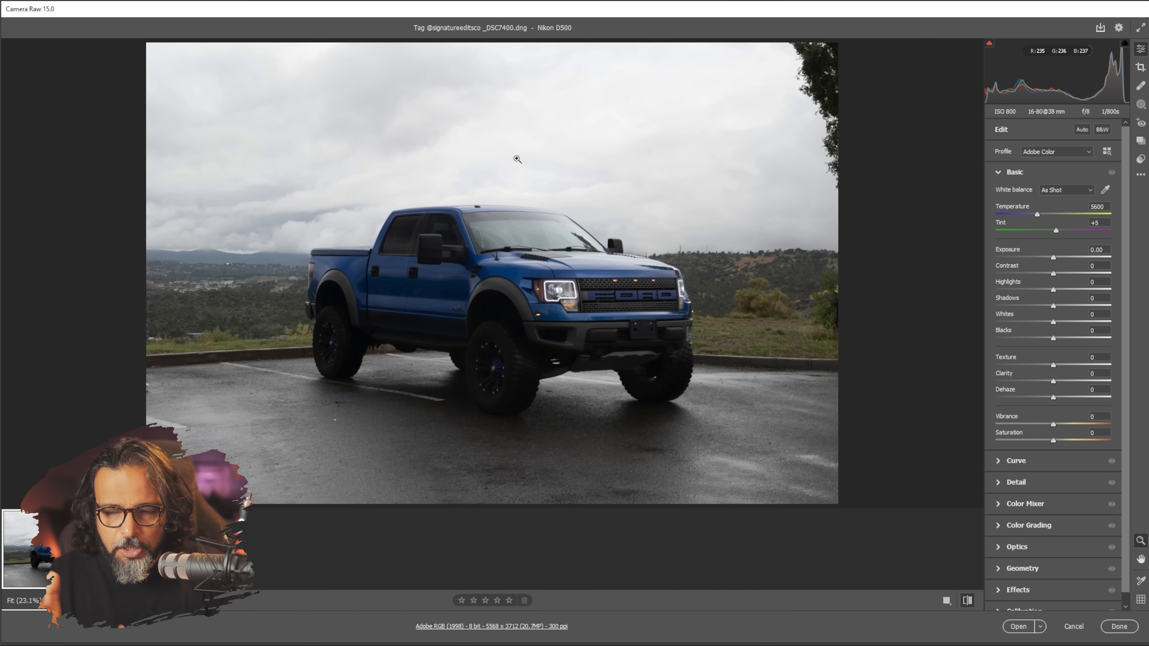
mouse_move(1028, 260)
mouse_down()
mouse_move(1009, 260)
mouse_move(1052, 256)
mouse_up()
key(ctrl+z)
key(ctrl+z)
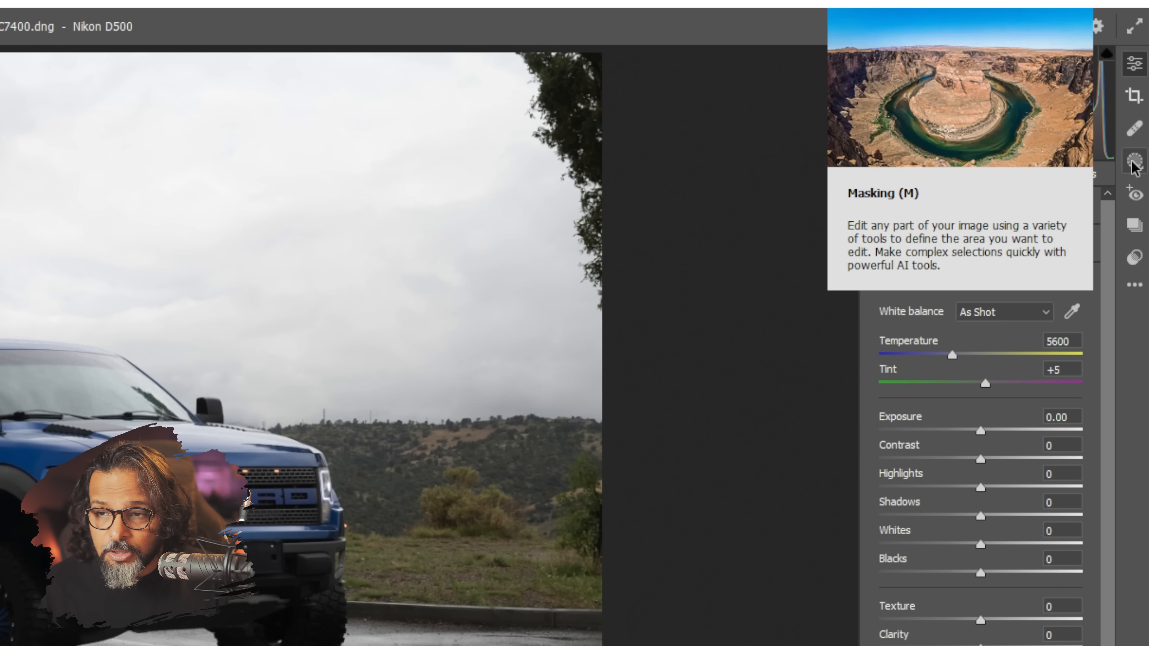
Step: Mask the sky and set its Exposure to -0.95, Contrast +17, Highlights -31, Shadows -23, Whites +17 and Blacks -11
click(1134, 164)
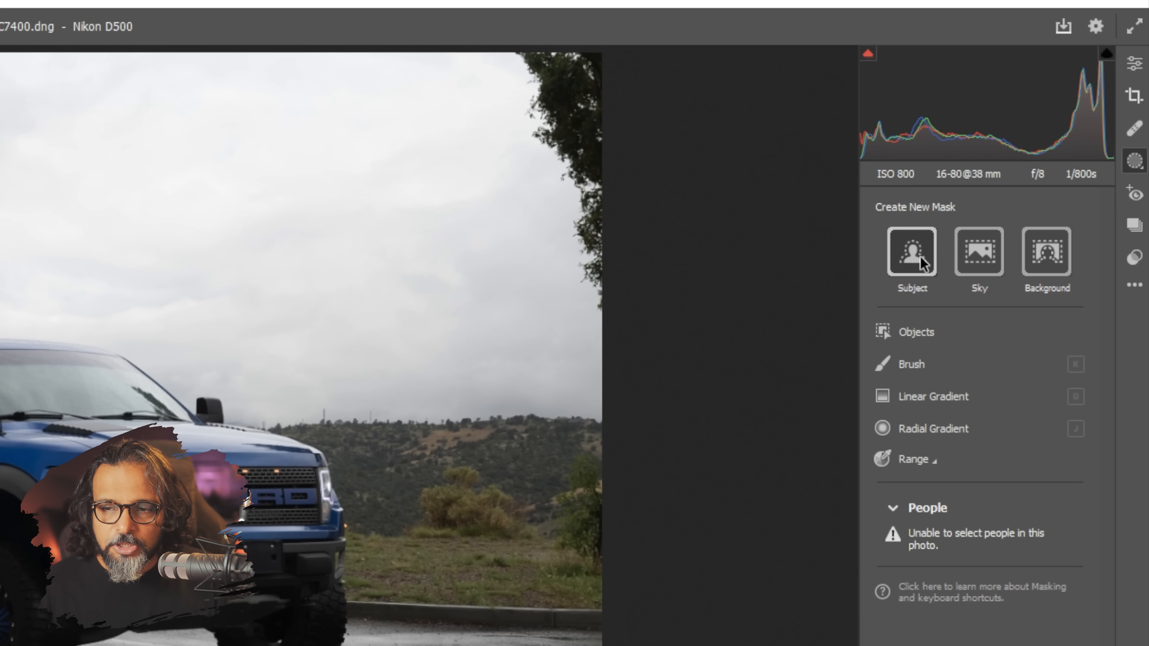
click(979, 253)
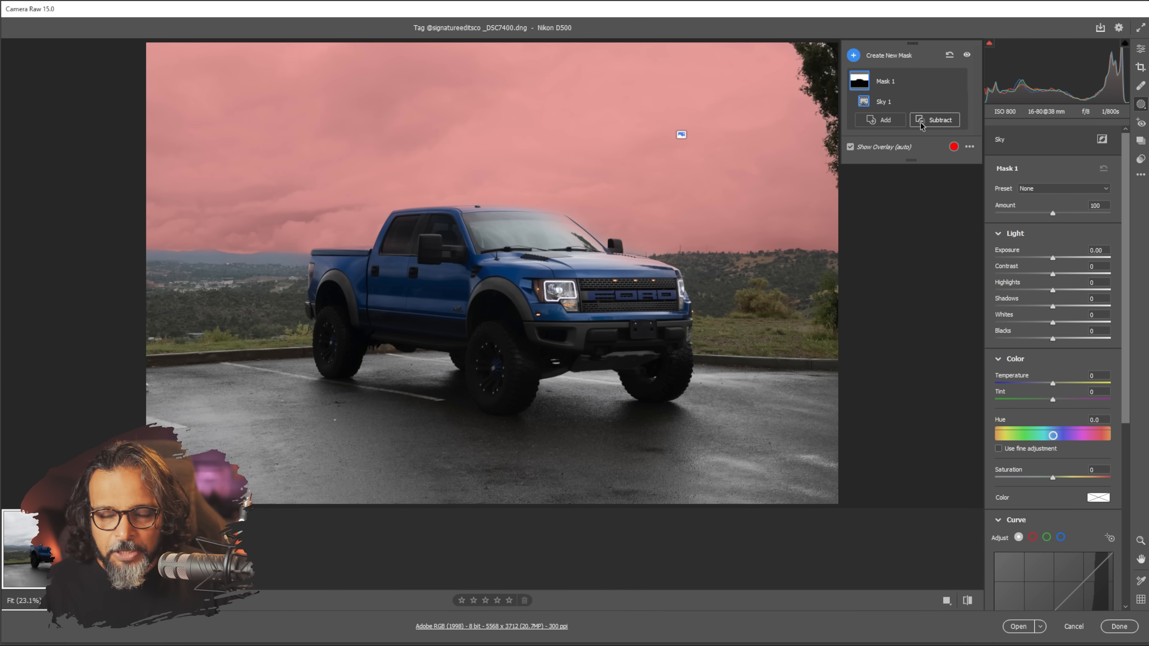
drag(1053, 259, 1039, 258)
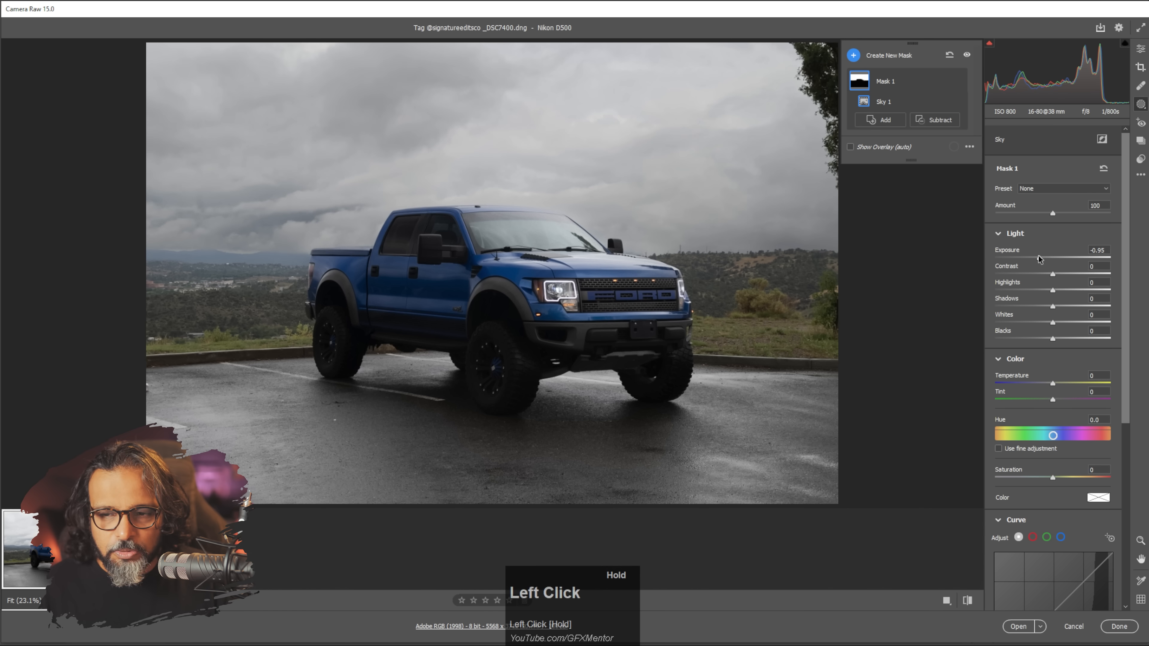
drag(1054, 276, 1045, 340)
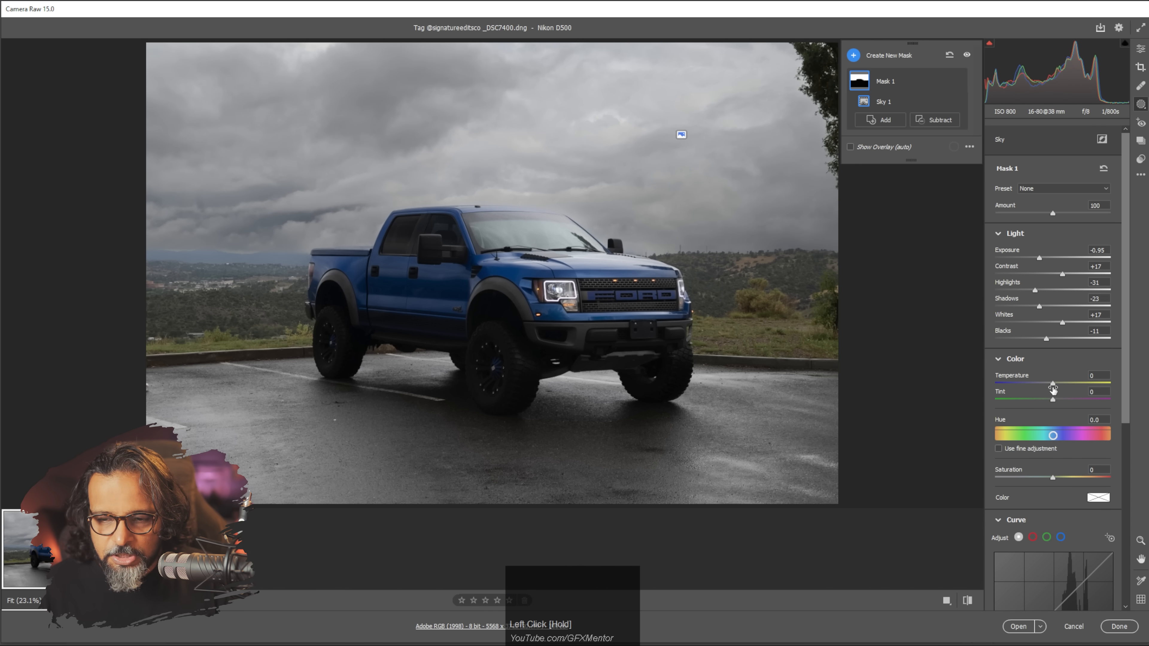
Step: Cool the sky mask to Temperature -29, add an S-shaped curve with a shadow point at 74/51, and set Saturation to -31
drag(1053, 384, 1036, 384)
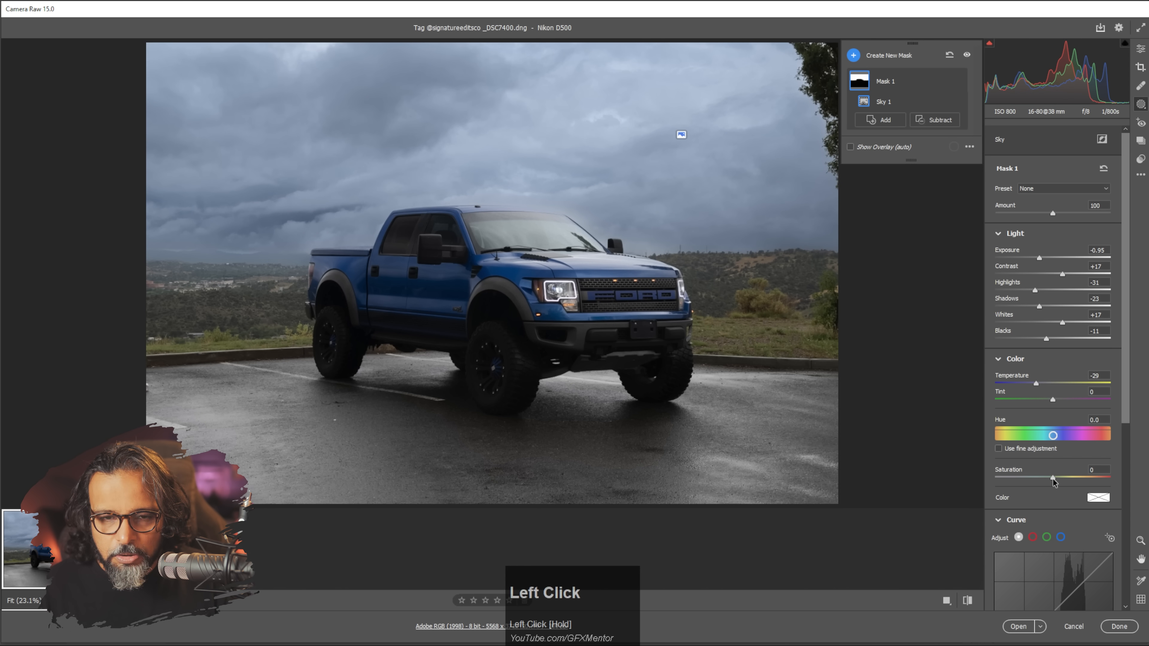
drag(1124, 359, 1069, 425)
drag(1026, 470, 1029, 479)
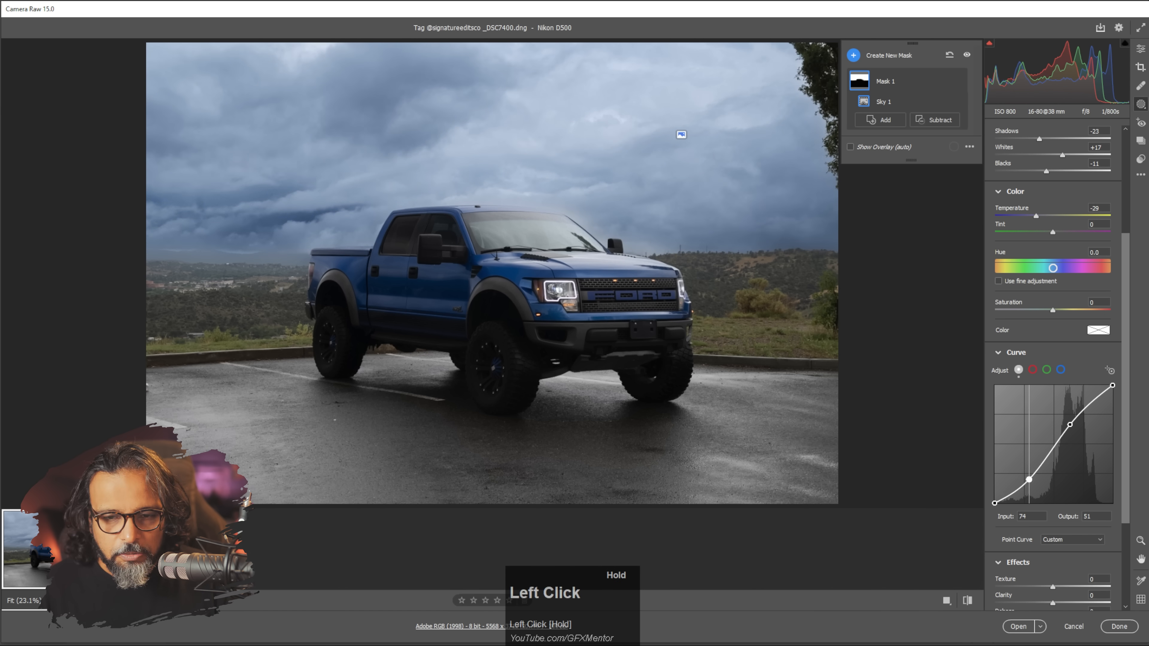
drag(967, 600, 968, 600)
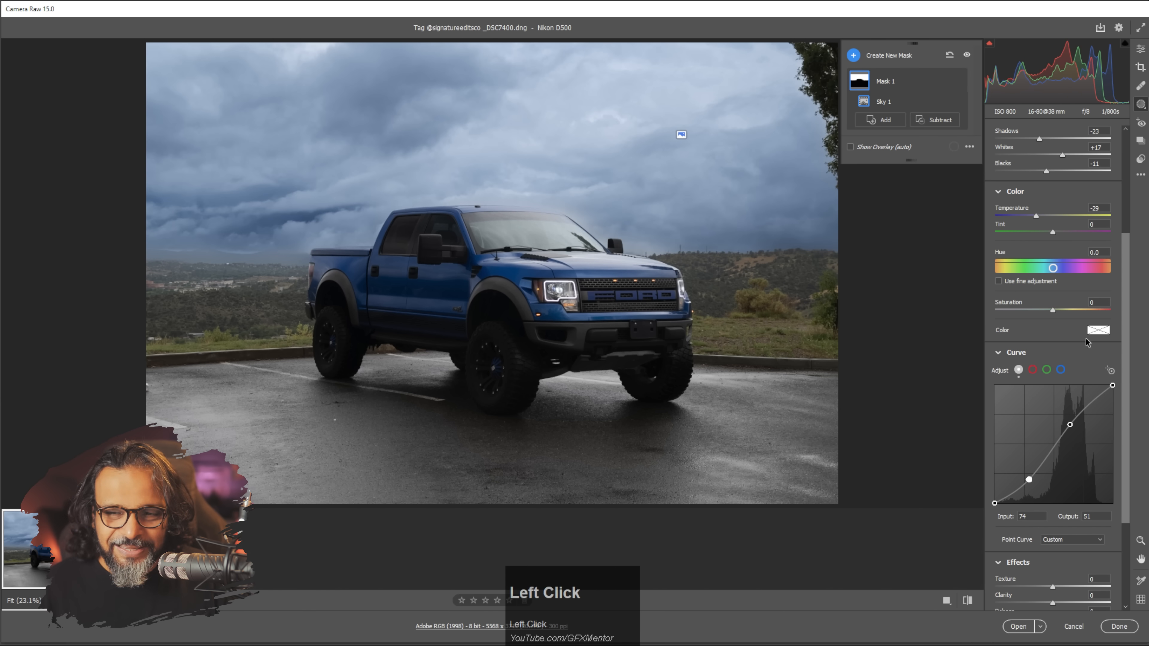
drag(1052, 312, 1035, 311)
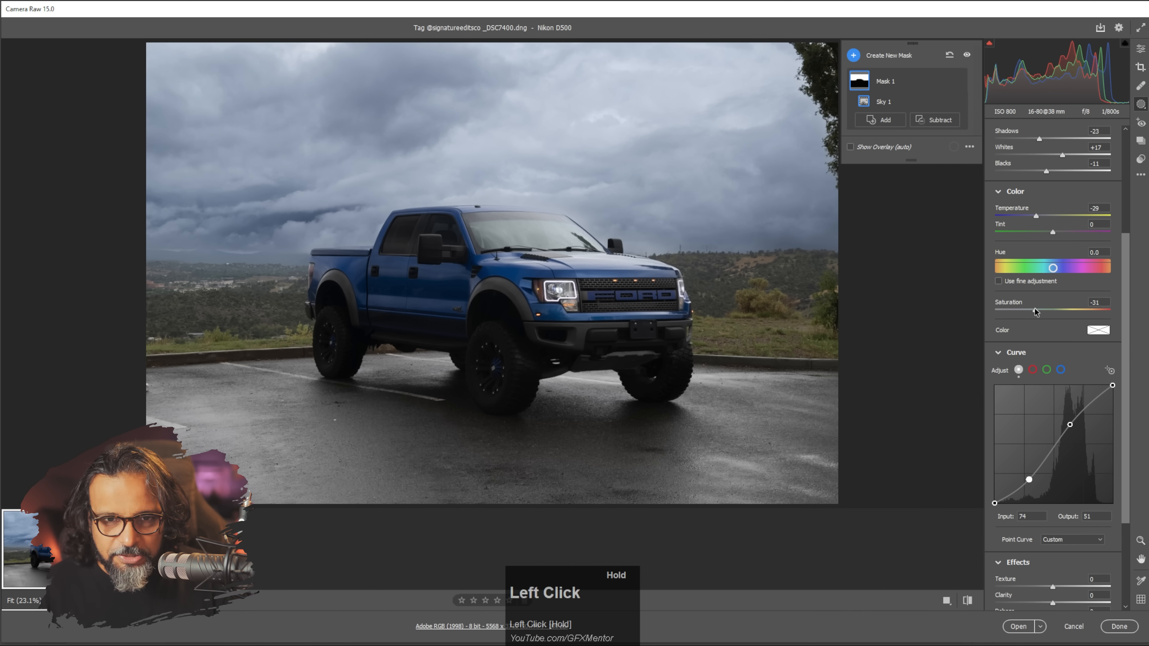
Step: Create a second mask that automatically selects the truck as the subject
click(1126, 142)
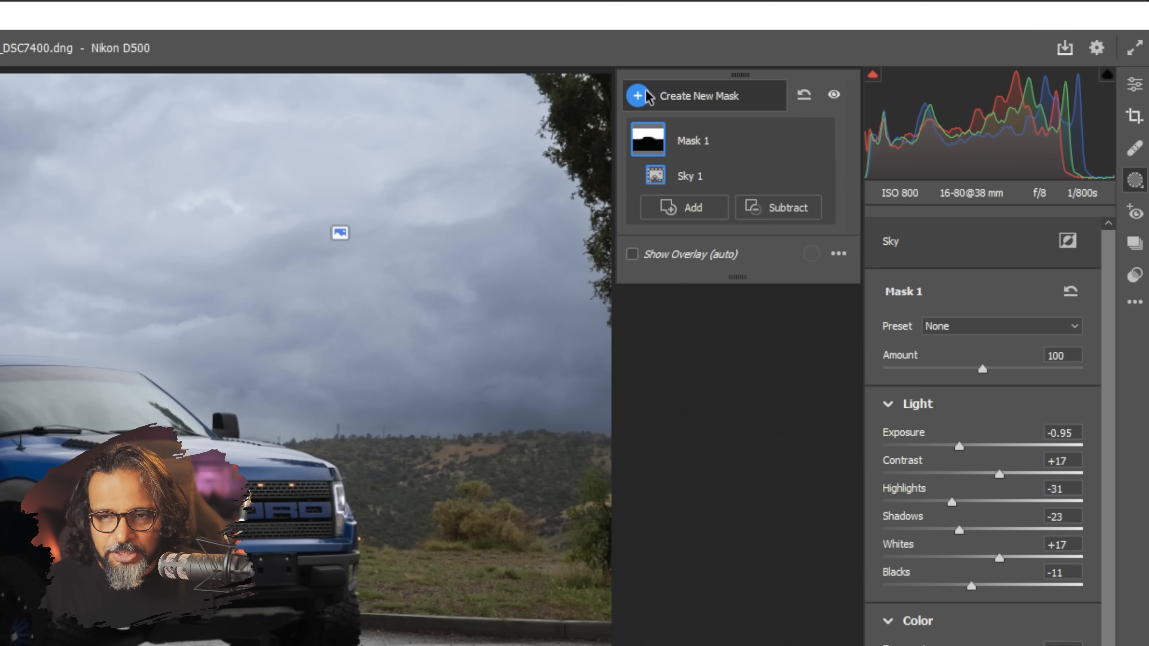
click(646, 96)
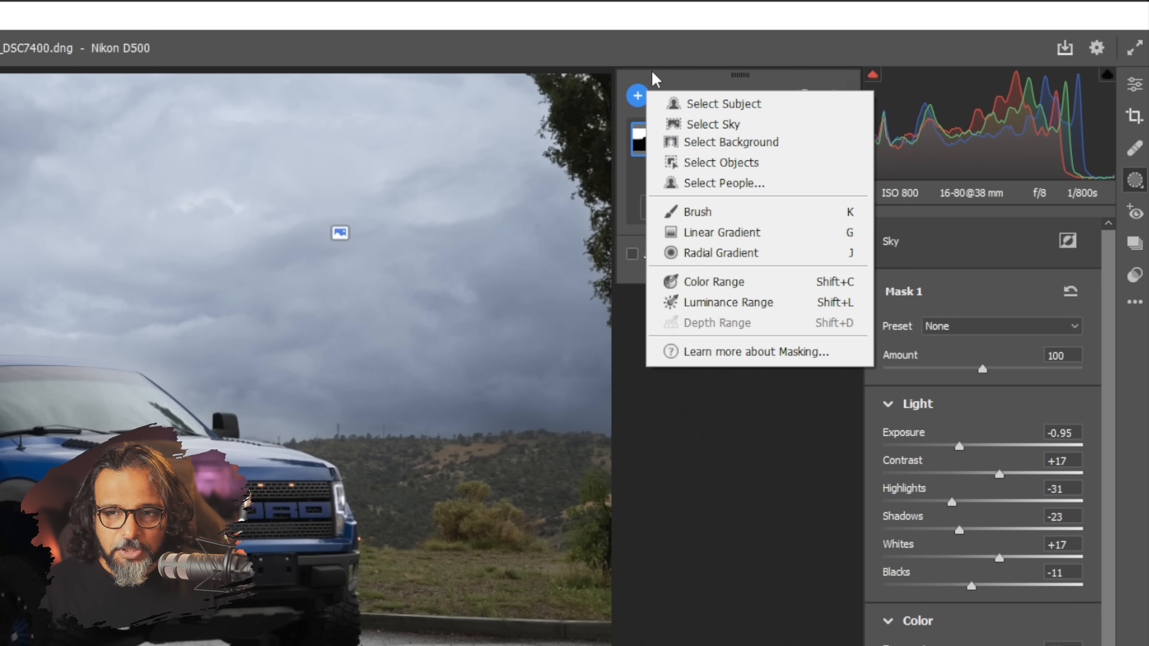
click(657, 77)
click(638, 94)
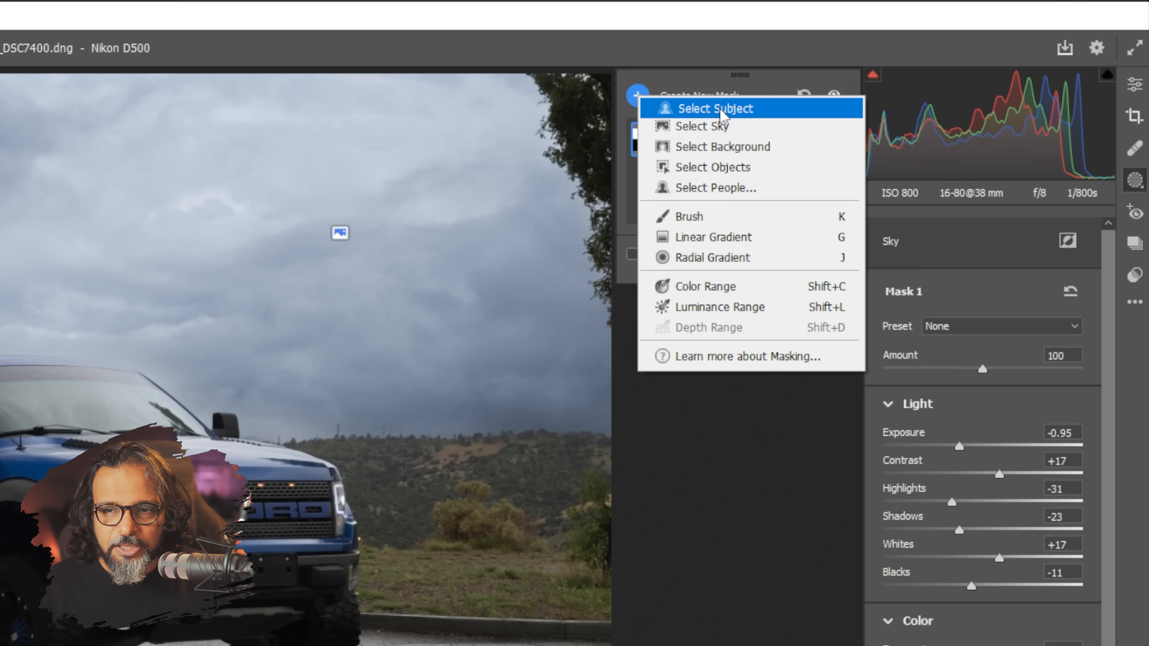
click(721, 113)
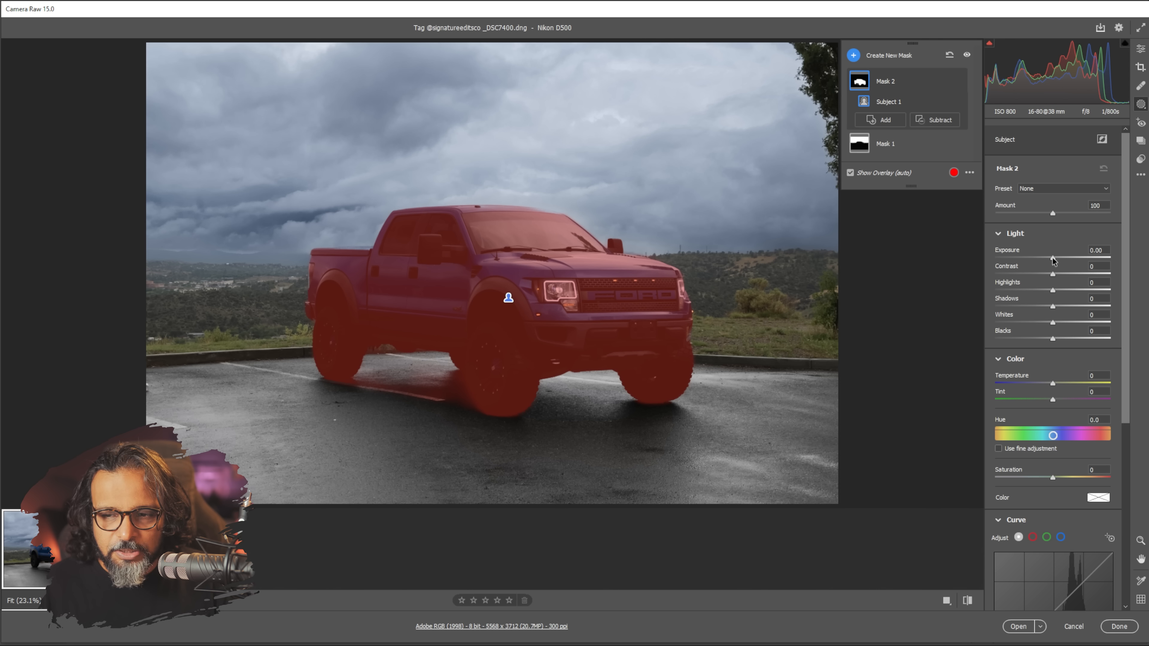
Step: Set the truck mask's Exposure to -0.70, Contrast +21, Highlights -7, Shadows +26, Whites +49 and Blacks -1
drag(982, 446, 971, 448)
drag(1046, 259, 1042, 260)
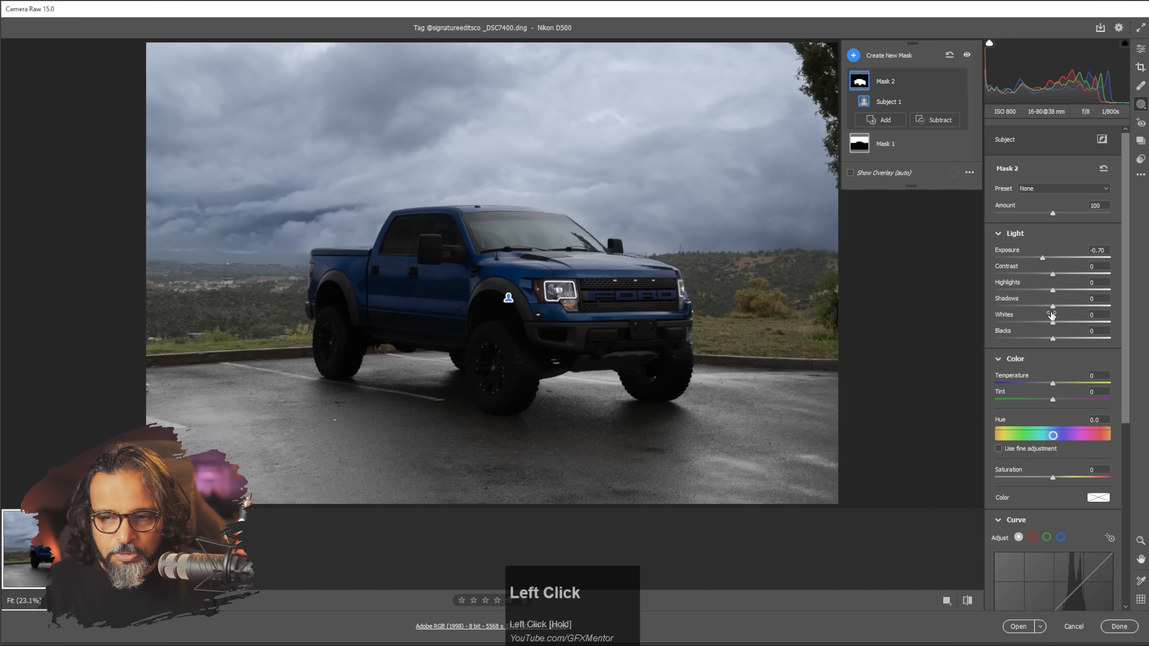
mouse_move(1052, 323)
mouse_down()
mouse_move(1079, 322)
mouse_move(1052, 340)
mouse_up()
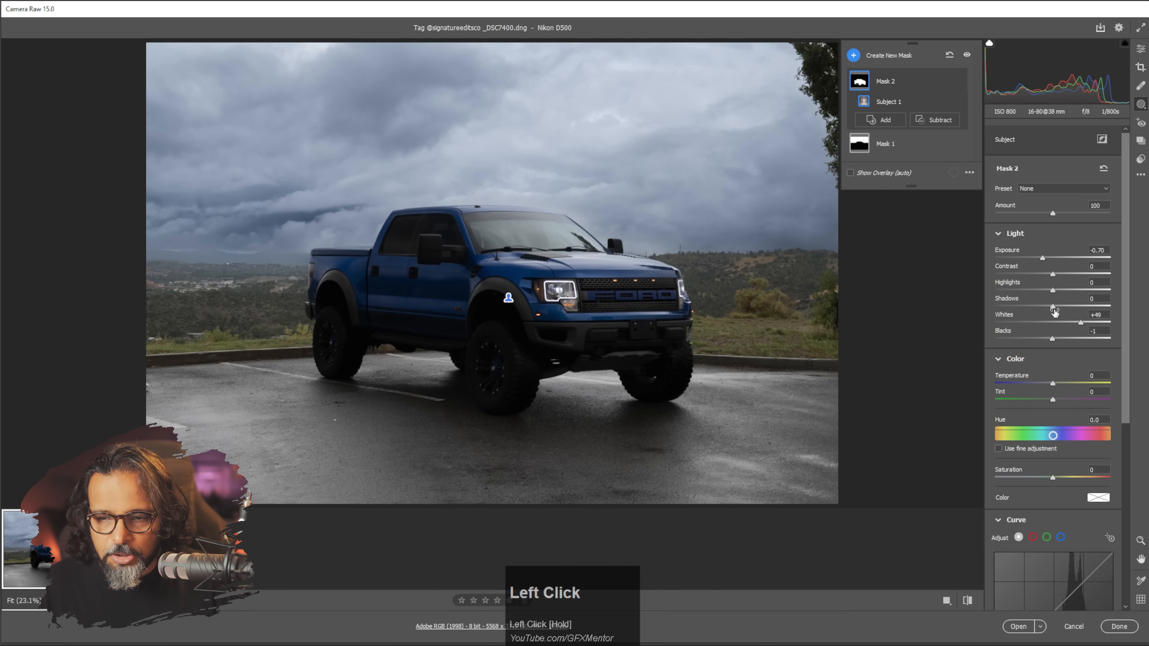
drag(1052, 307, 1064, 277)
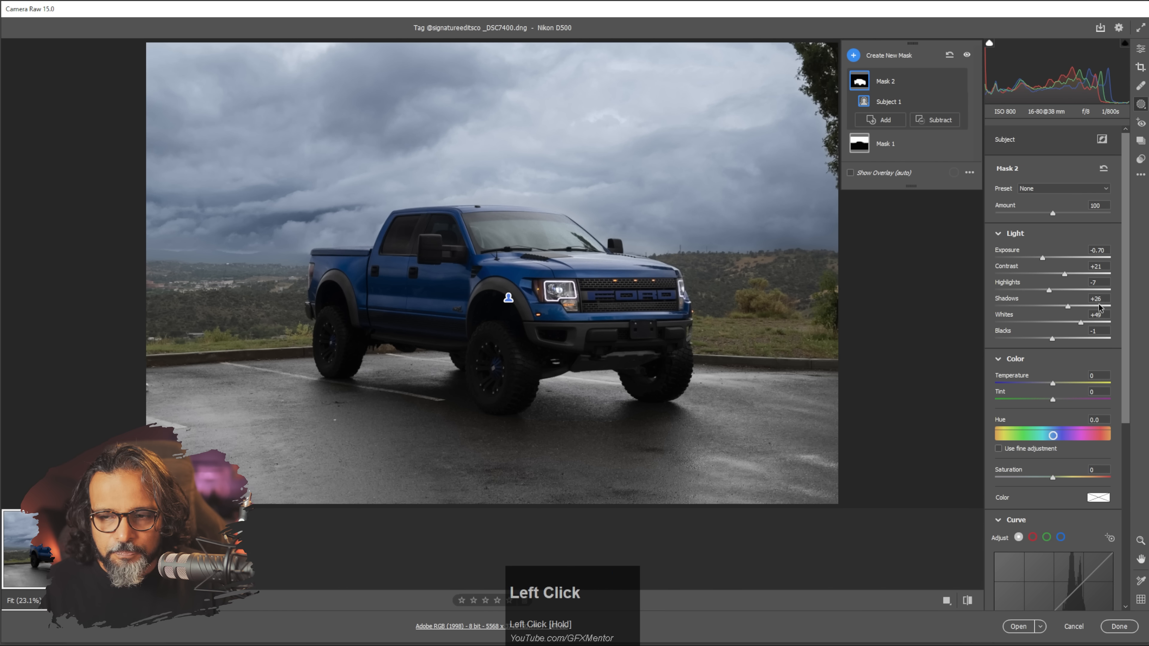
Step: Compare the photo before and after, and add a gentle S-curve to the truck mask with a shadow point at 61/47
drag(1125, 233, 1107, 335)
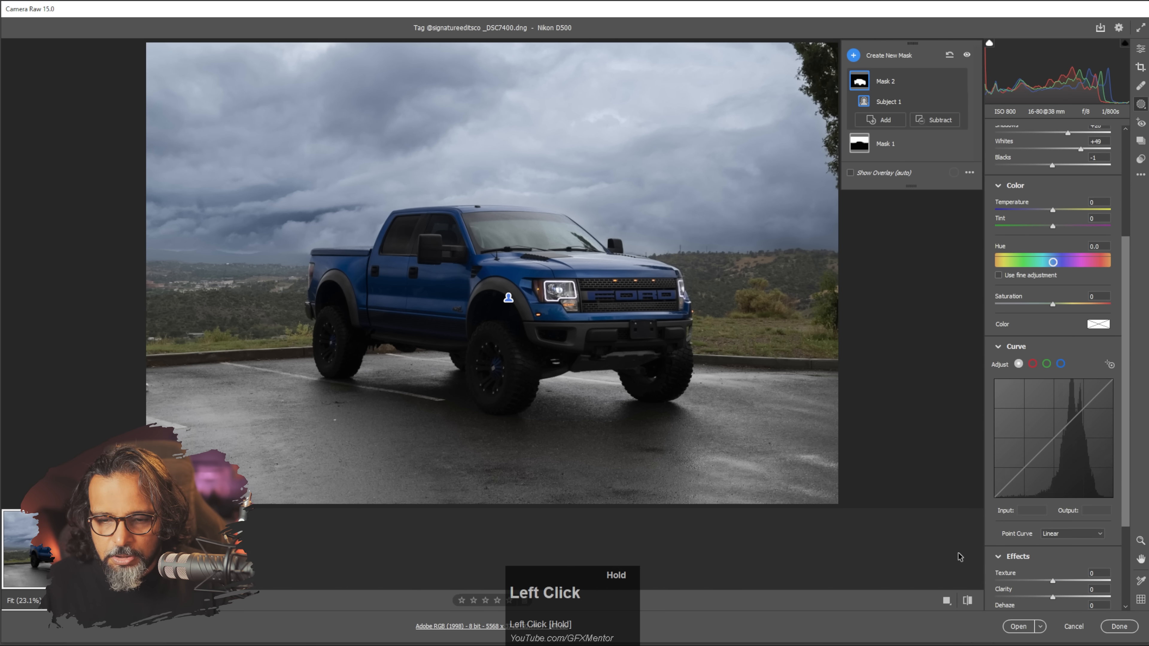
click(968, 601)
click(968, 601)
click(968, 602)
click(968, 601)
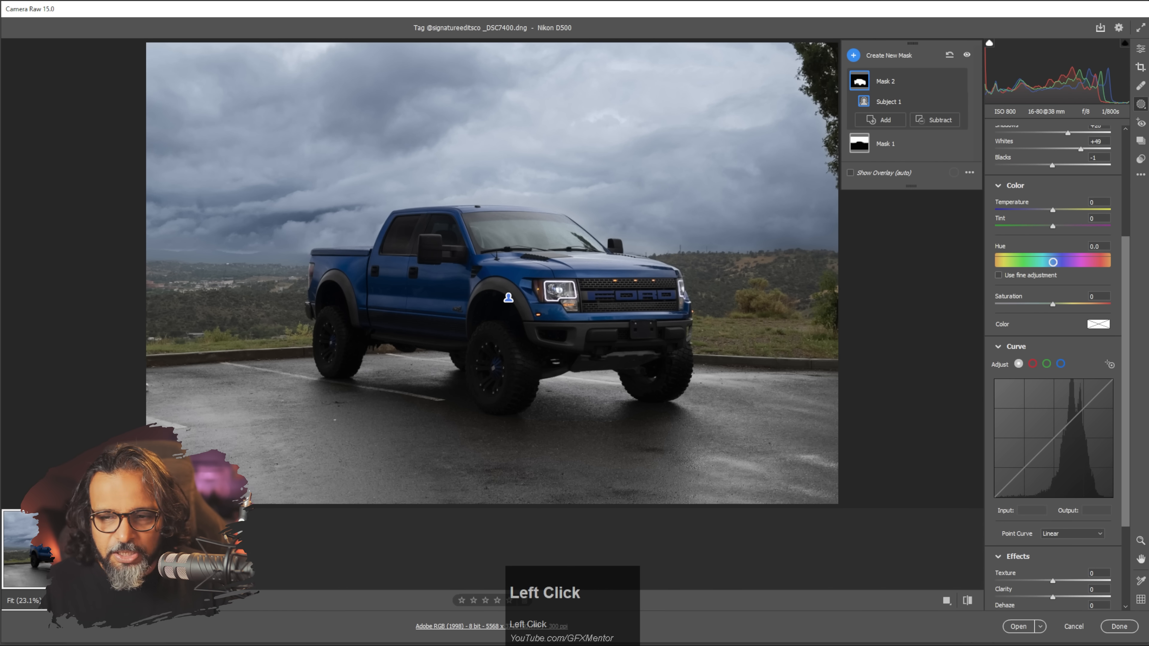
drag(1077, 410, 1074, 415)
drag(1019, 472, 1022, 476)
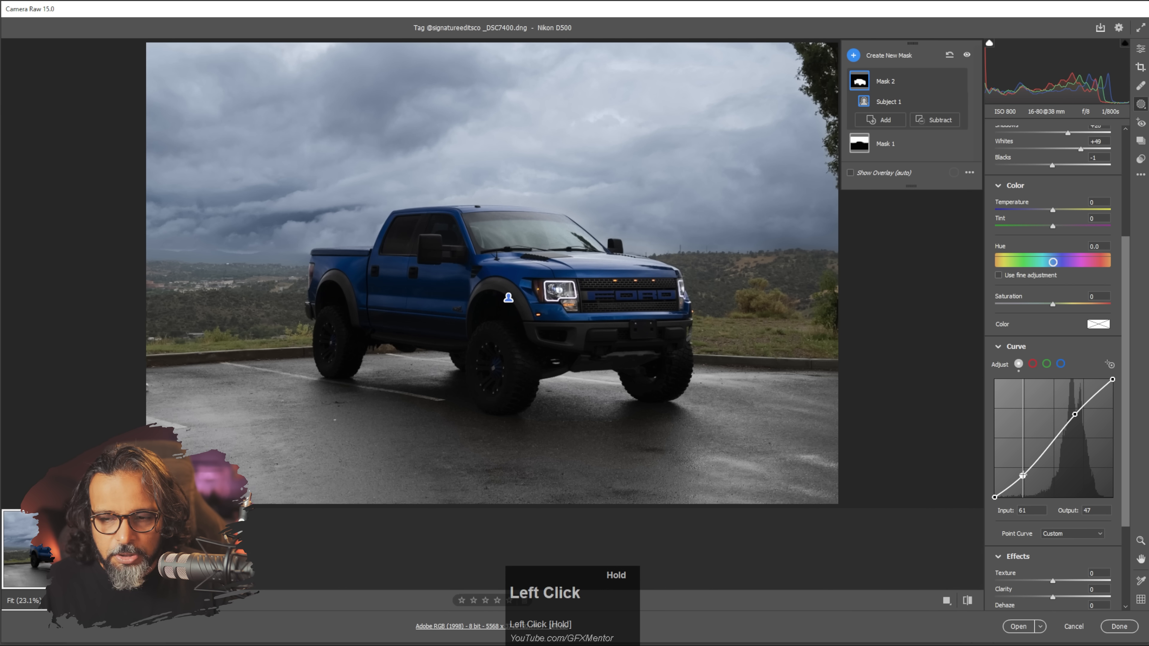
Step: Set the truck mask's Saturation to +27 and its Temperature to -15
drag(1054, 307, 1057, 308)
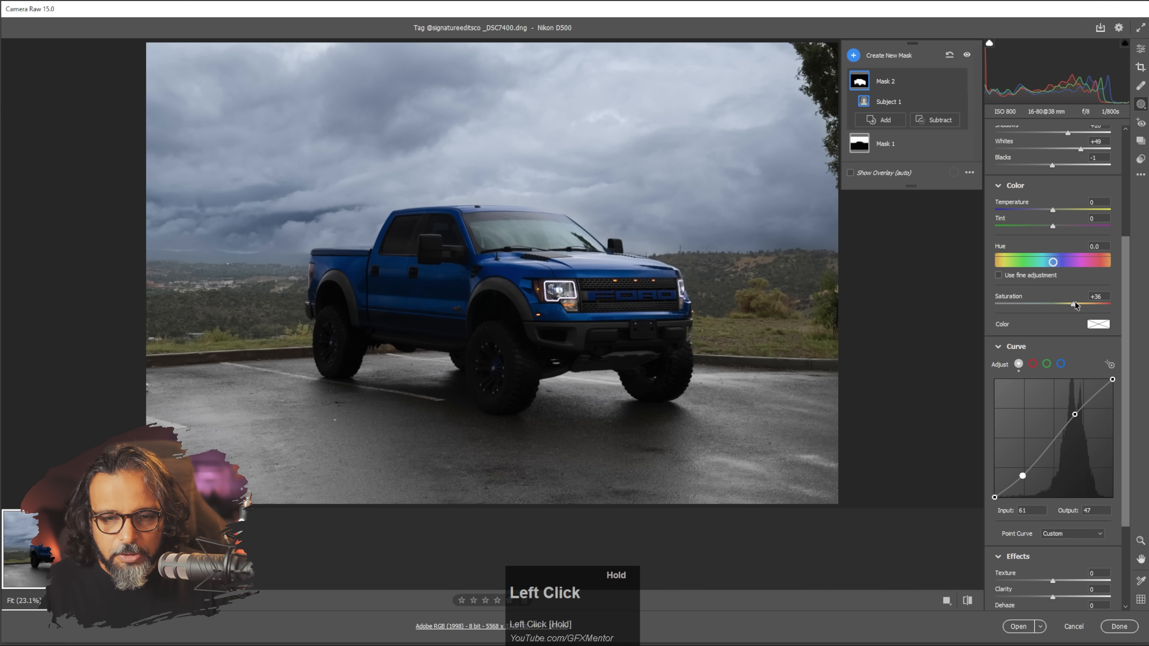
drag(1074, 306, 1077, 304)
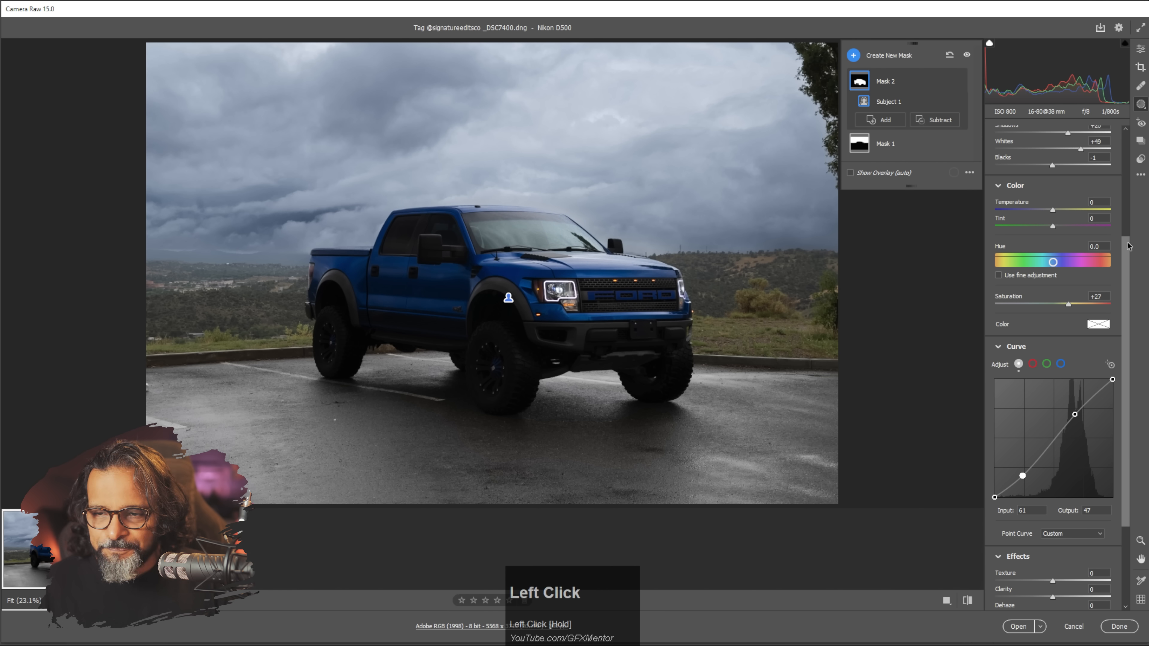
drag(1052, 211, 1050, 212)
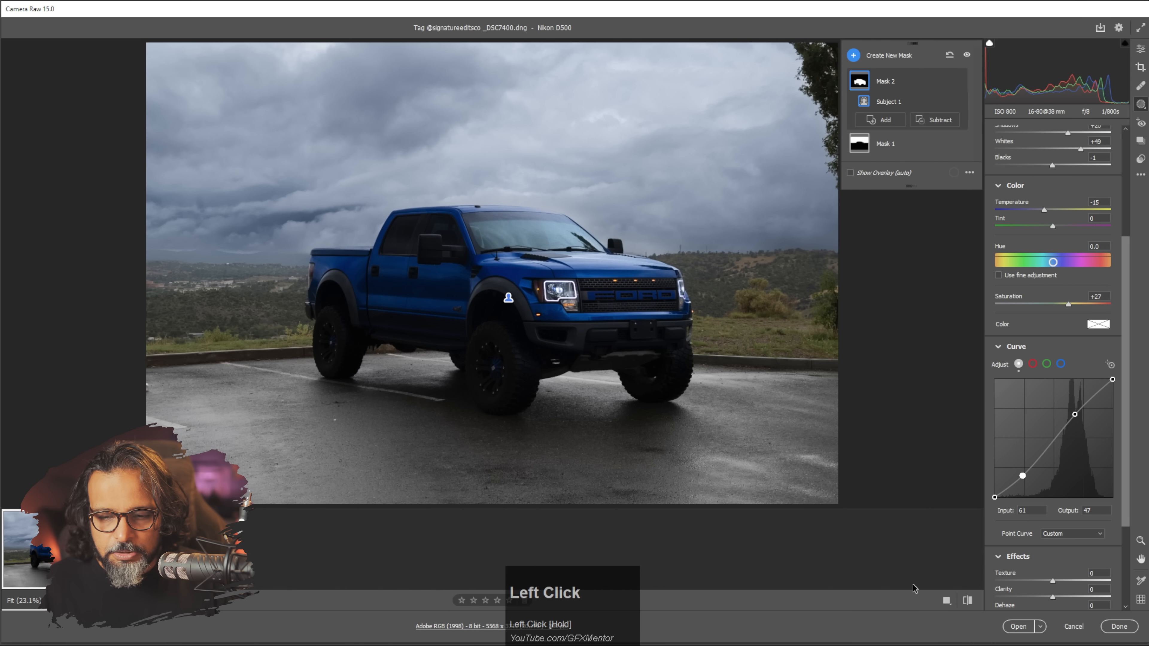
Step: Compare the truck photo before and after the sky and truck mask edits
click(967, 601)
click(966, 601)
click(967, 601)
click(967, 601)
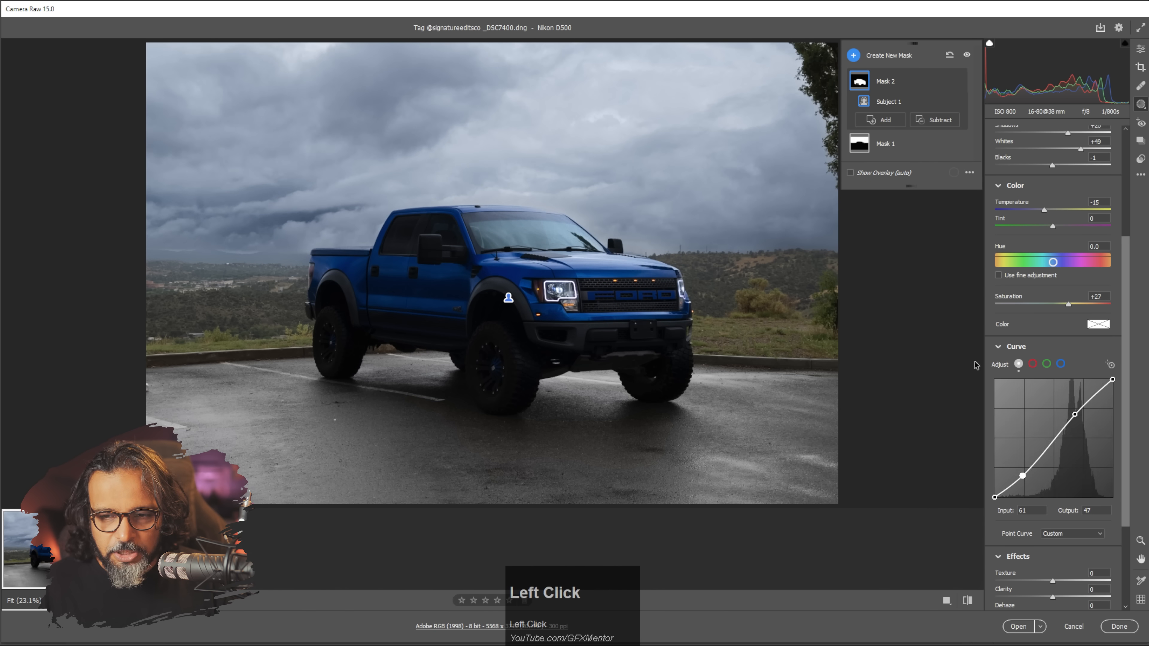
Step: Create a third mask that automatically selects the background, and subtract the sky from it
mouse_move(959, 108)
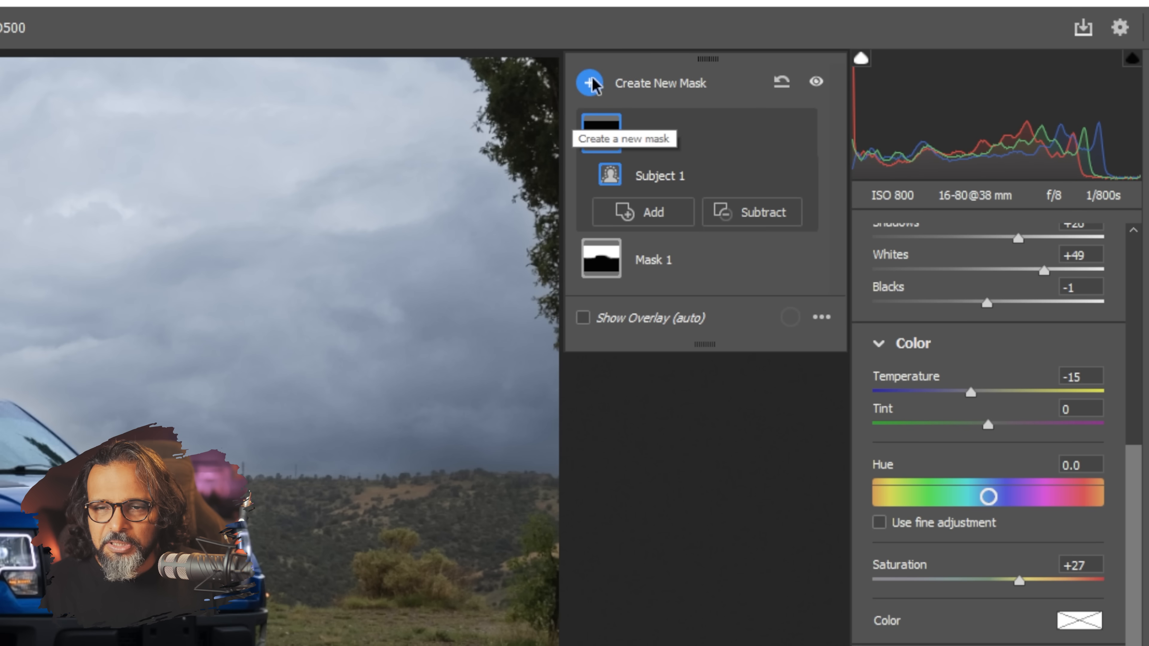
click(853, 55)
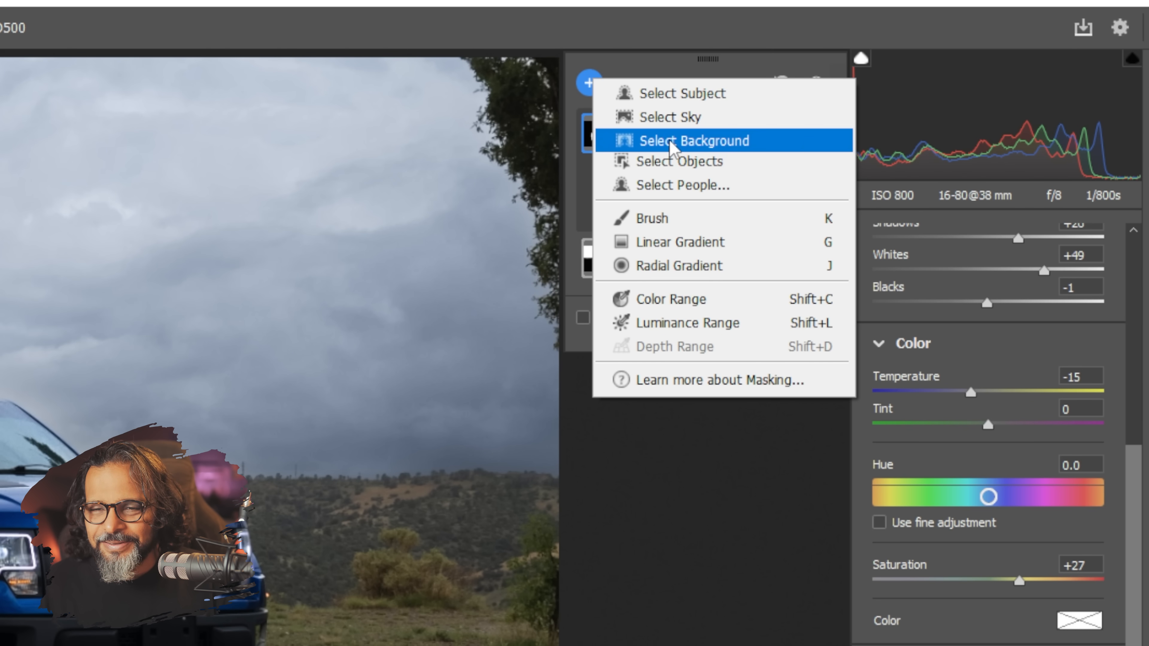
click(686, 141)
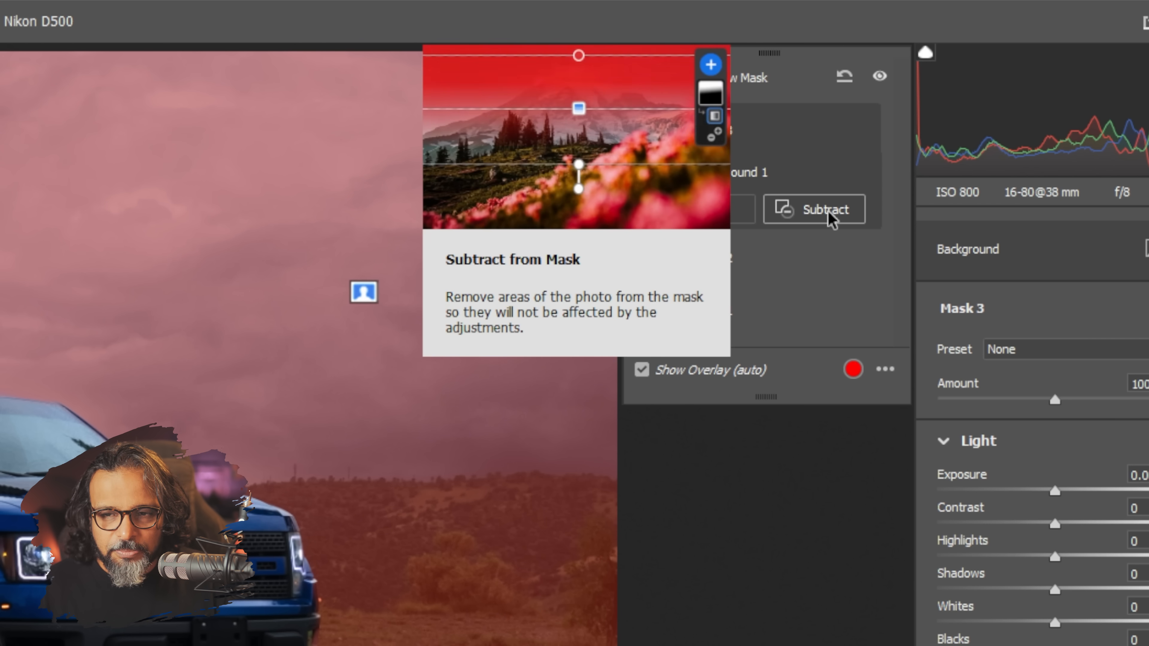
click(830, 217)
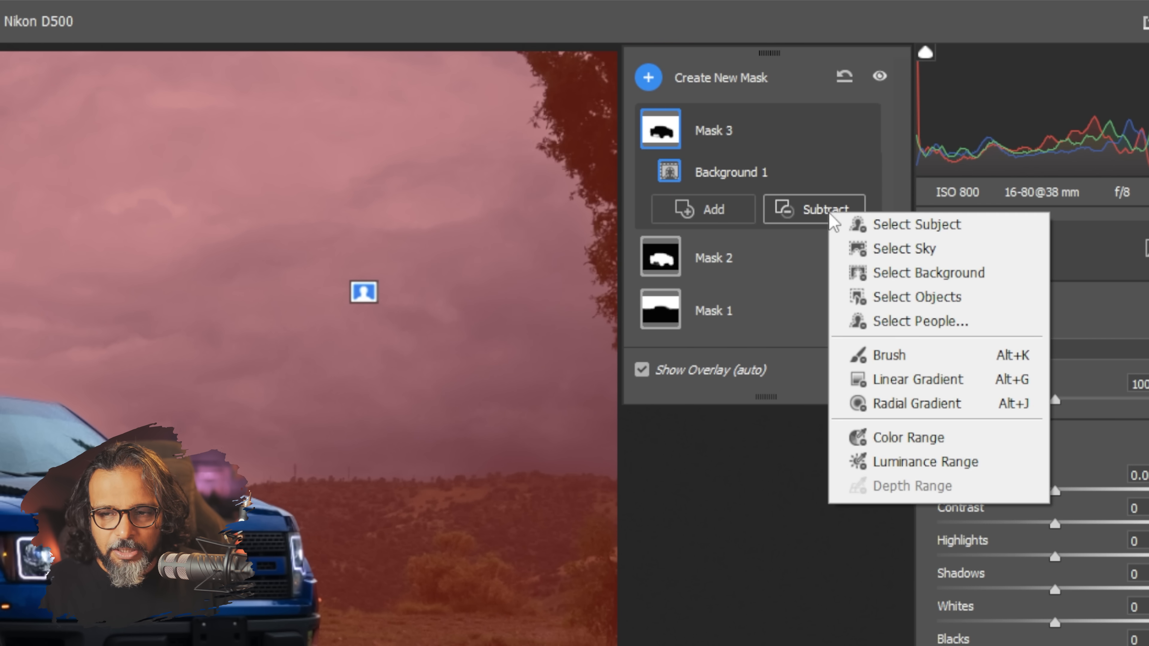
click(886, 254)
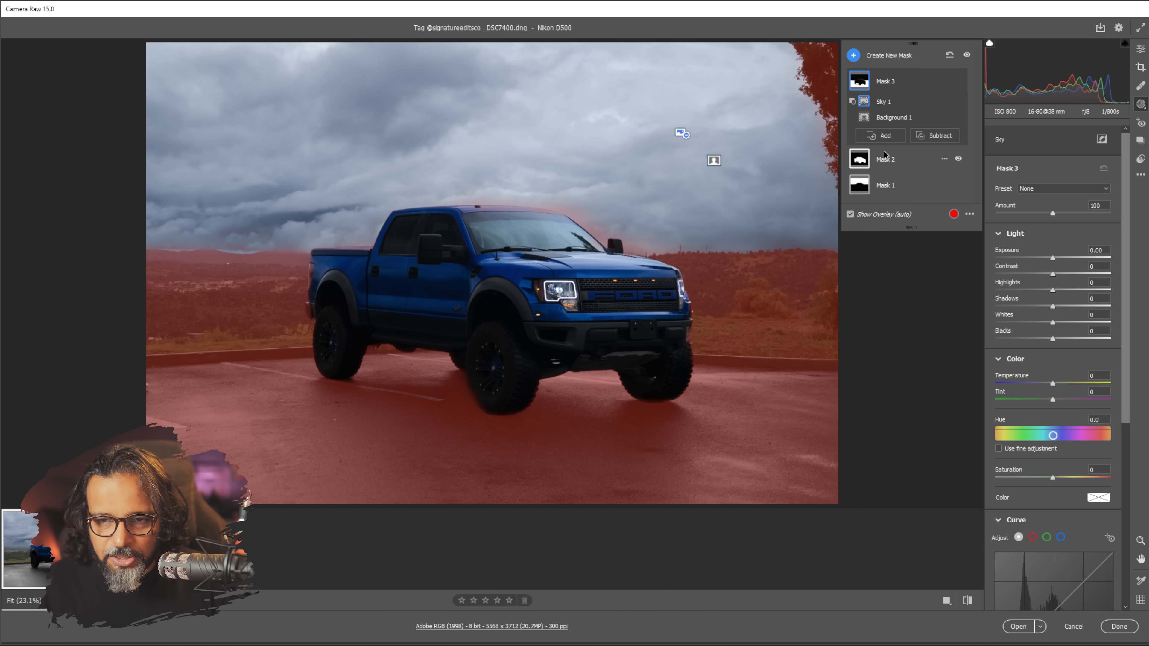
Step: Subtract the leftover overlay along the truck's roof from the background mask with a size 6 brush
click(934, 136)
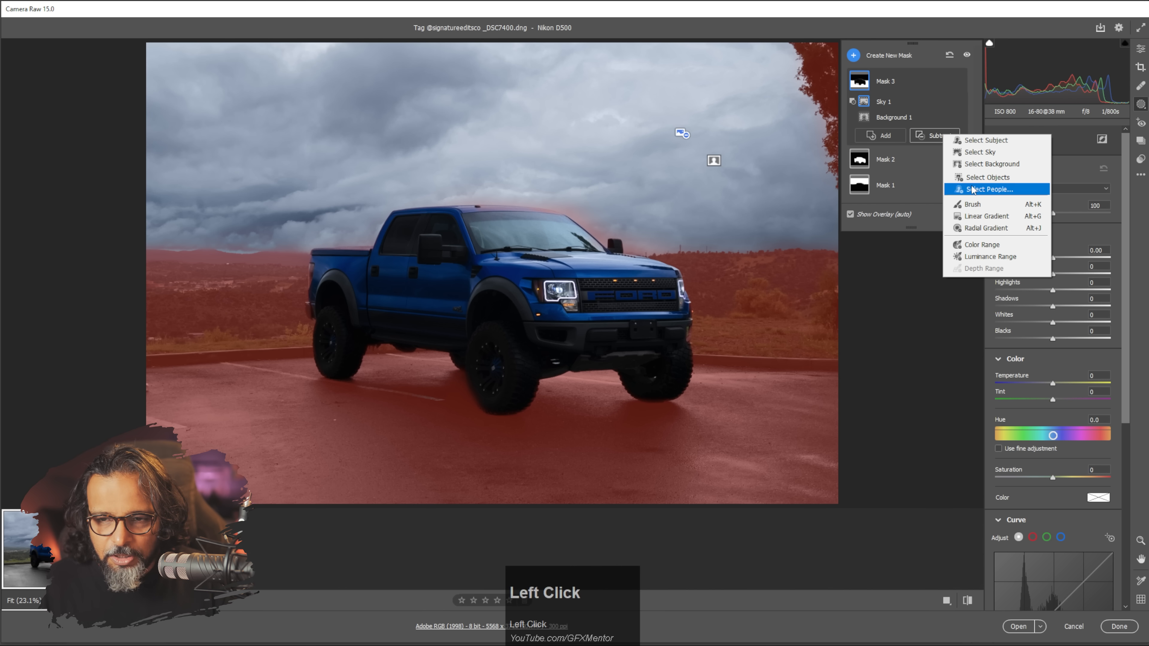
click(979, 205)
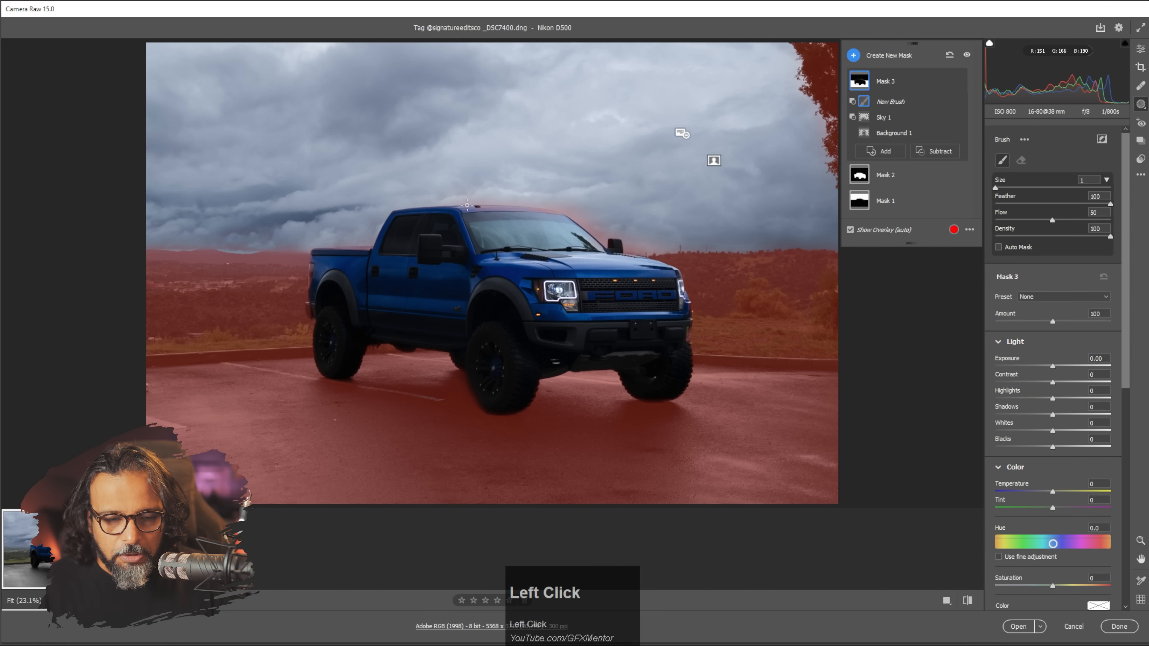
key(bracketright)
key(bracketright)
key(bracketright)
key(bracketright)
key(bracketright)
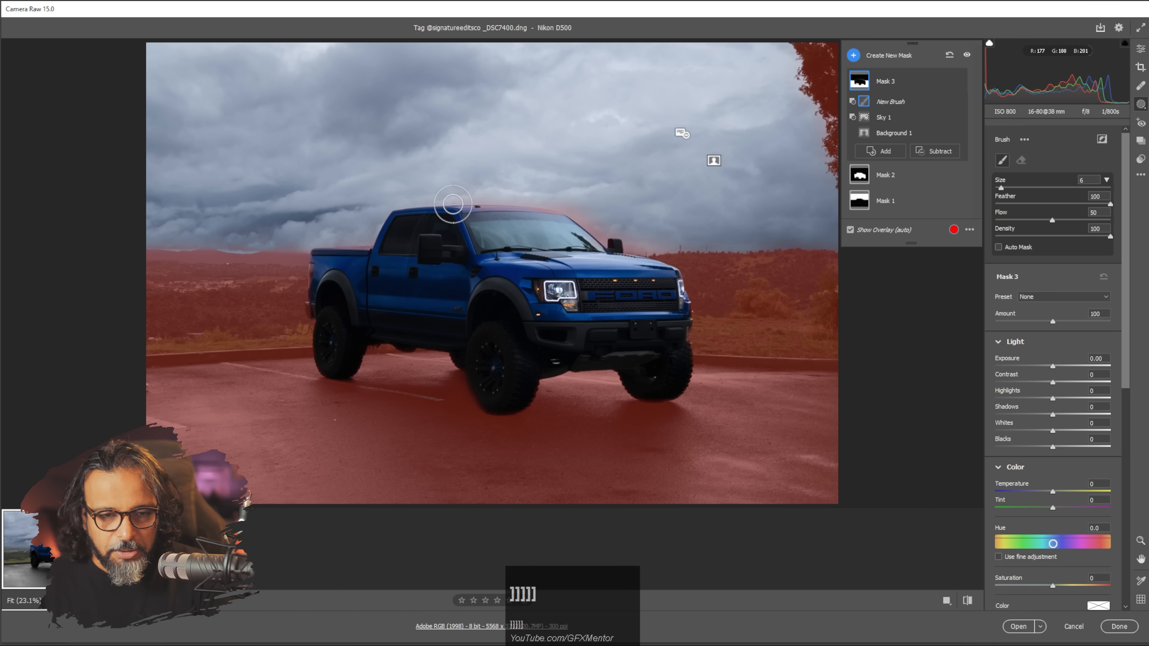
mouse_move(441, 206)
mouse_down()
mouse_move(559, 211)
mouse_move(407, 208)
mouse_move(367, 249)
mouse_move(349, 250)
mouse_move(495, 206)
mouse_move(554, 207)
mouse_move(594, 228)
mouse_move(473, 212)
mouse_move(335, 246)
mouse_move(393, 245)
mouse_up()
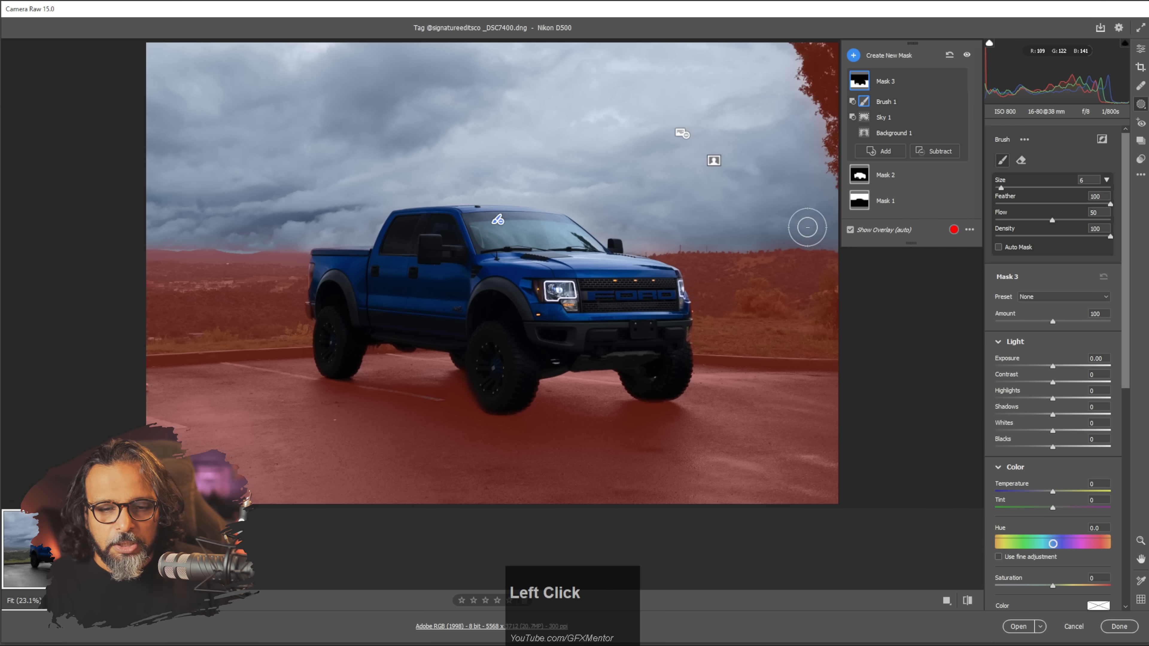
Step: Set the background mask's Exposure to -0.50, Contrast +19, Highlights +18, Shadows +6, Whites +16, Blacks -15, Temperature -21, Tint +6 and Saturation +17
drag(1053, 371, 1045, 448)
drag(1053, 493, 1048, 493)
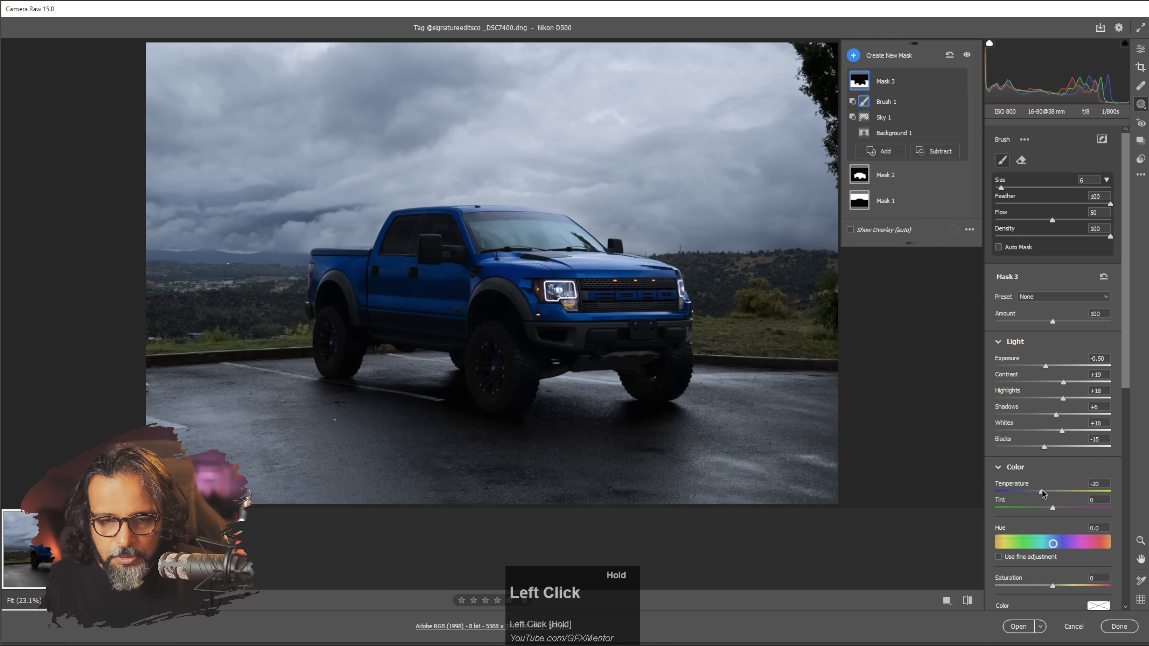
drag(1041, 490, 1056, 510)
drag(1130, 369, 1111, 478)
drag(1053, 382, 1063, 382)
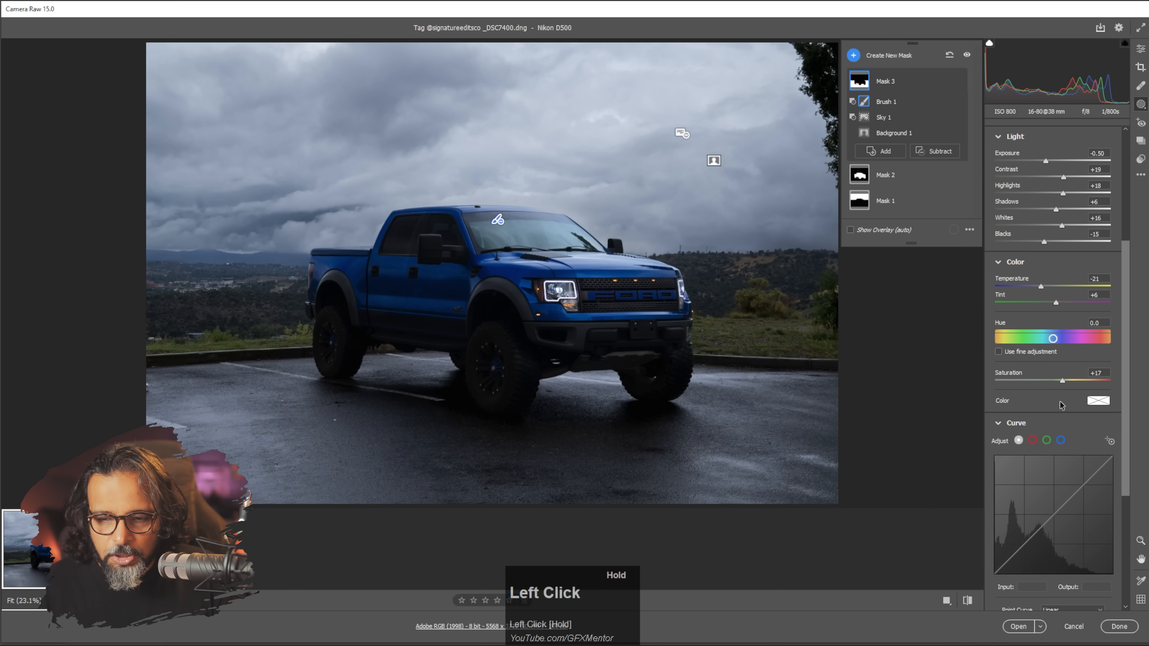
Step: Shape the background mask's green curve with a highlight point at about 191/184 and a shadow point at 55/62
click(1045, 442)
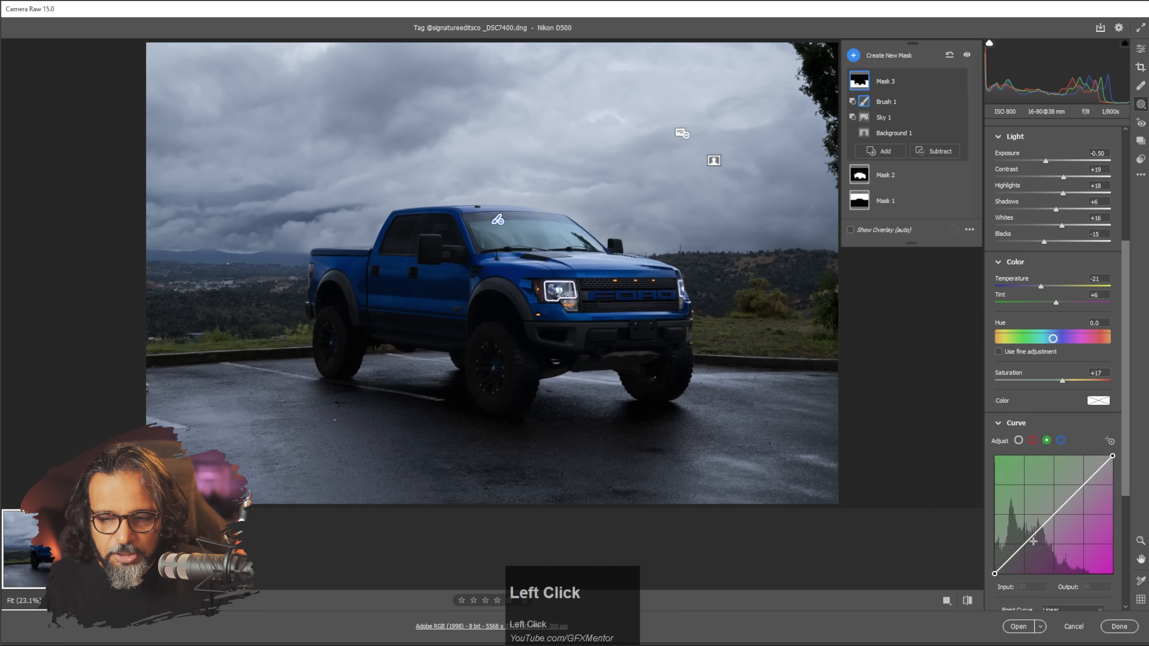
drag(1035, 537, 1026, 536)
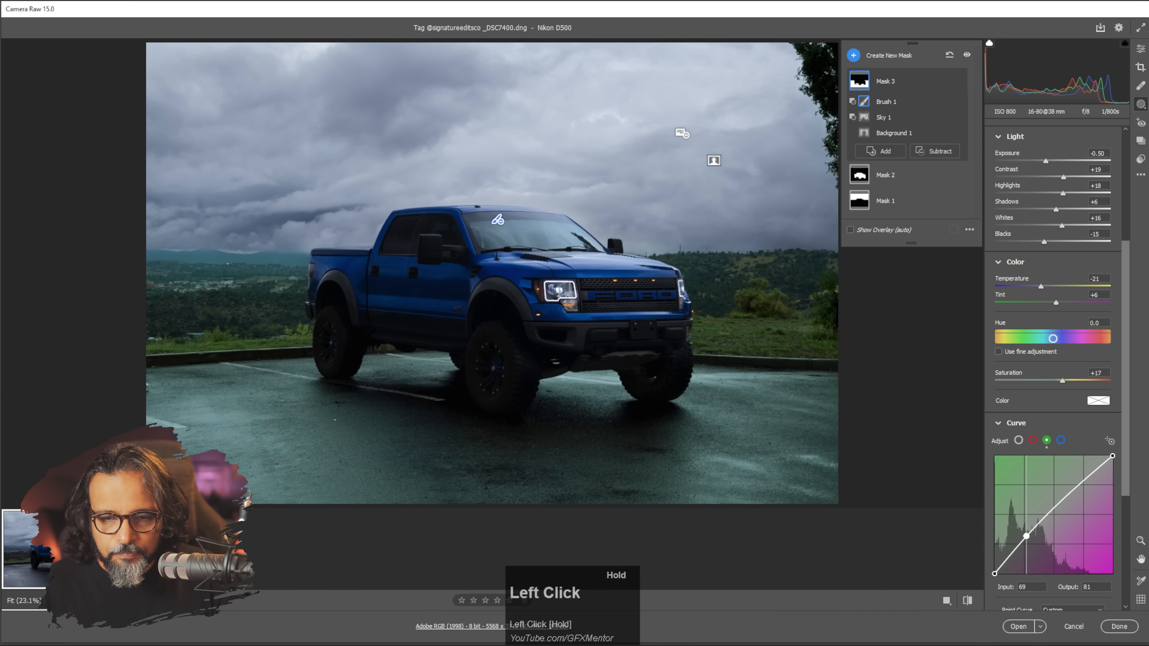
drag(1081, 485, 1082, 489)
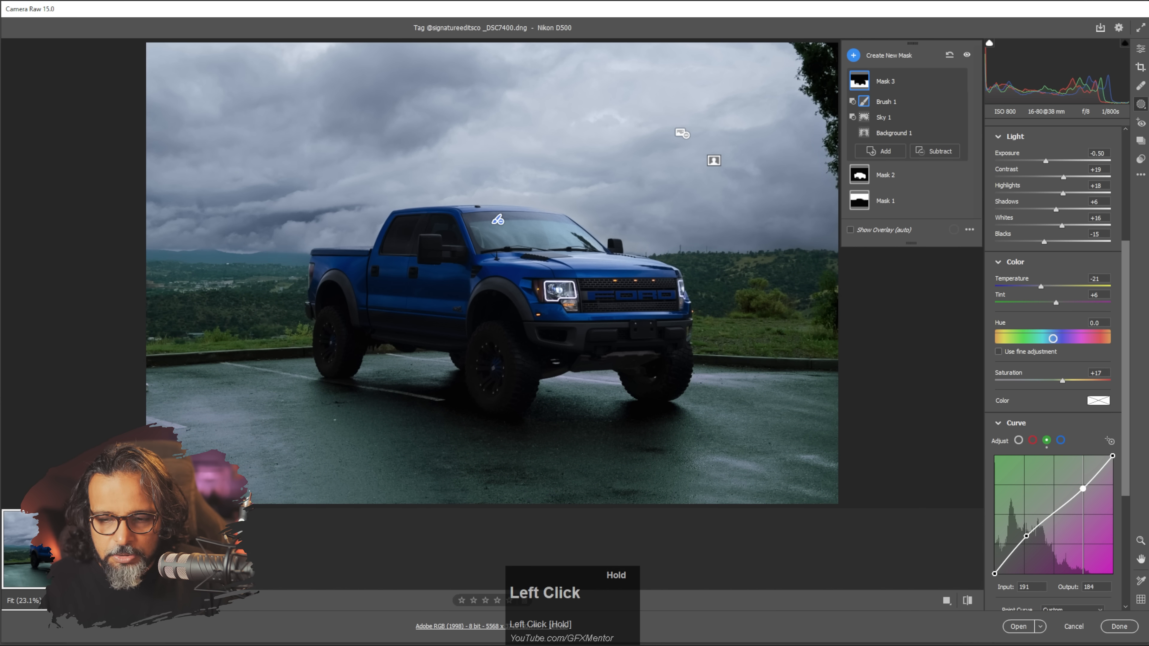
mouse_move(1026, 536)
mouse_down()
mouse_move(1027, 512)
mouse_move(1020, 546)
mouse_up()
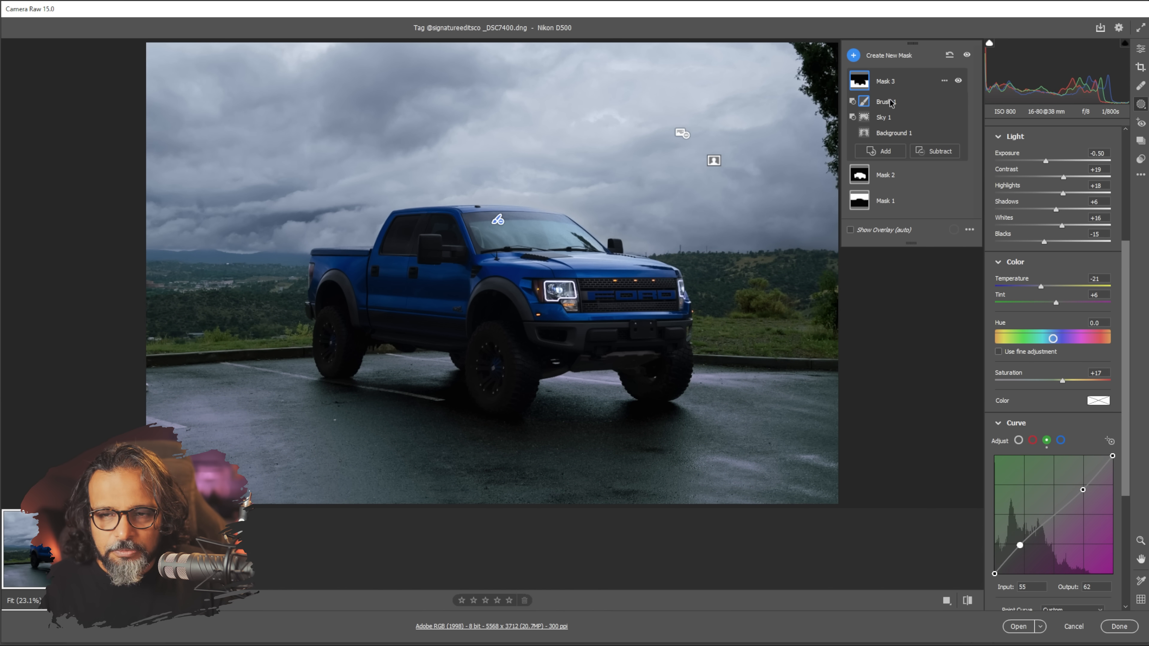
Step: Lower the sky mask's composite curve shadow point to 67/38 and set its Whites to -16
click(889, 180)
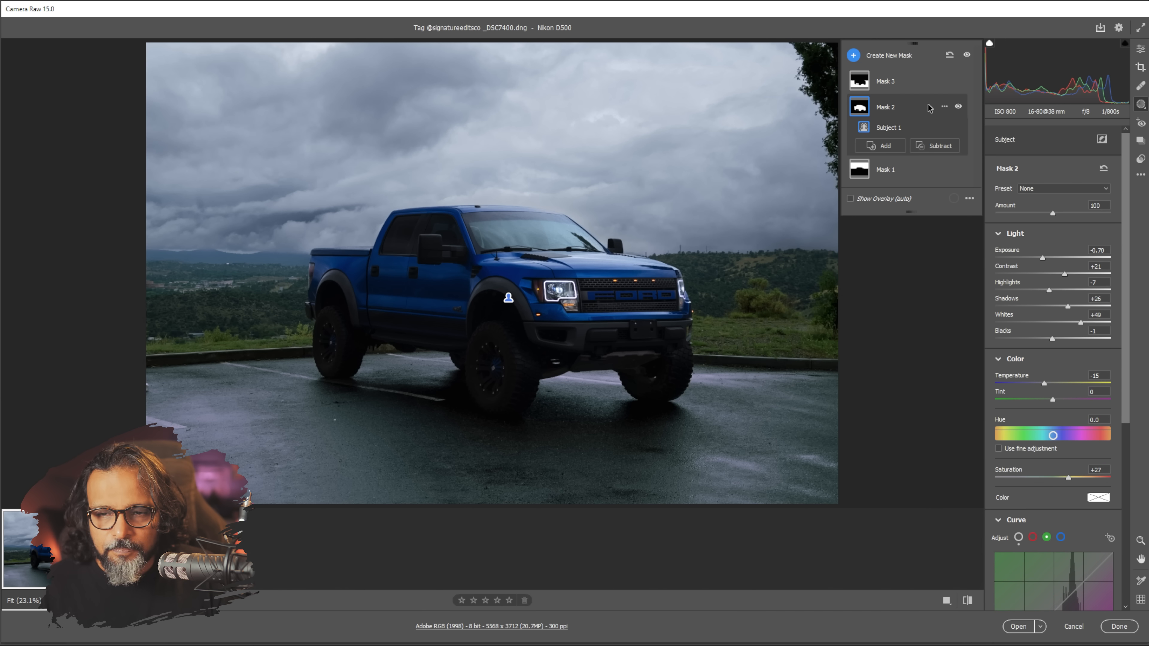
click(892, 170)
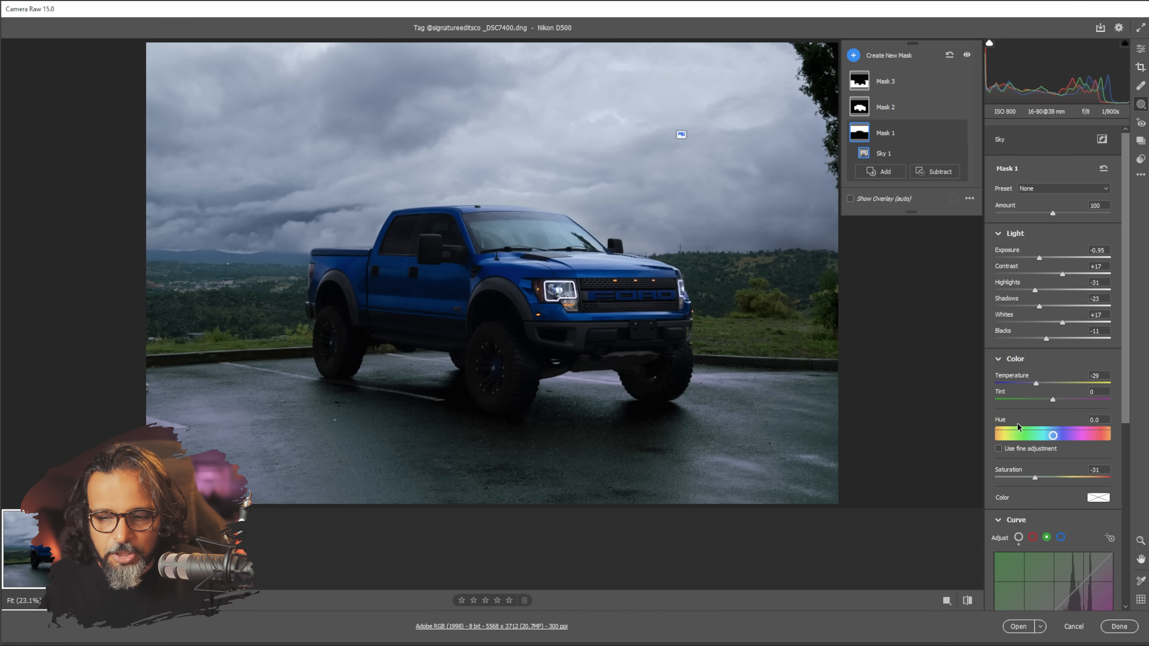
click(1019, 537)
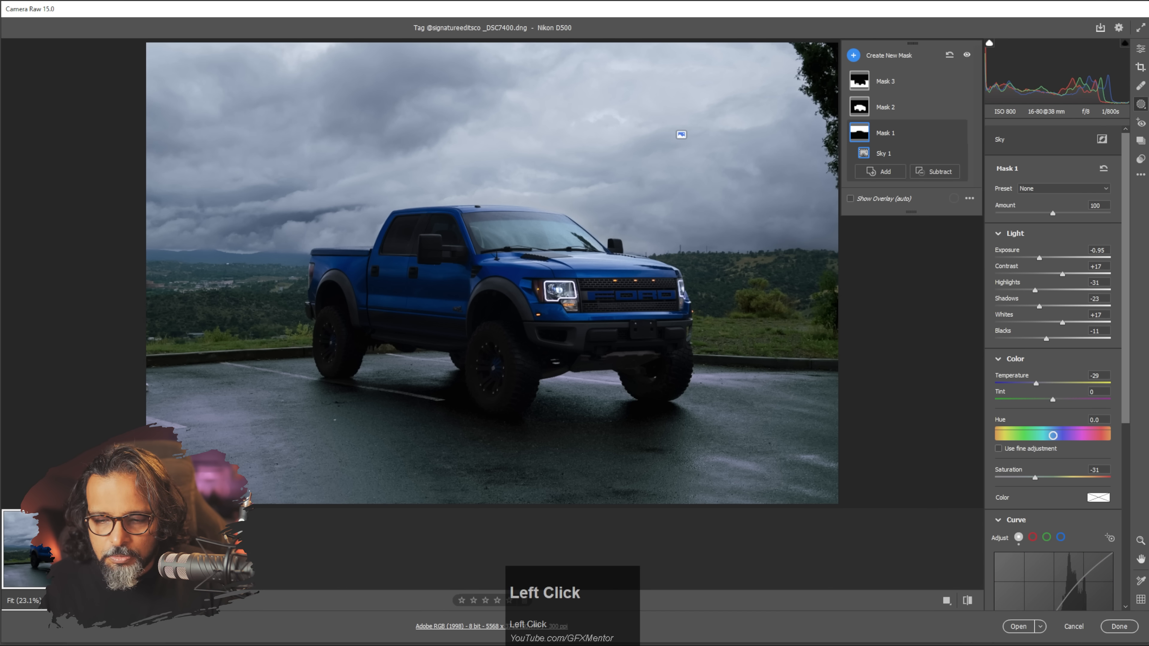
drag(1124, 324, 1124, 407)
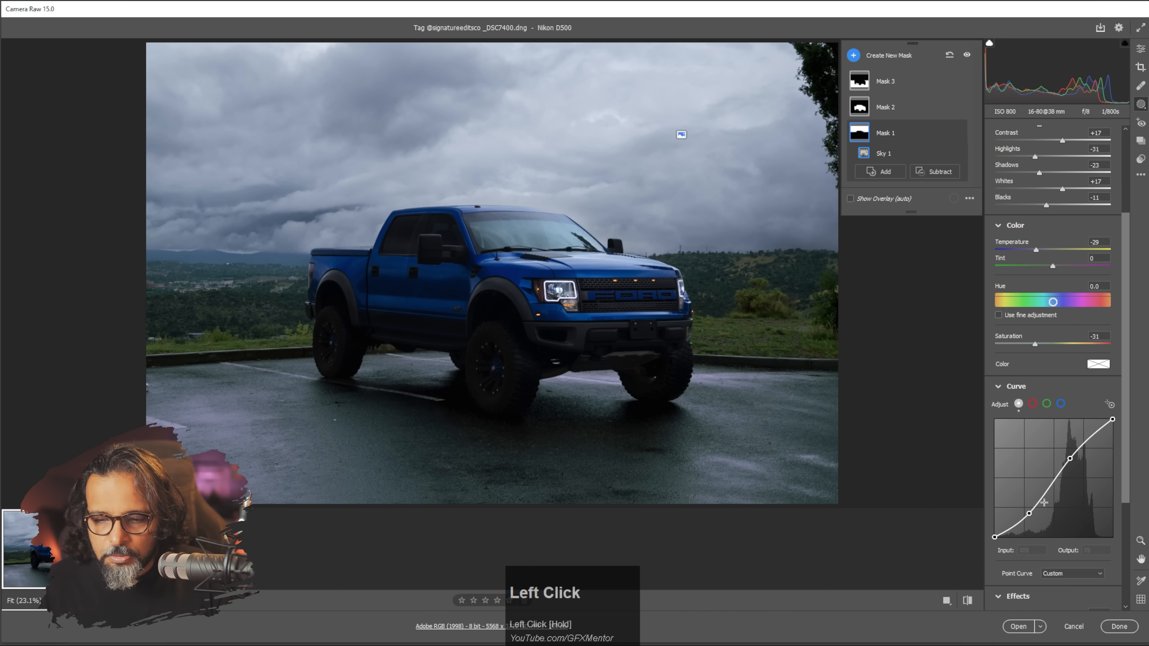
drag(1029, 514, 1026, 519)
drag(1062, 190, 1044, 193)
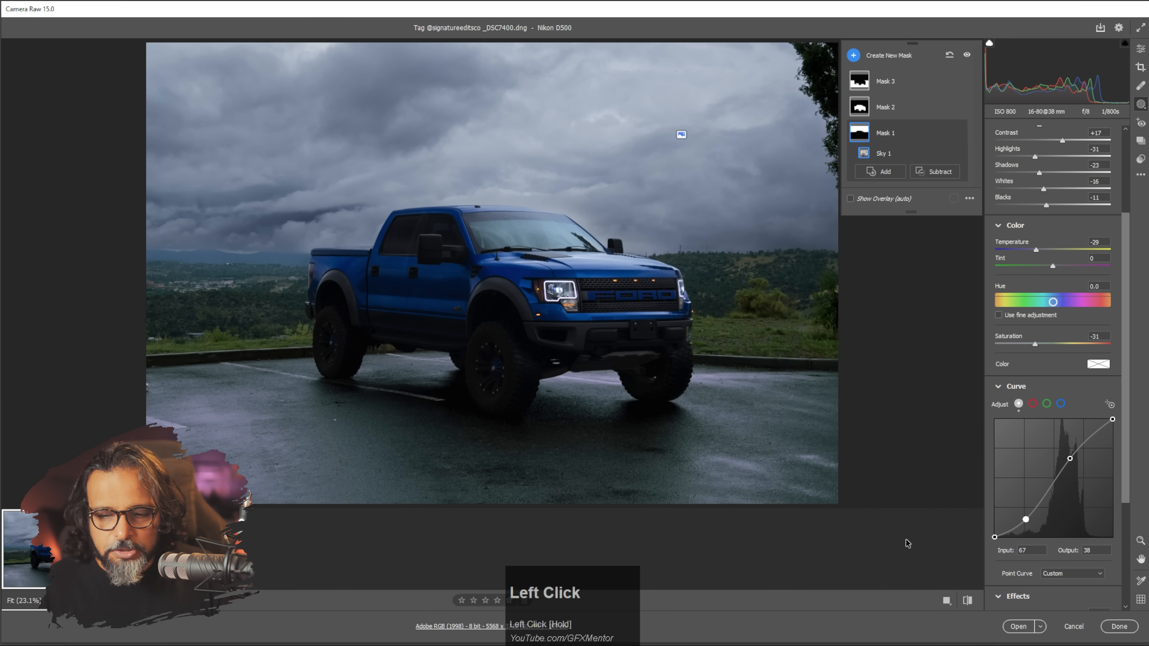
Step: Compare the photo before and after, and raise the truck mask's curve with points at 171/185 and 112/122
click(967, 601)
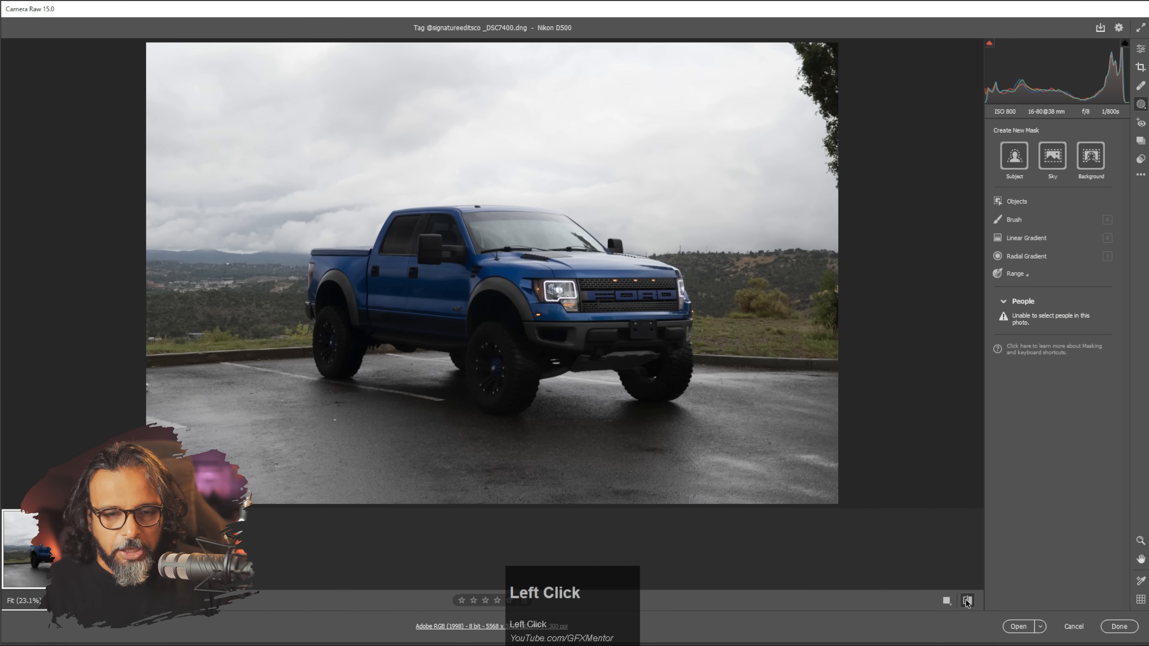
click(967, 600)
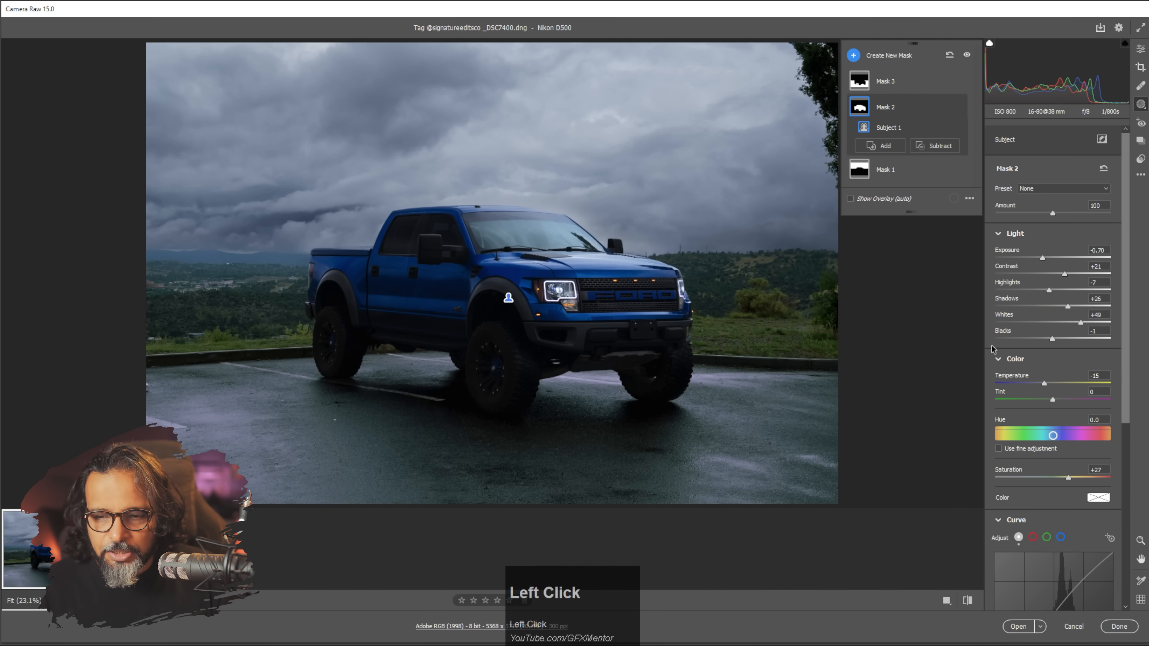
scroll(1063, 450, down, 5)
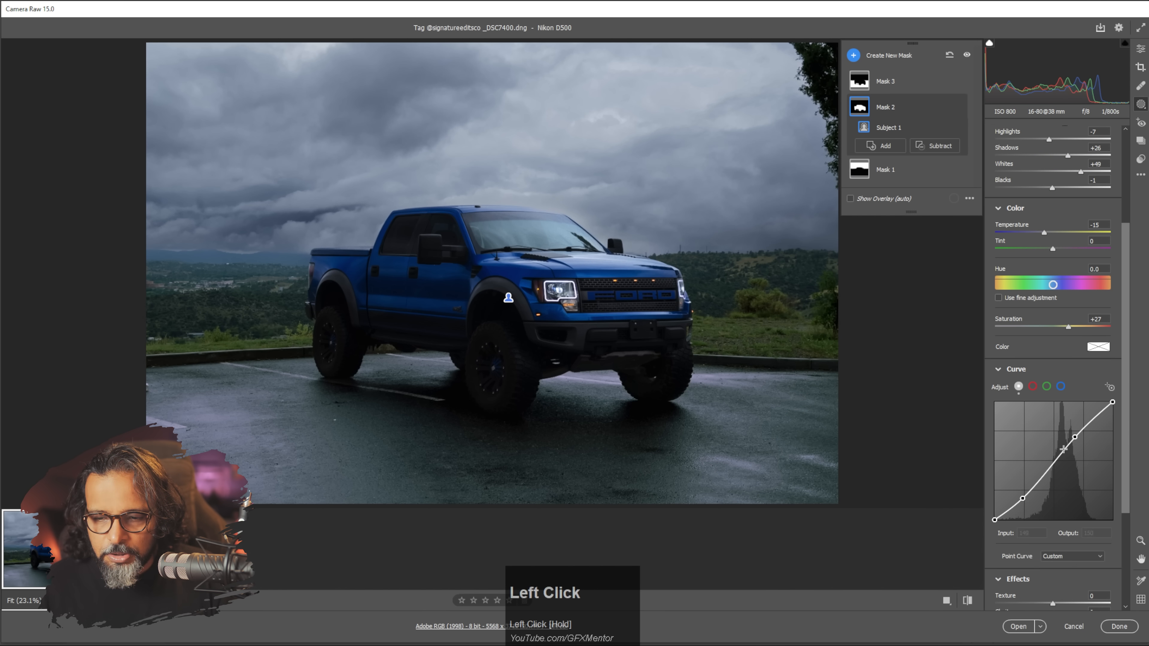
click(1072, 438)
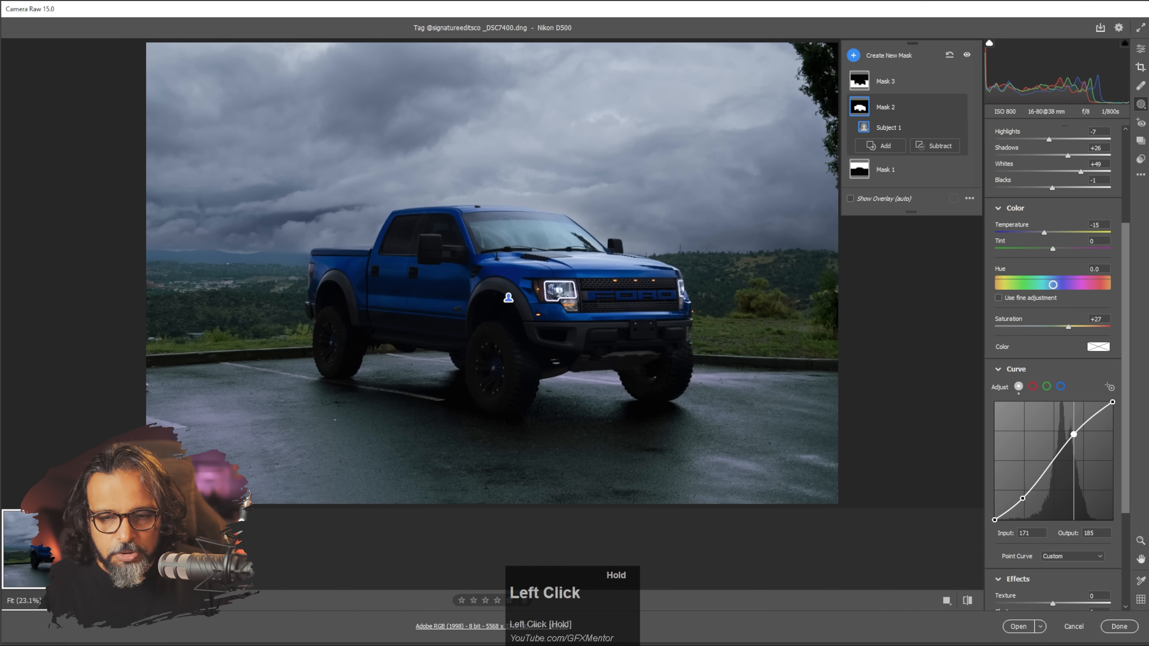
drag(1047, 467, 1046, 463)
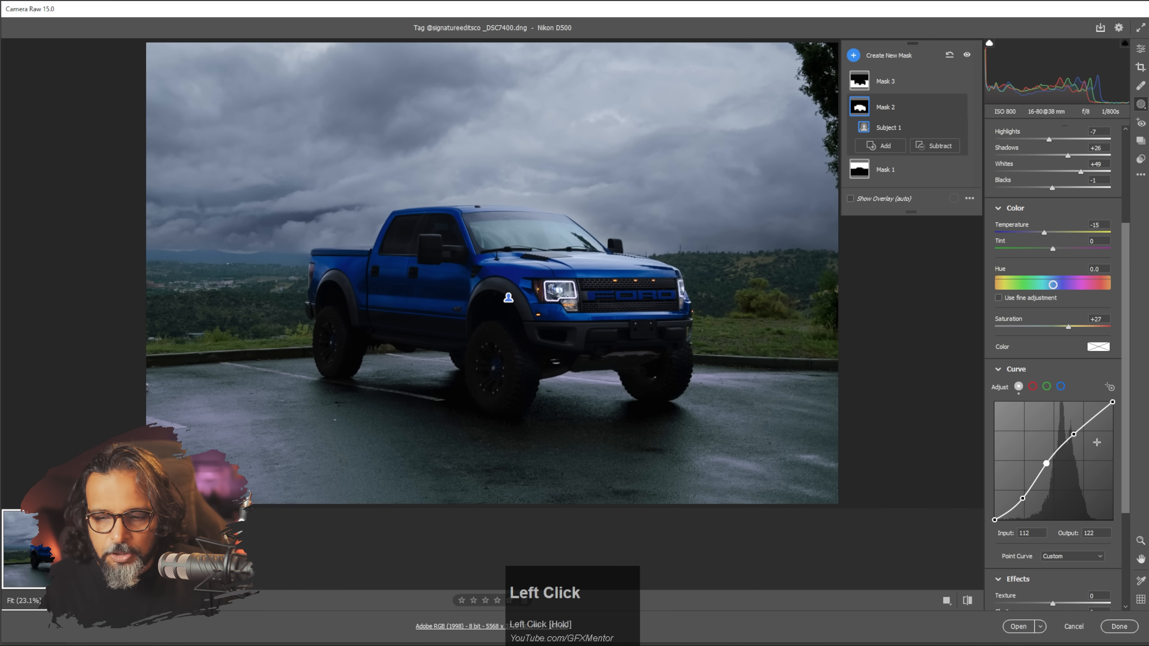
Step: Set the truck mask's Texture to +36 and Clarity to +40 while checking the front grille, and compare the whole photo before and after
scroll(1114, 491, down, 3)
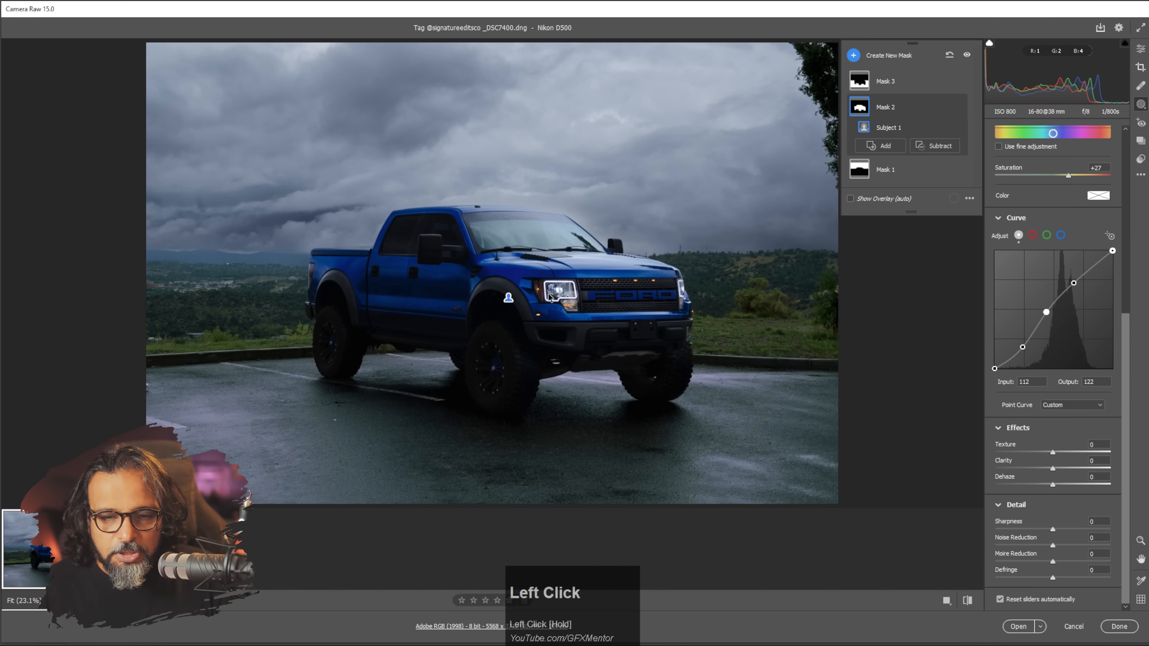
key(ctrl+space)
drag(623, 281, 589, 286)
drag(673, 278, 652, 290)
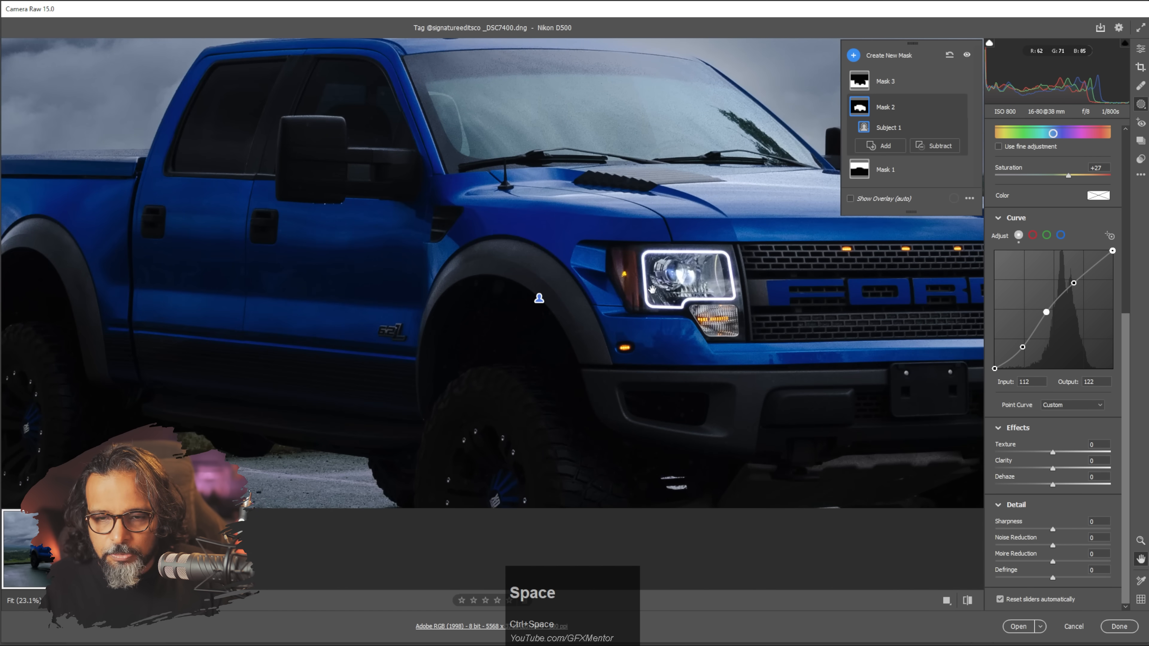
drag(764, 295, 446, 260)
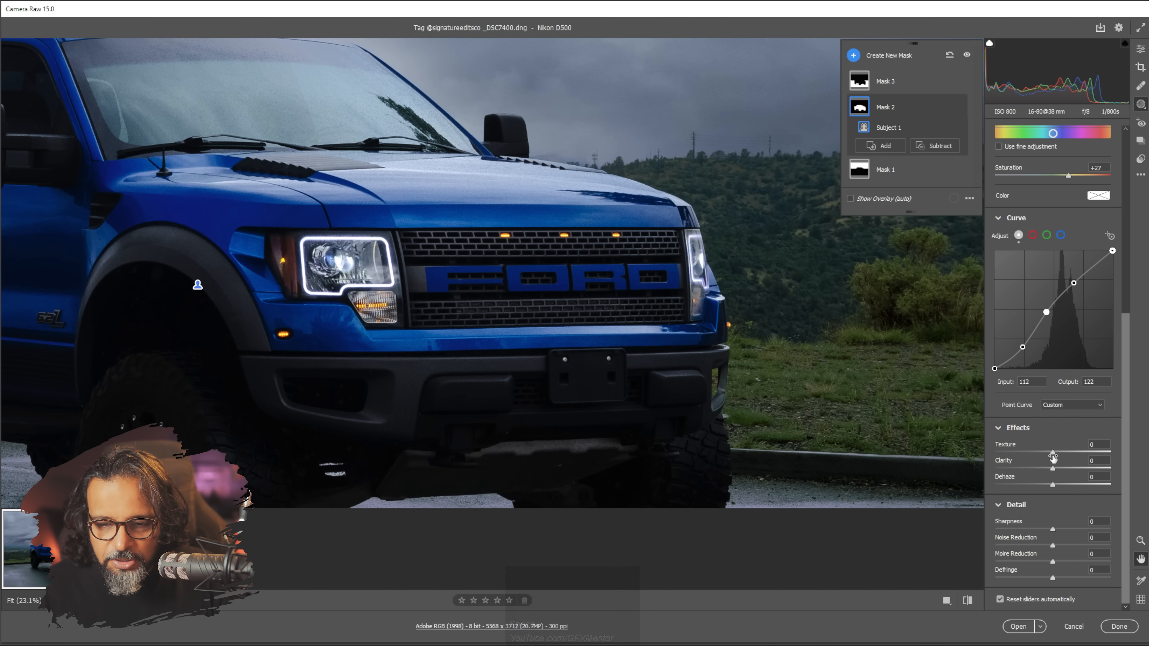
drag(1052, 452, 1064, 451)
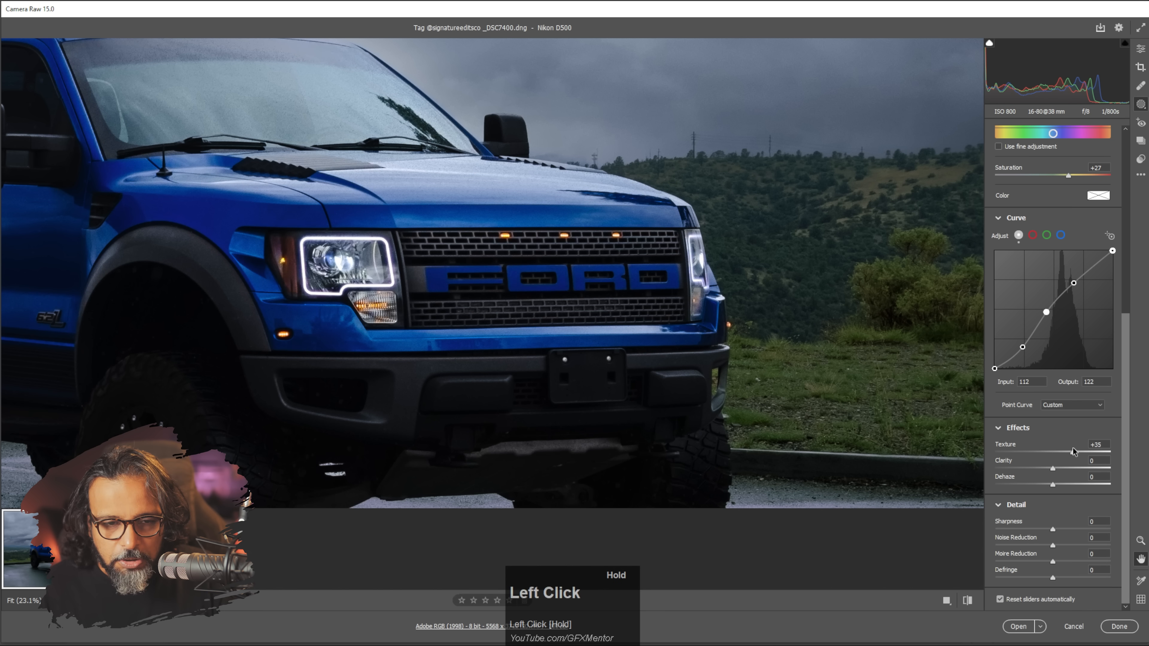
drag(1074, 450, 1070, 467)
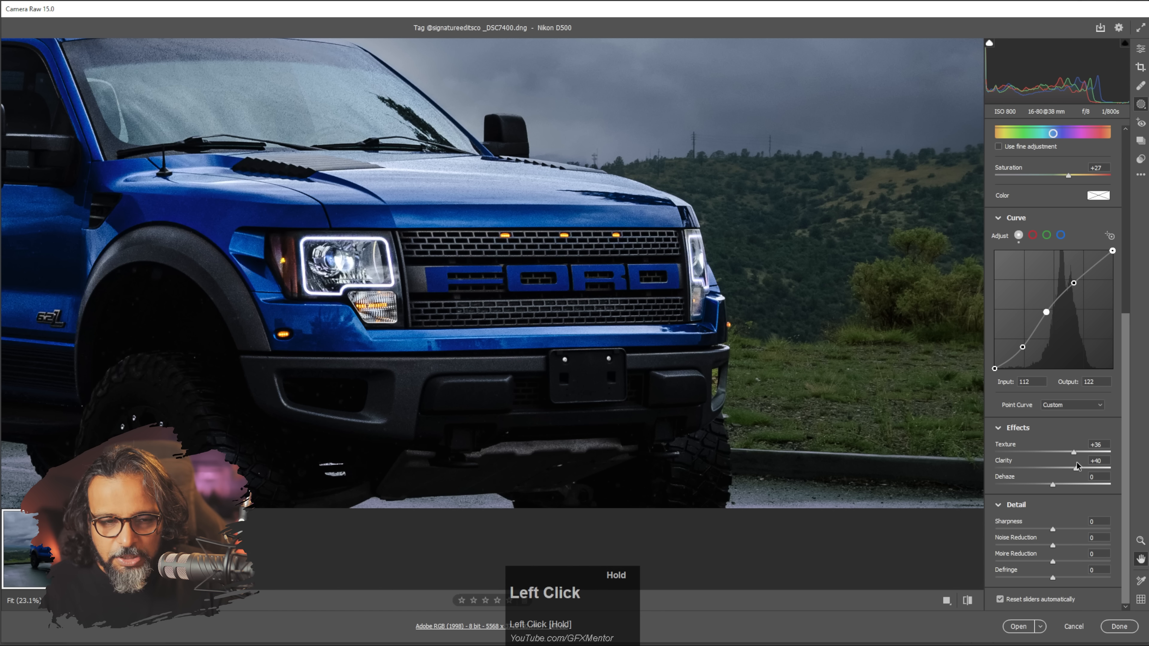
drag(1077, 466, 1076, 467)
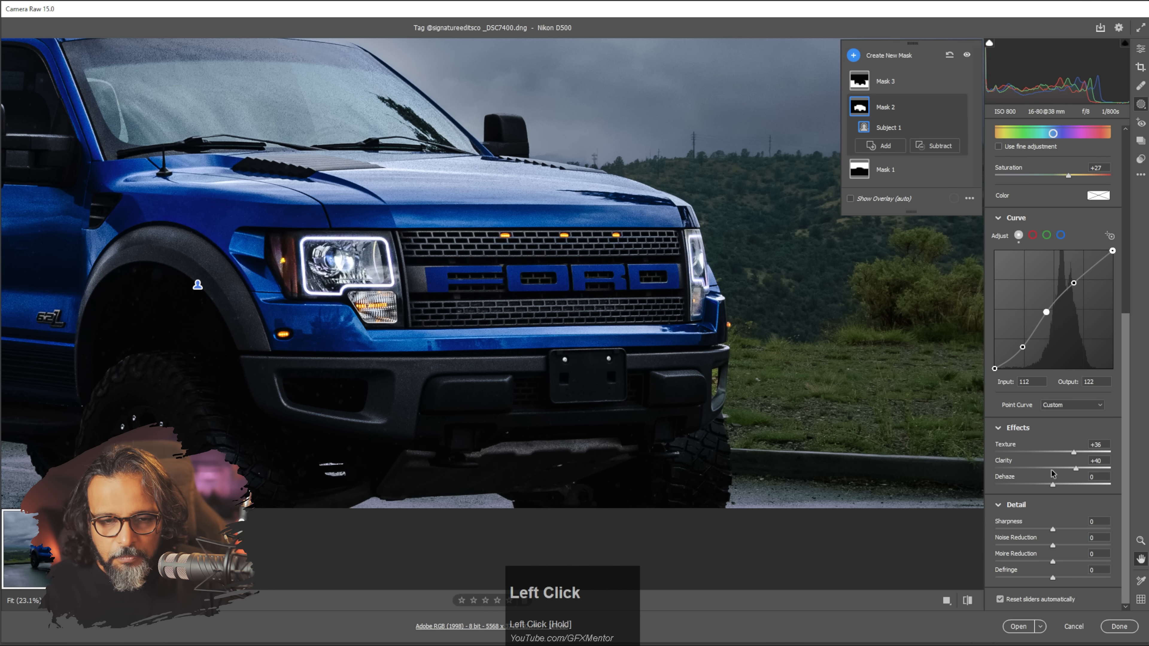
drag(324, 282, 615, 277)
ctrl+click(575, 249)
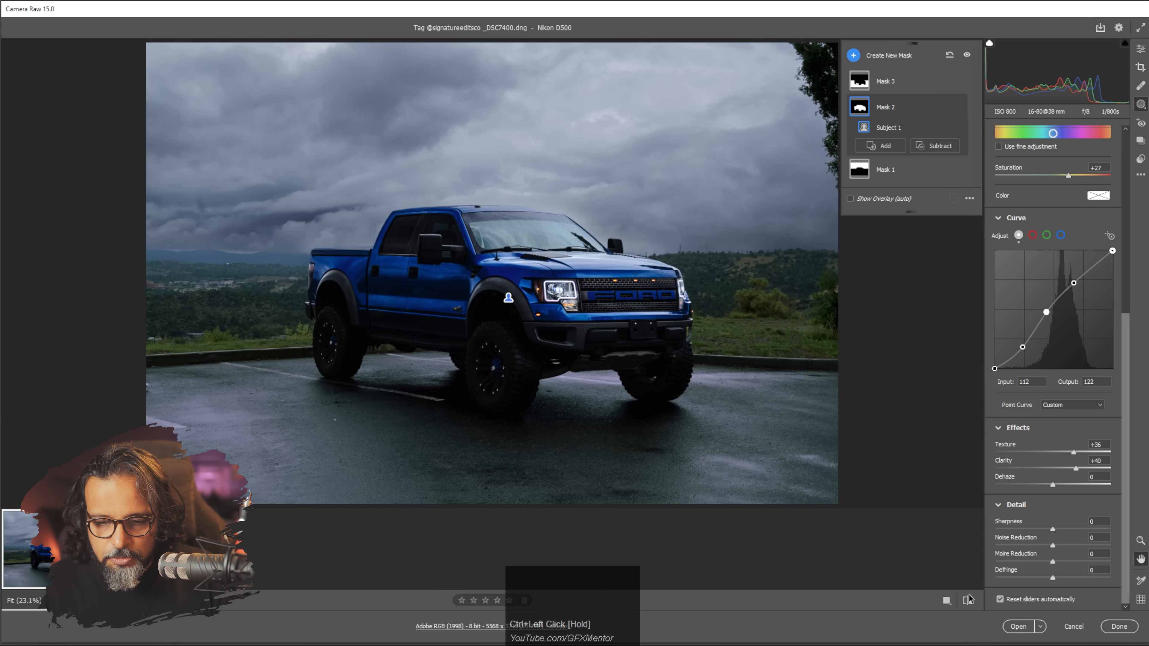
click(968, 600)
click(968, 602)
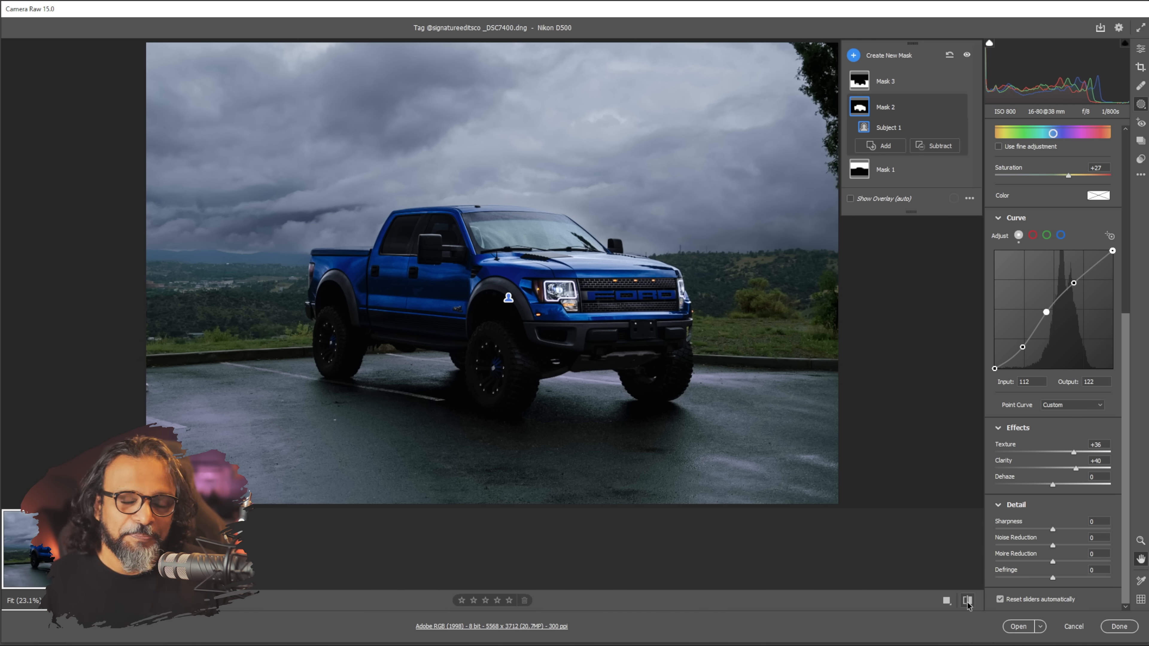
Step: Open the edited truck photo in Photoshop as a smart object
click(1040, 626)
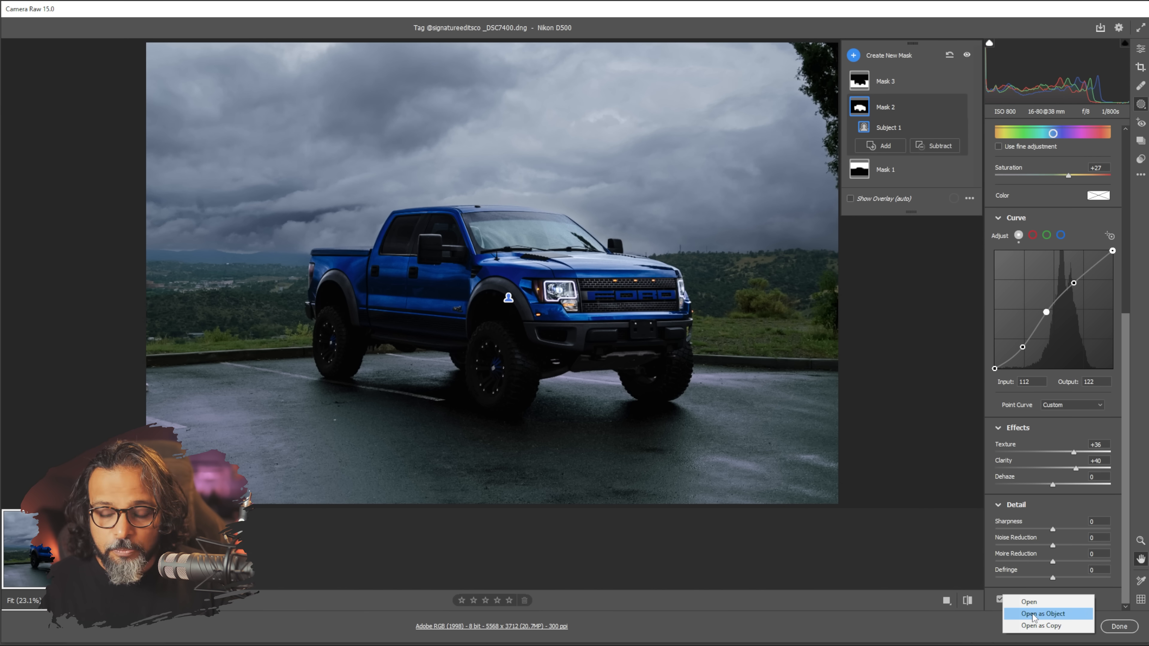
click(875, 614)
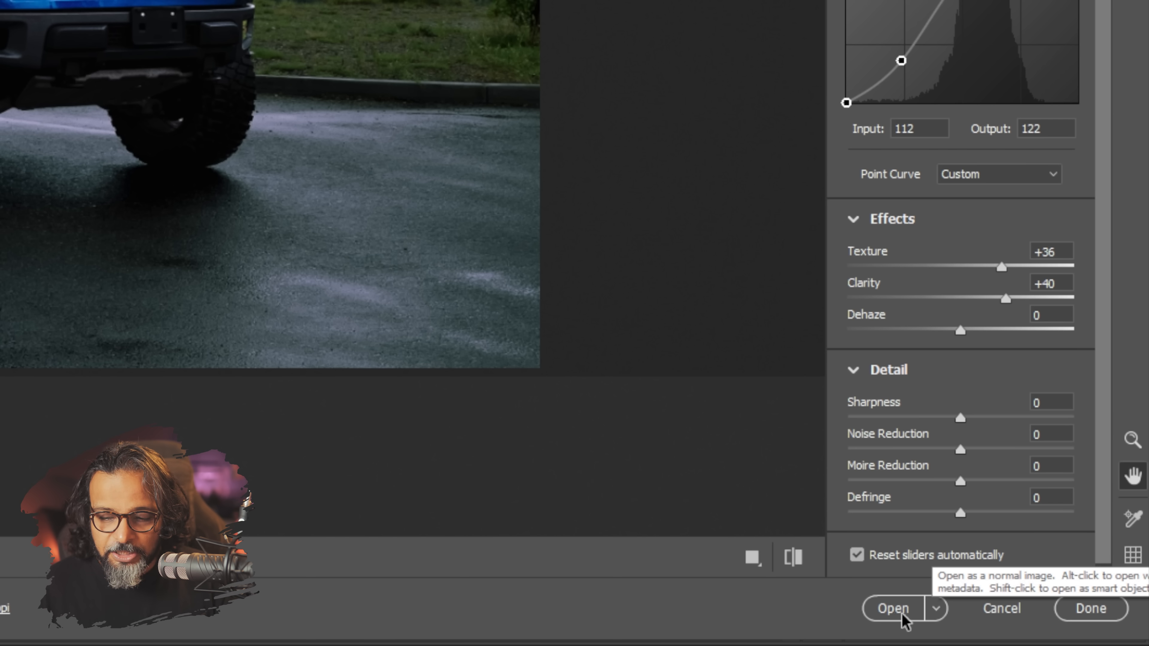
click(939, 610)
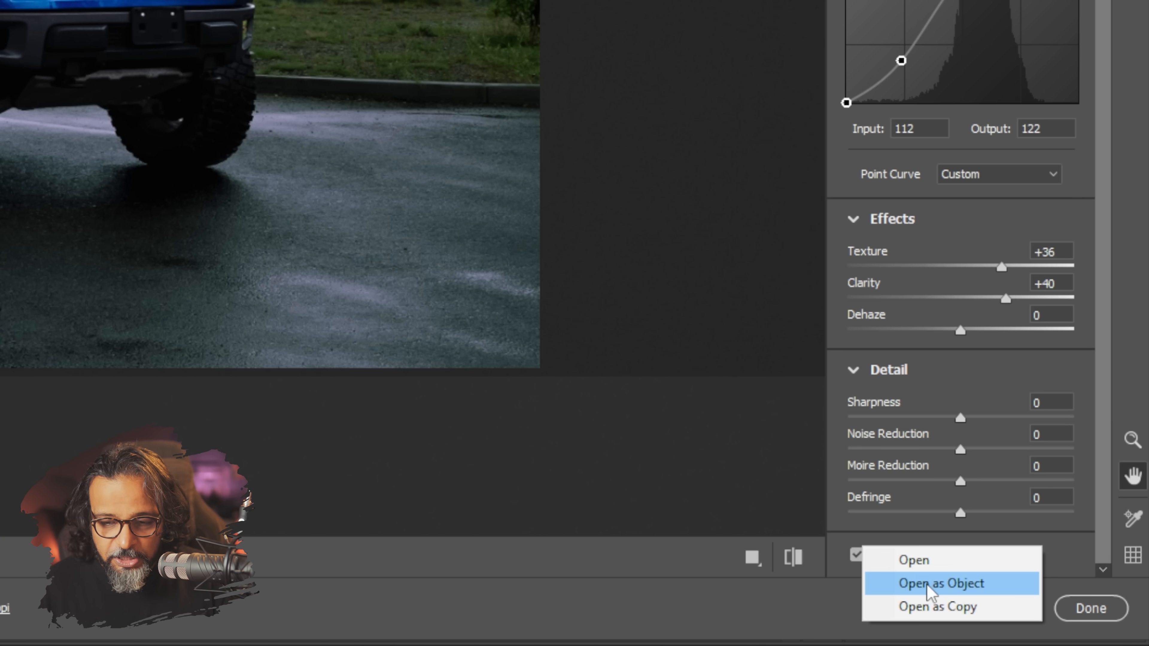
click(927, 586)
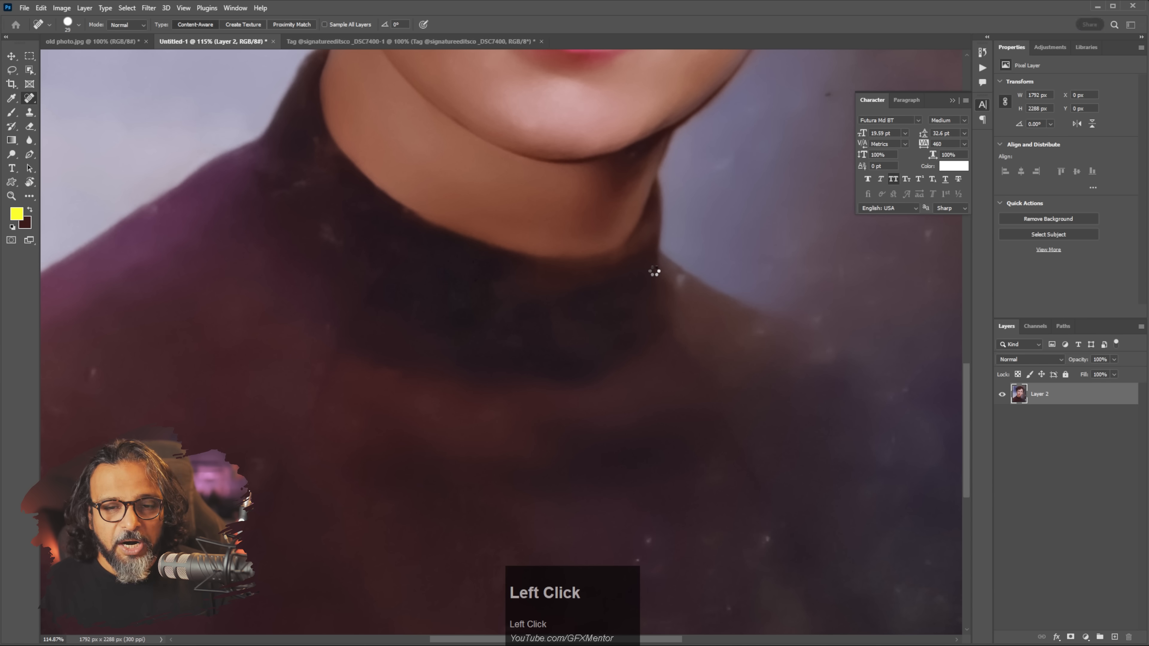